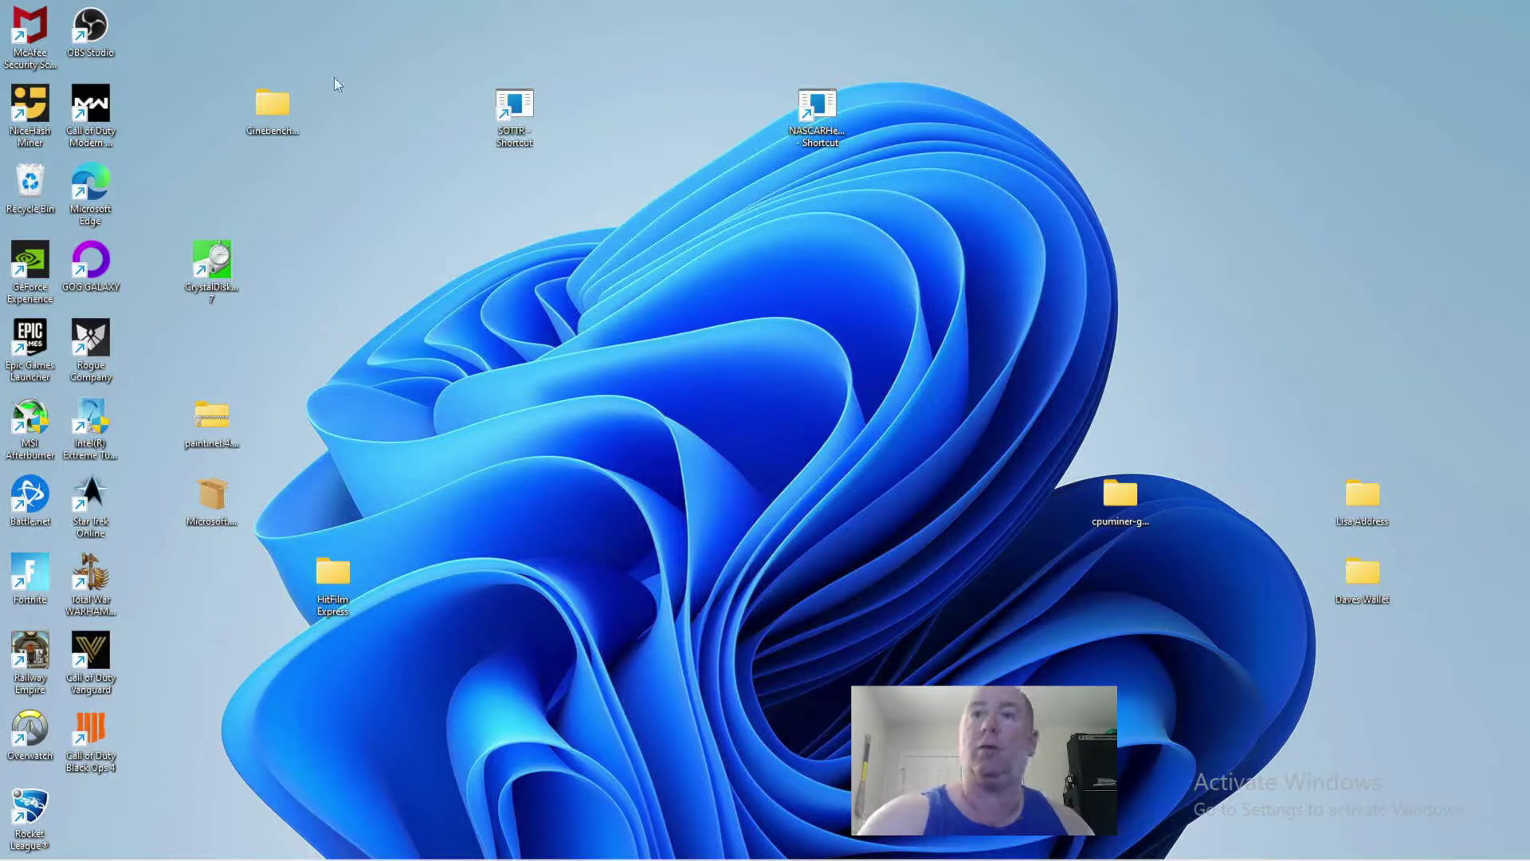
Restore the ThrottleStop_9.4 folder window, then bring up the Ctrl+Alt+Del security screen
mouse_move(343, 859)
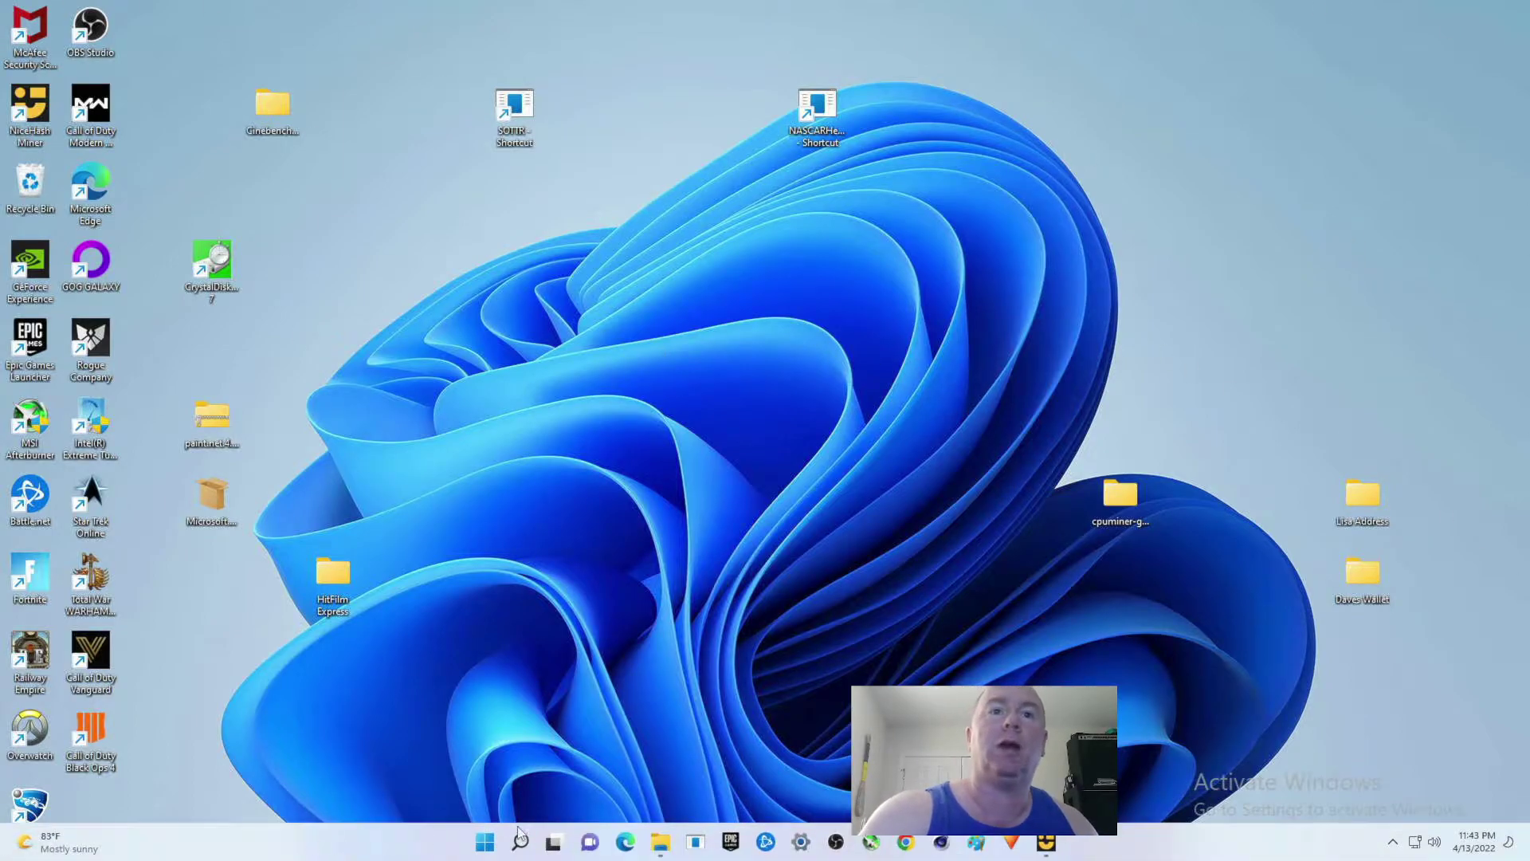
click(660, 842)
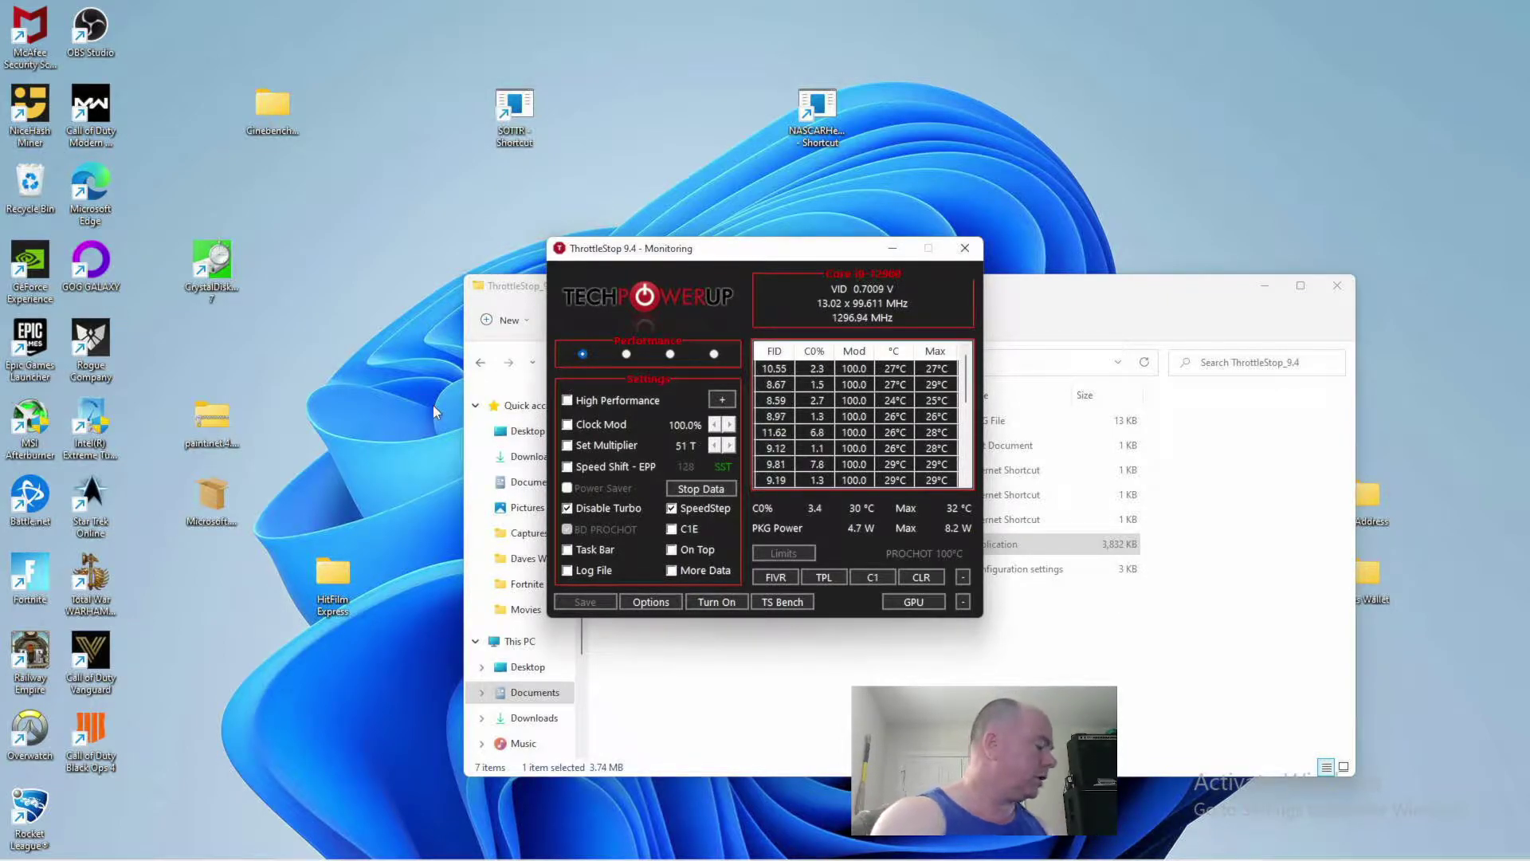
key(ctrl+alt+Delete)
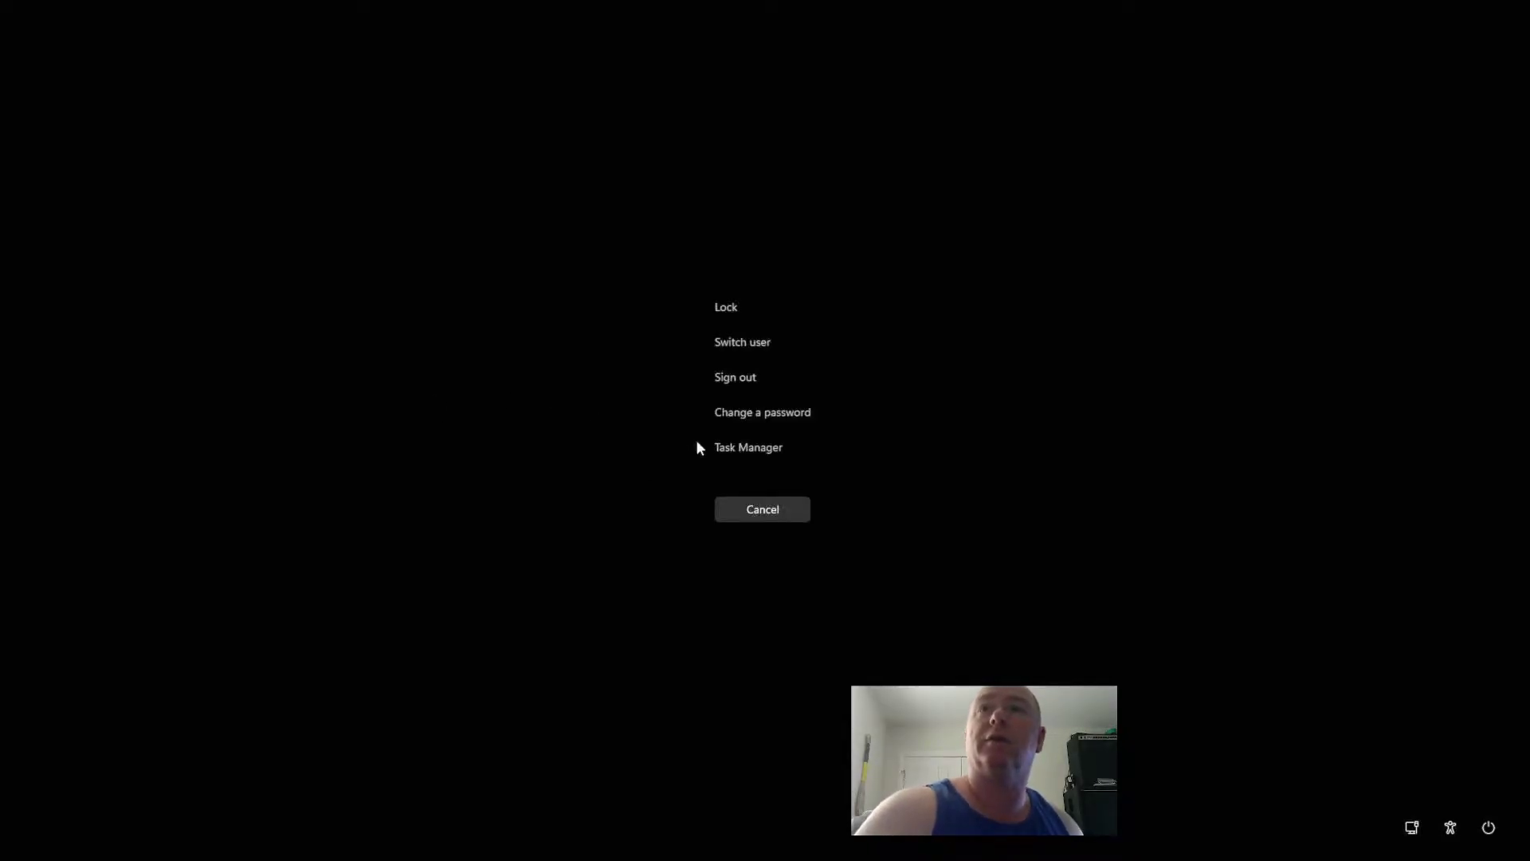
Check the i9-12900 CPU performance graphs in a maximized Task Manager, then close it
click(722, 447)
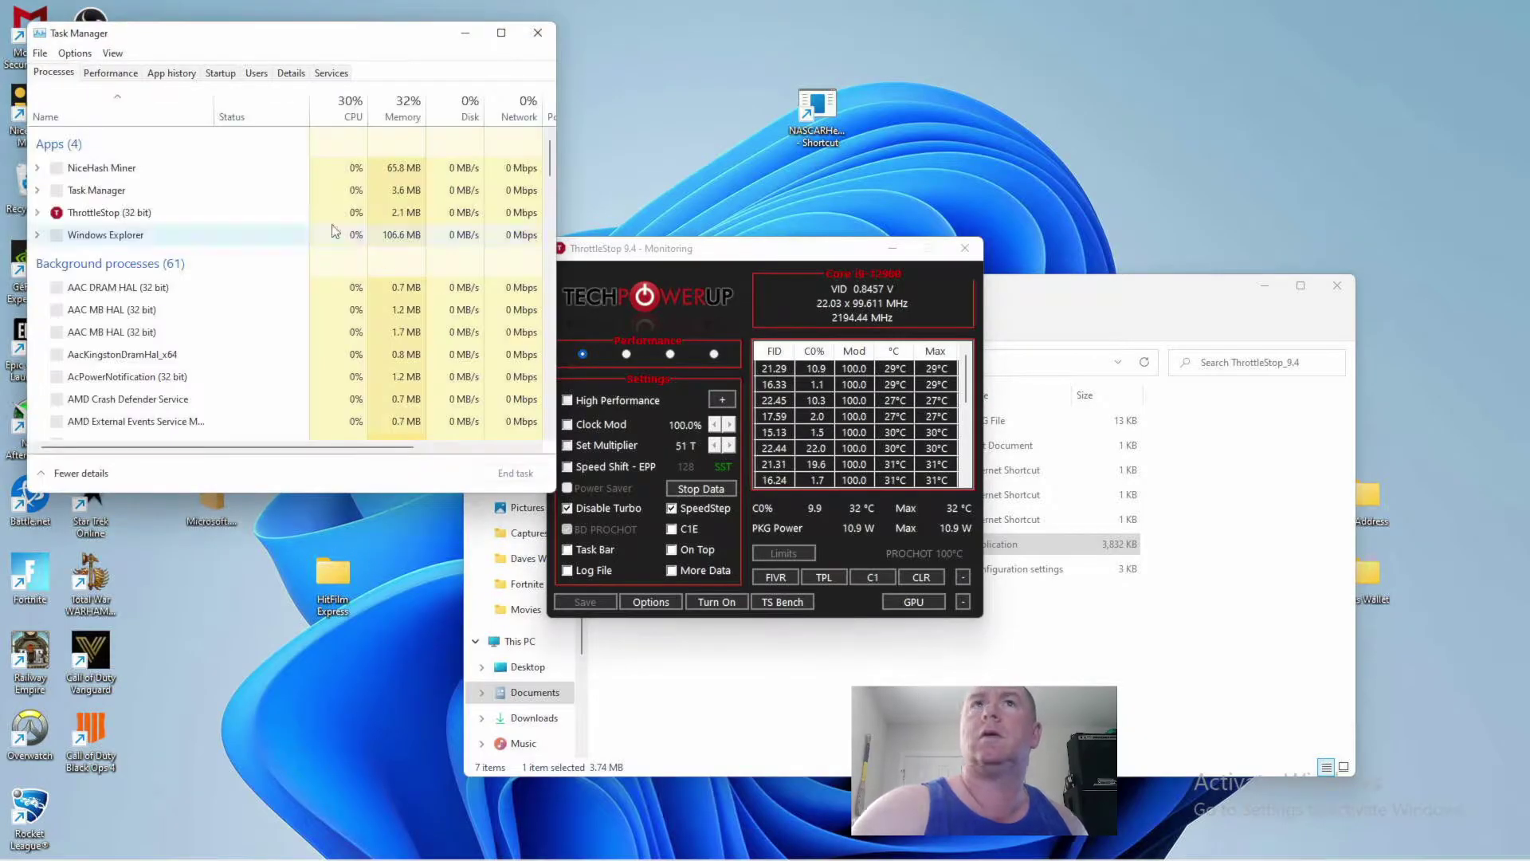
click(110, 73)
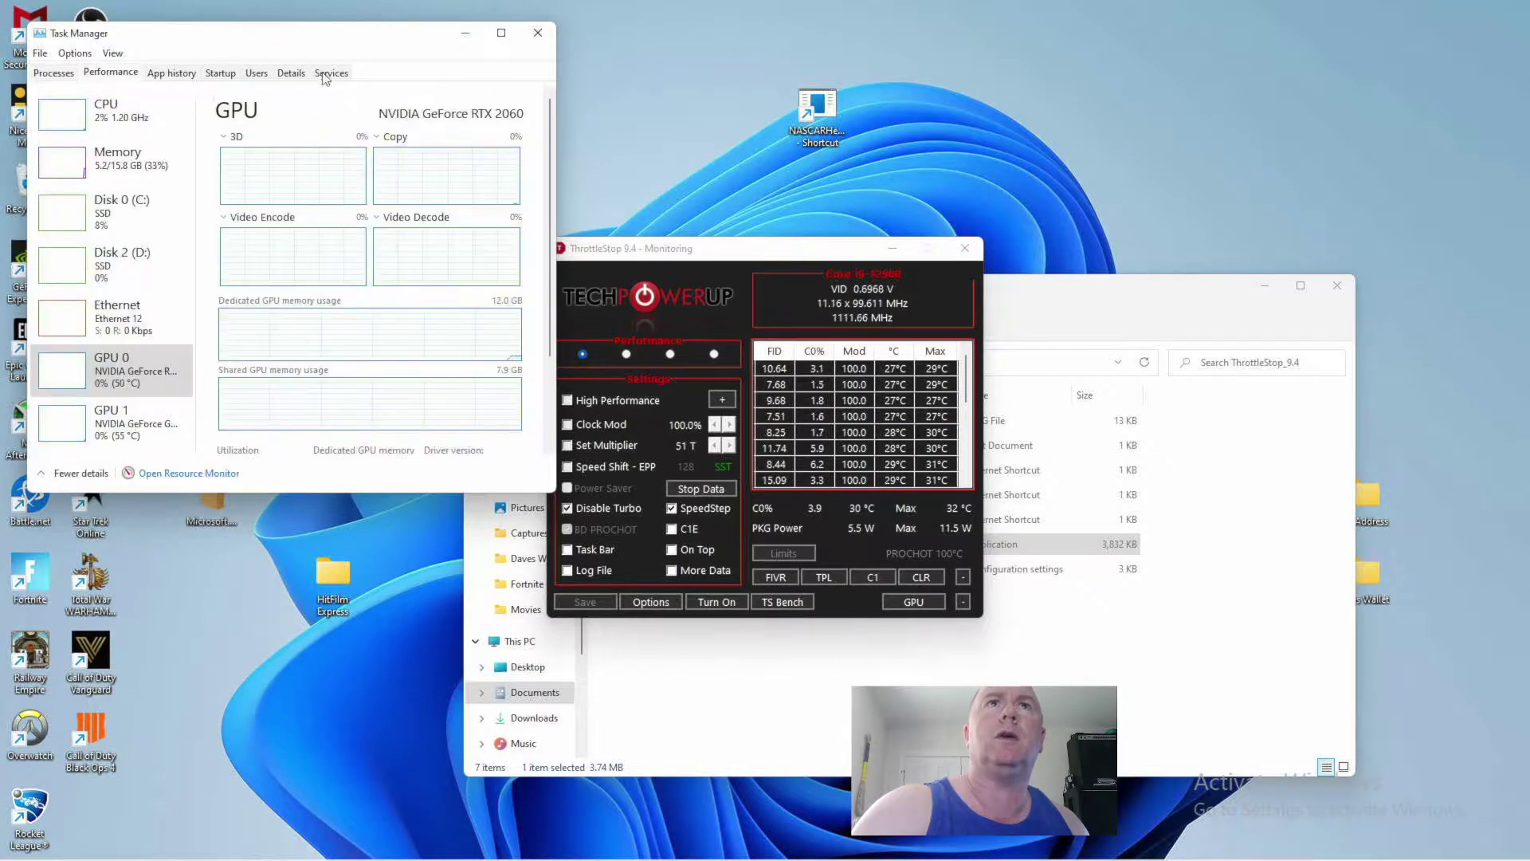
click(134, 120)
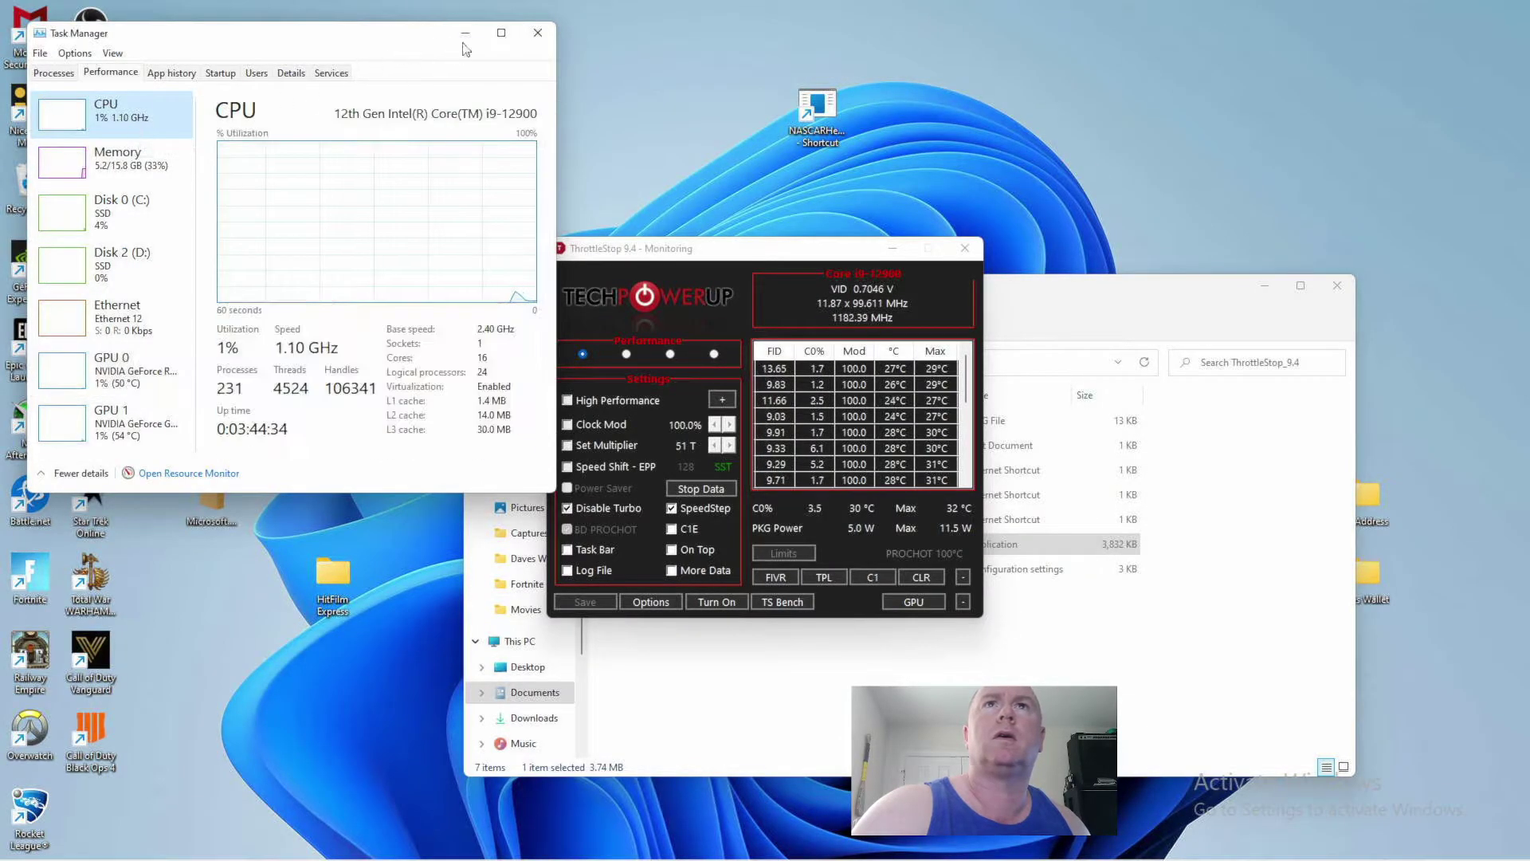
click(501, 33)
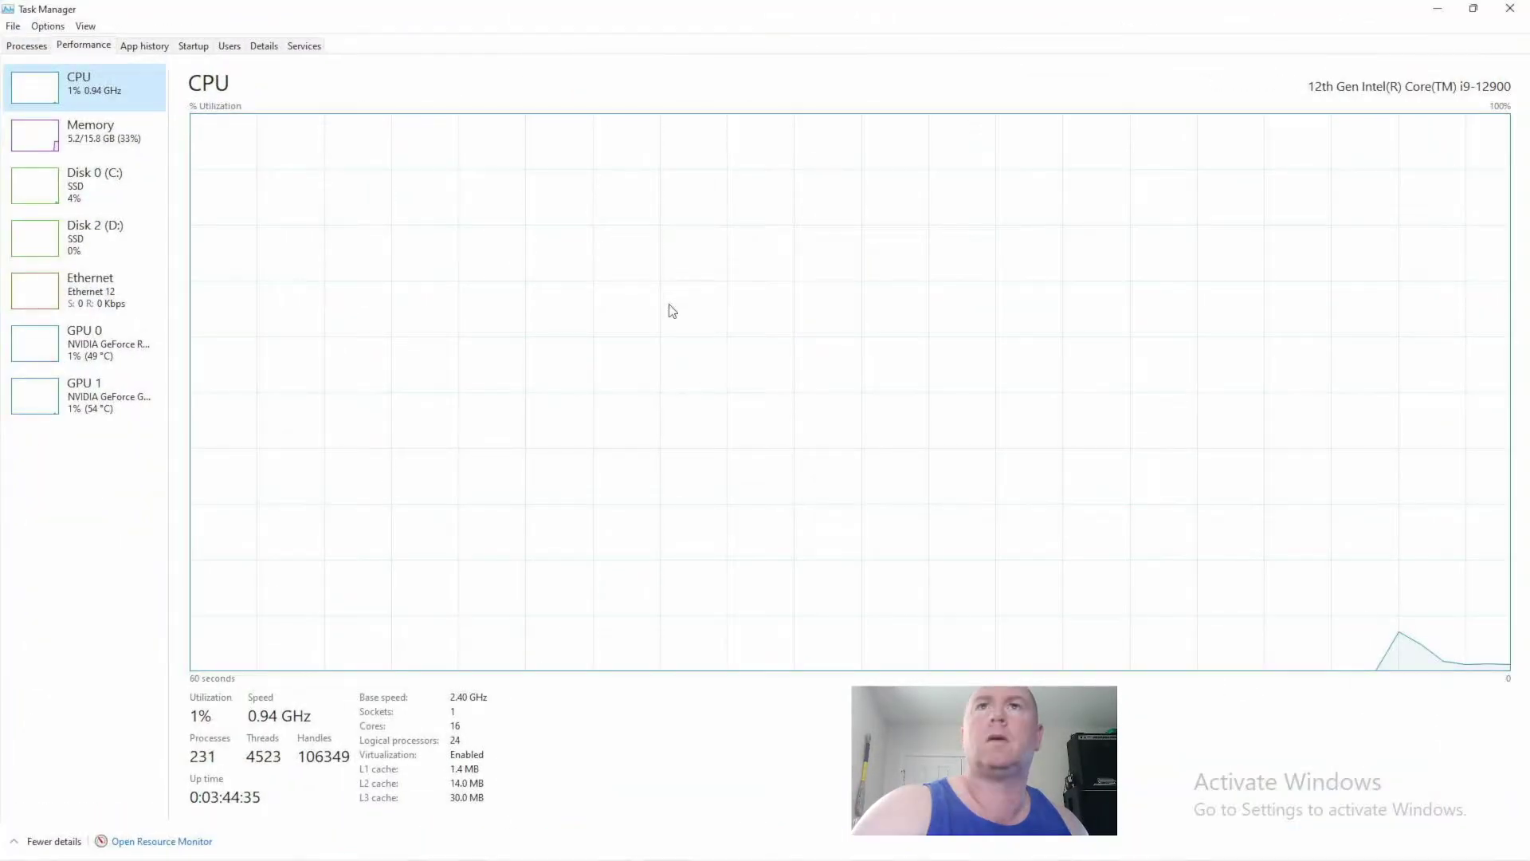
click(1509, 10)
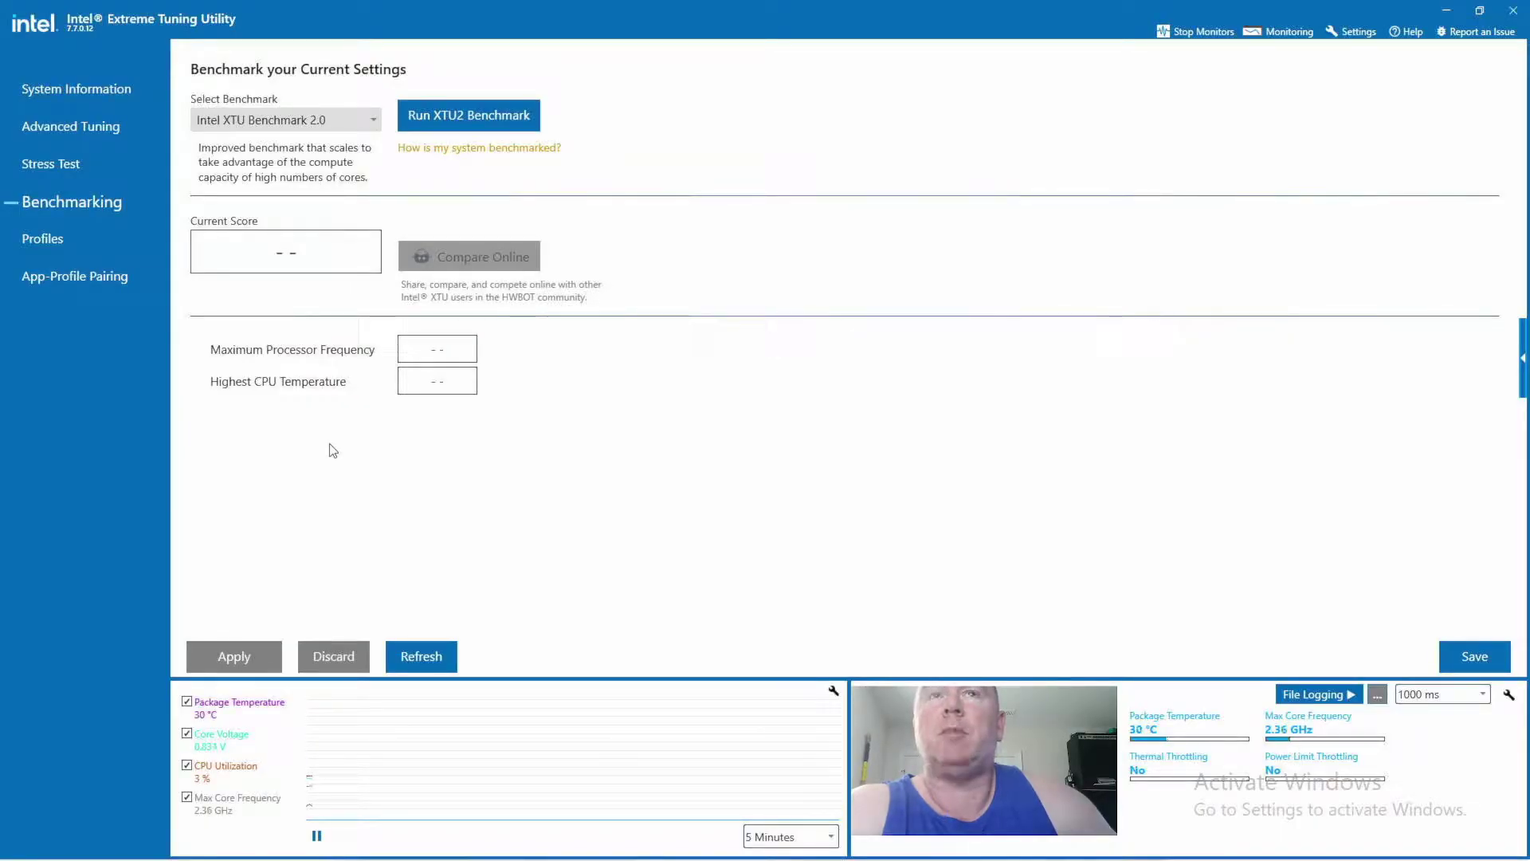
Review the Advanced Tuning core ratios, with performance-core ratios from 51x down to 47x
click(107, 132)
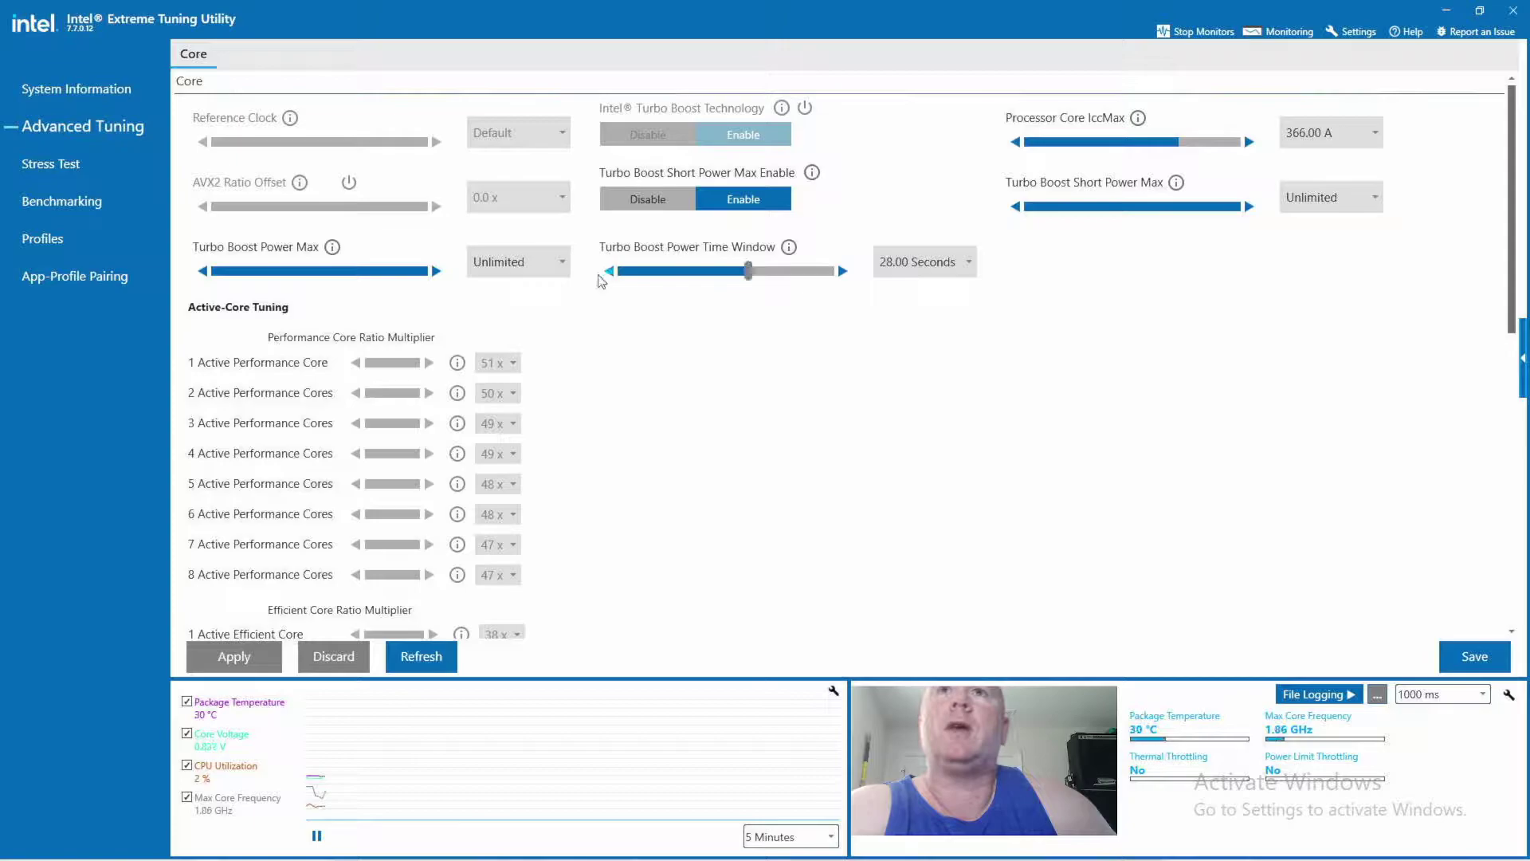
scroll(532, 402, down, 3)
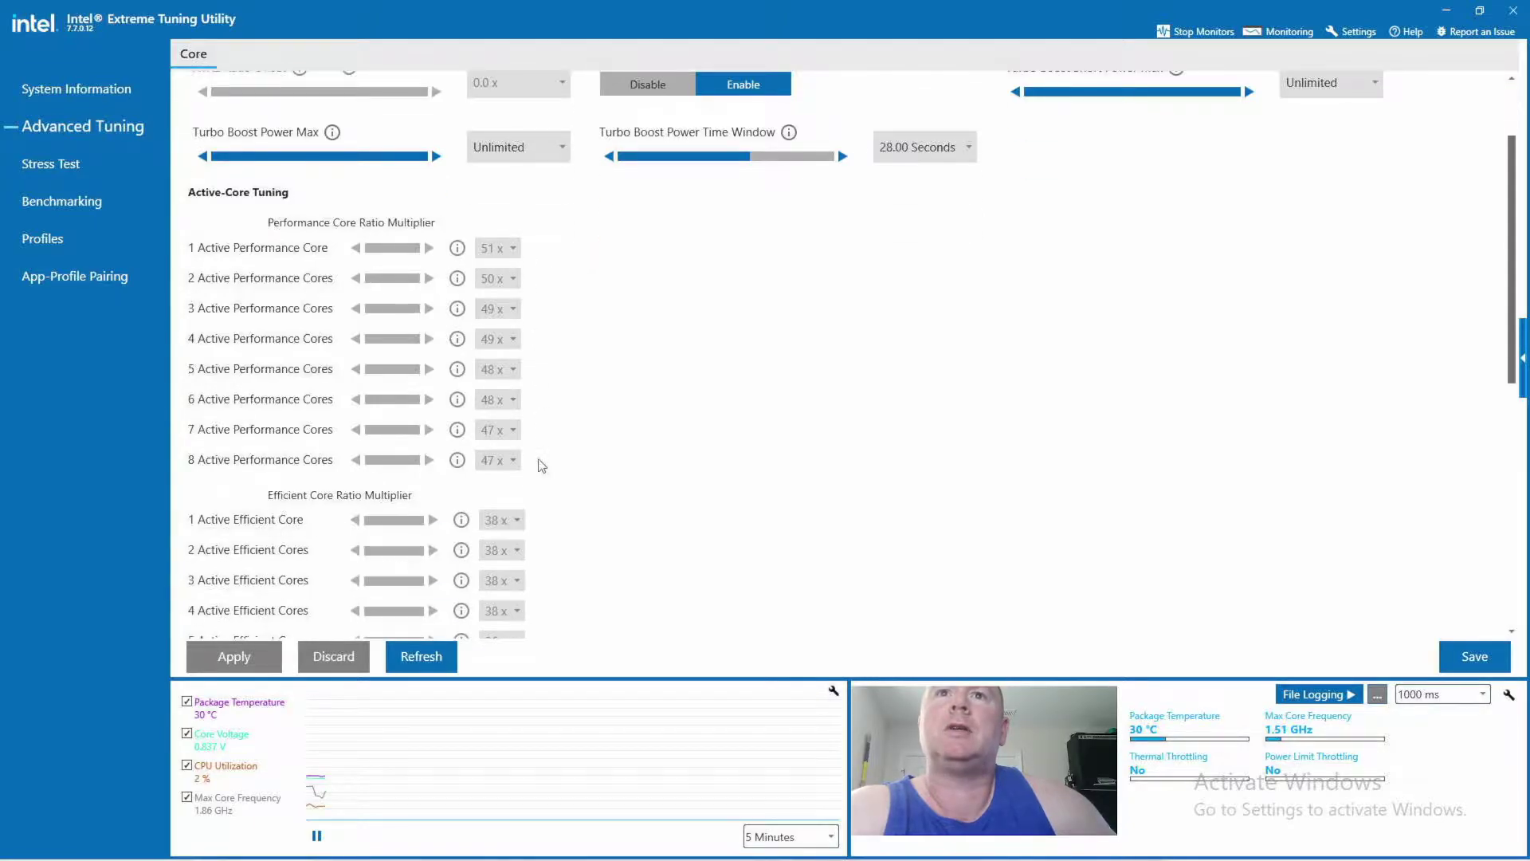
scroll(542, 467, down, 11)
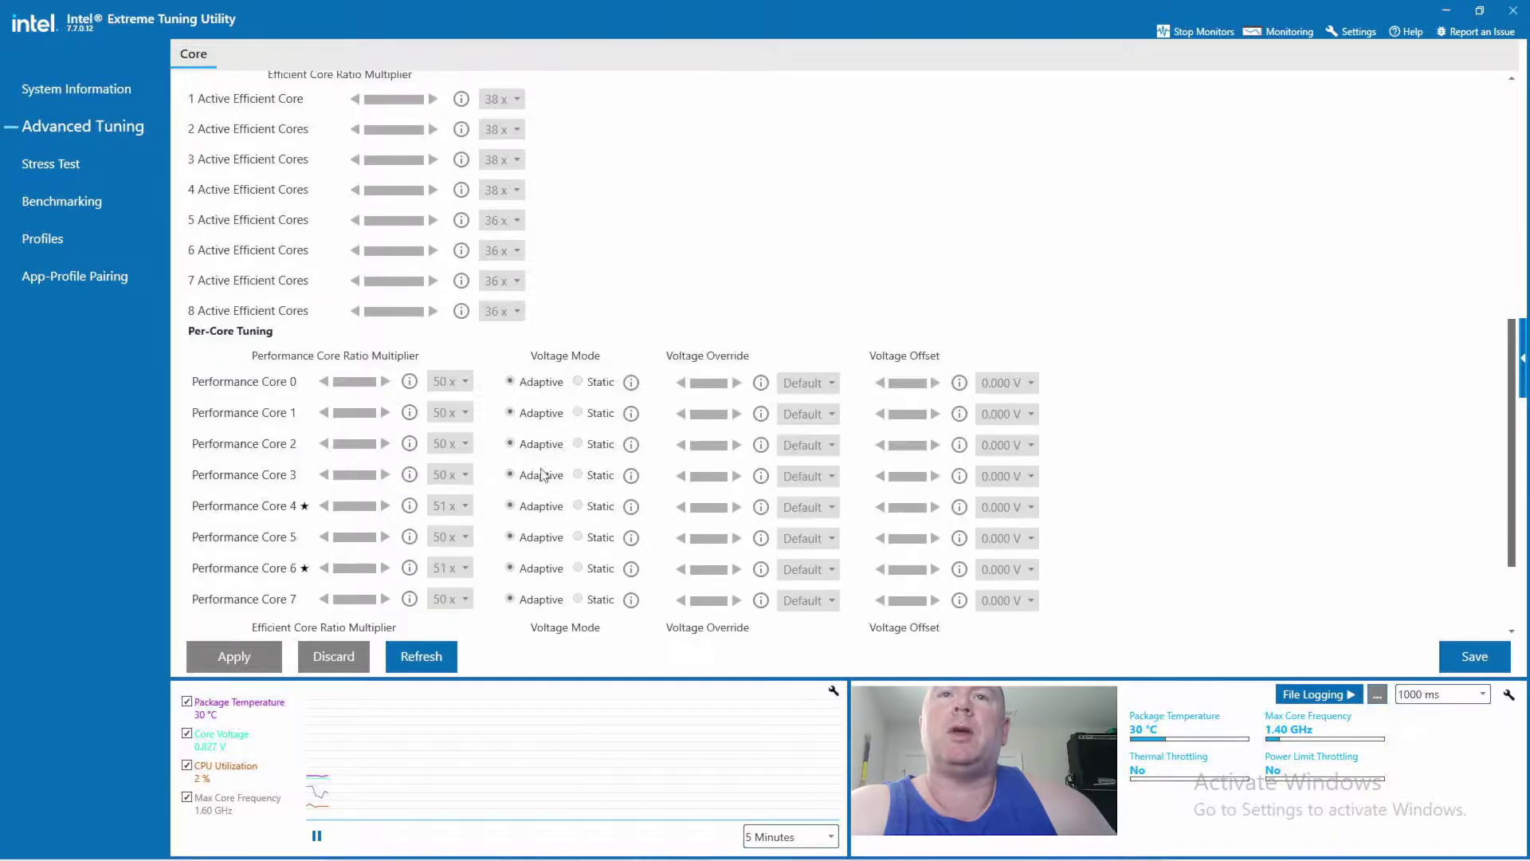
scroll(541, 475, down, 2)
scroll(545, 476, down, 2)
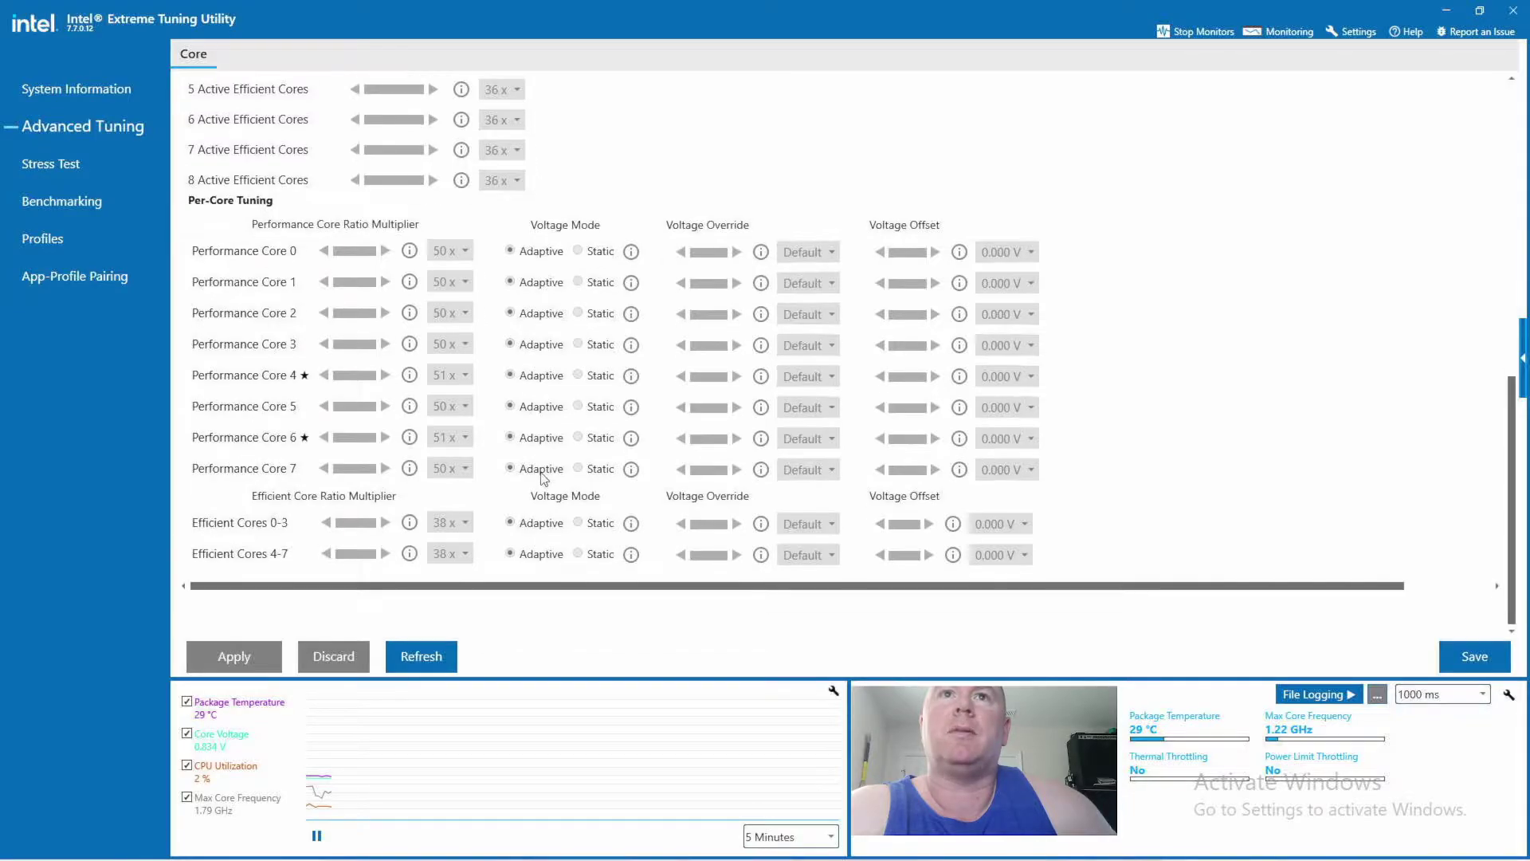
scroll(545, 476, up, 17)
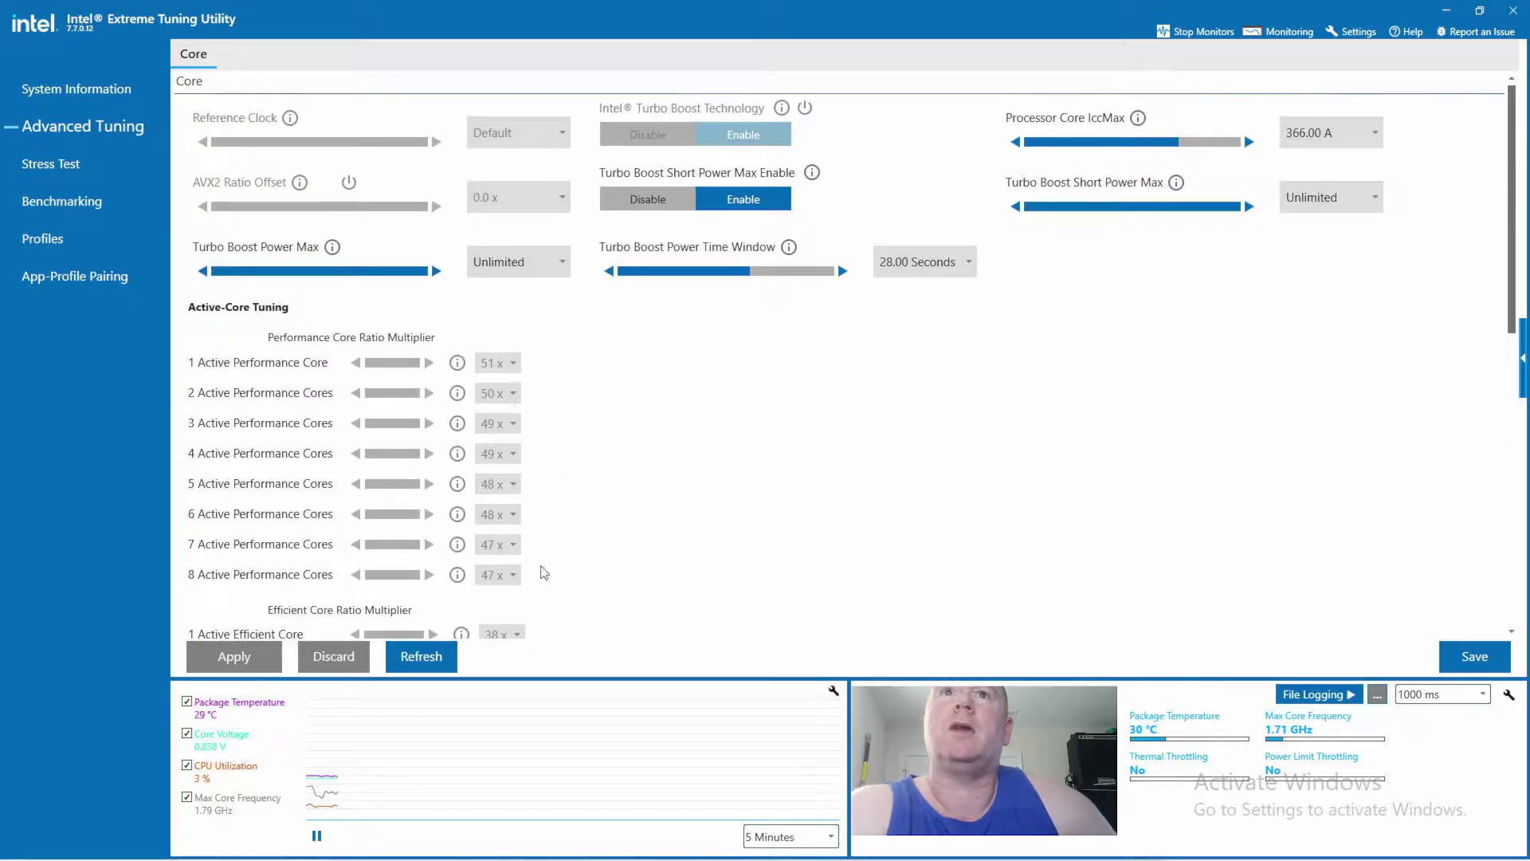
Scroll through the System Information page: i9-12900, Turbo Overclockable False, 16 GB memory
click(79, 165)
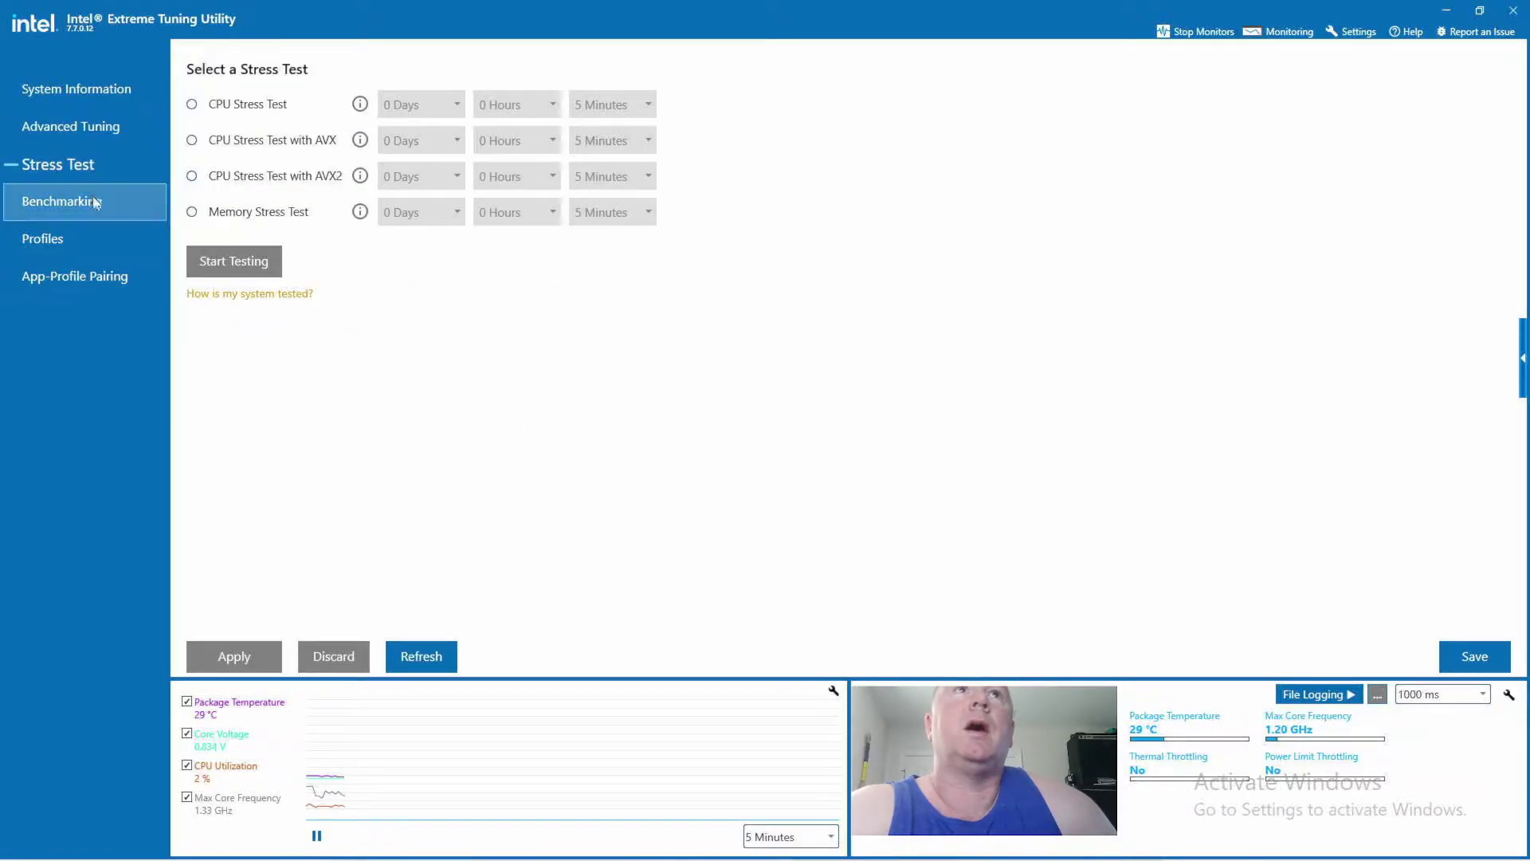
click(93, 201)
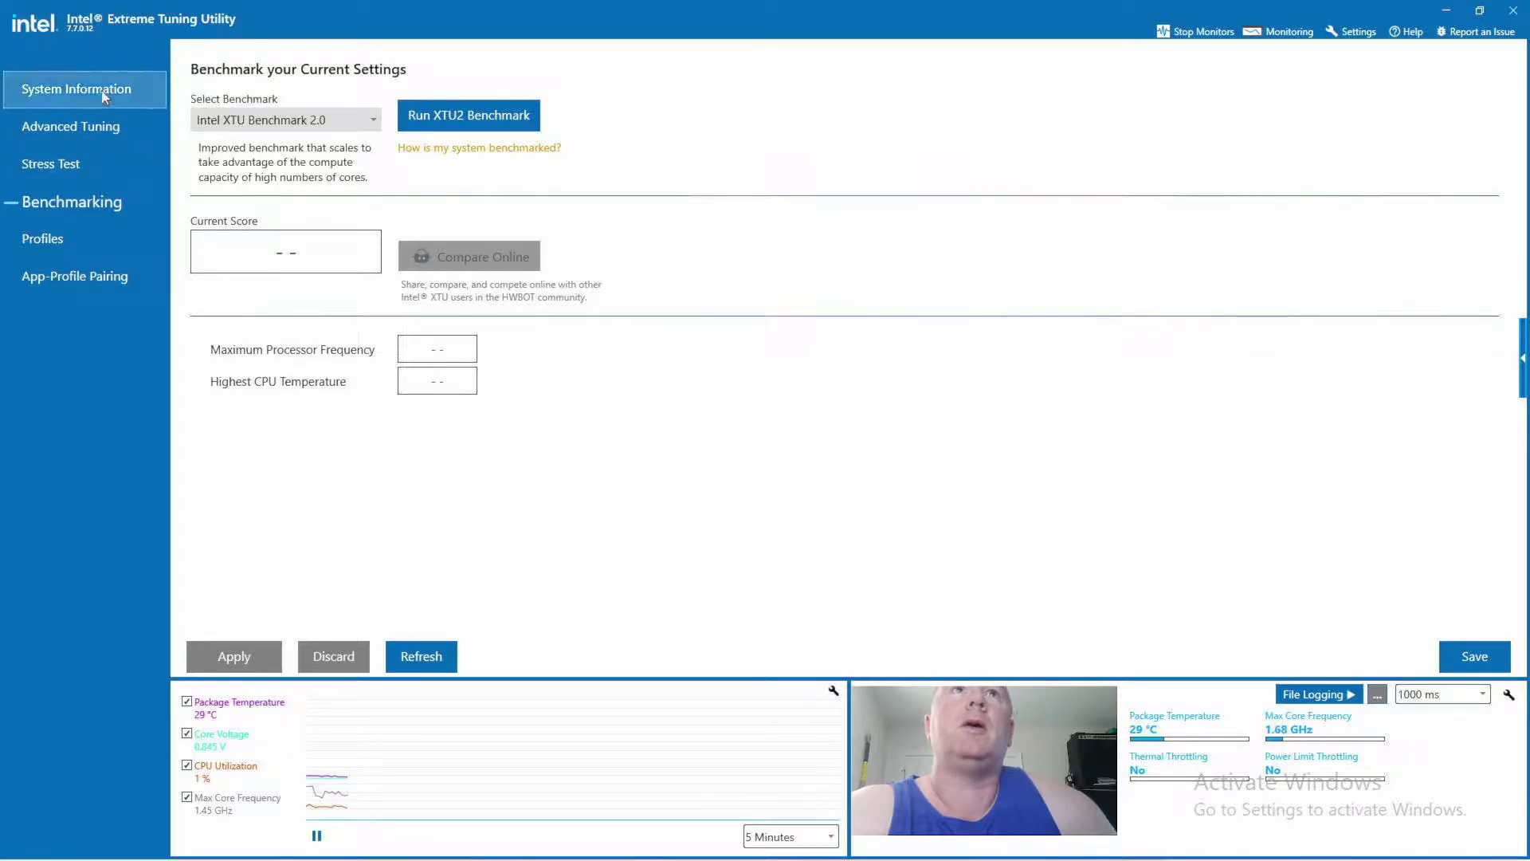
click(75, 88)
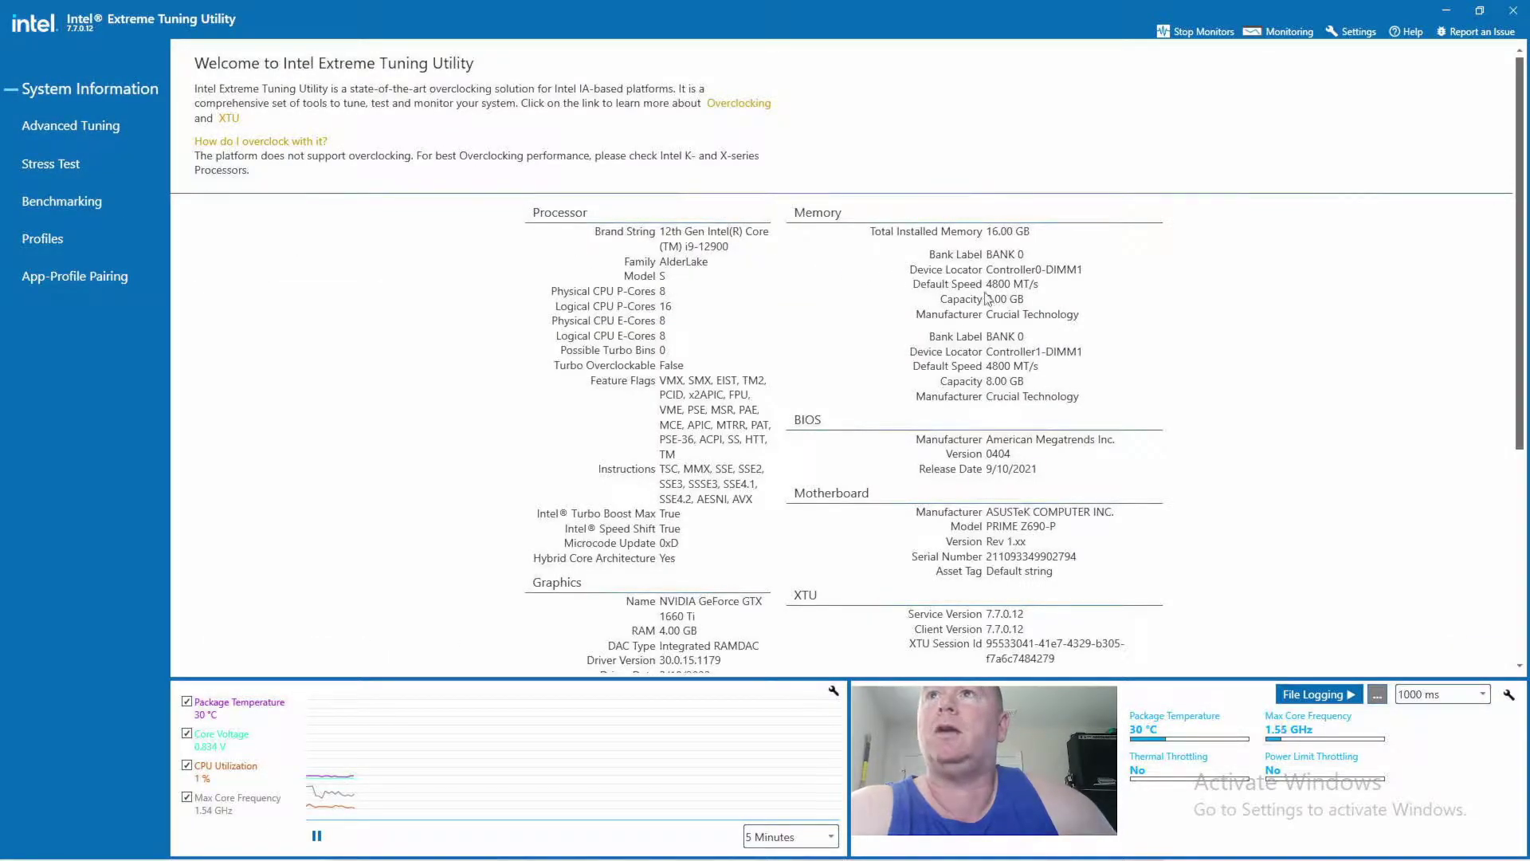
scroll(980, 306, down, 3)
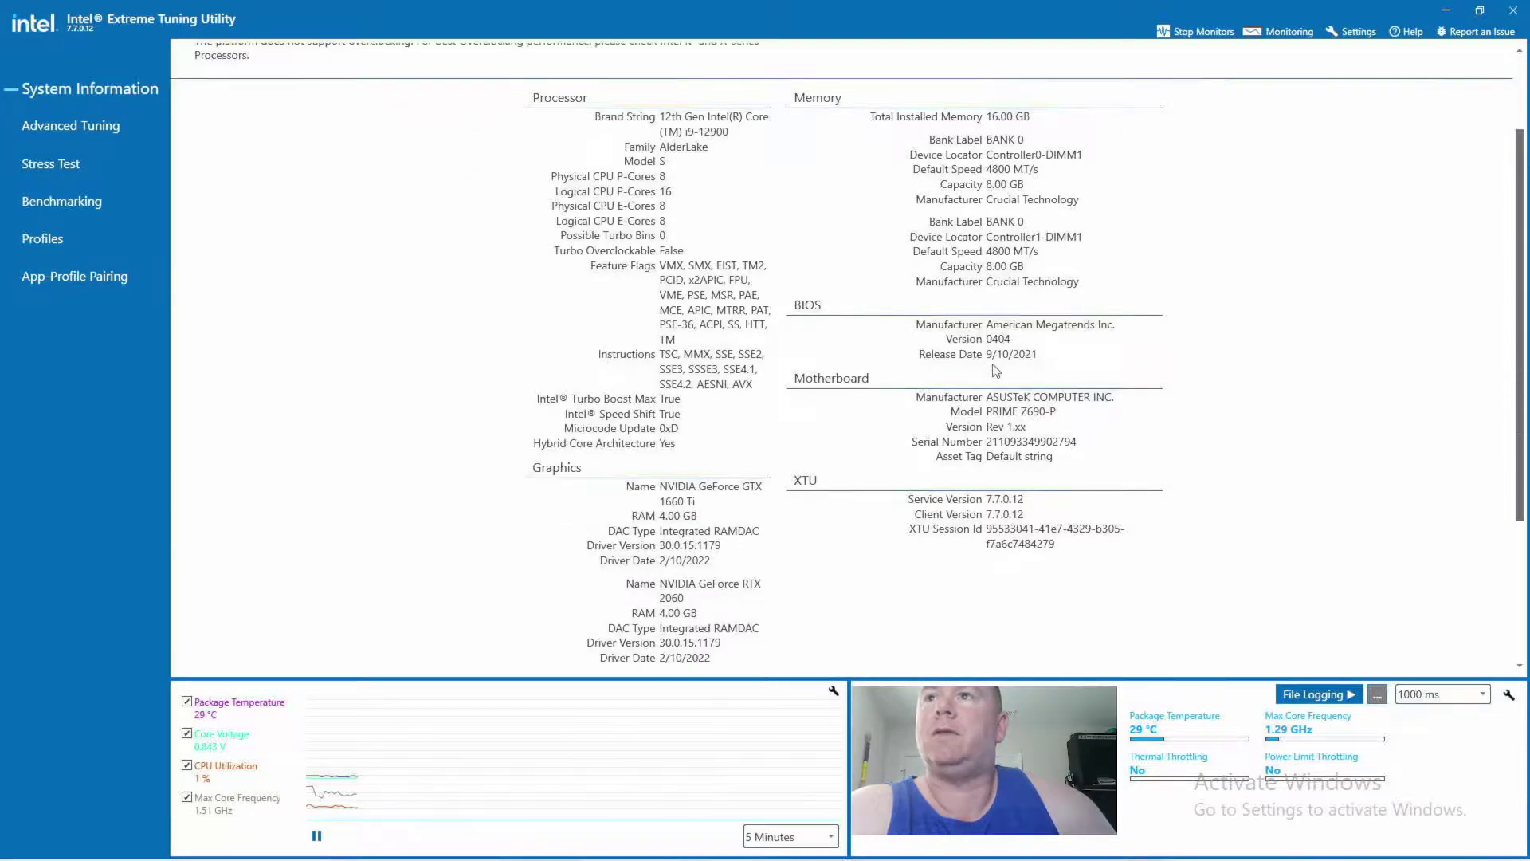
scroll(964, 424, down, 1)
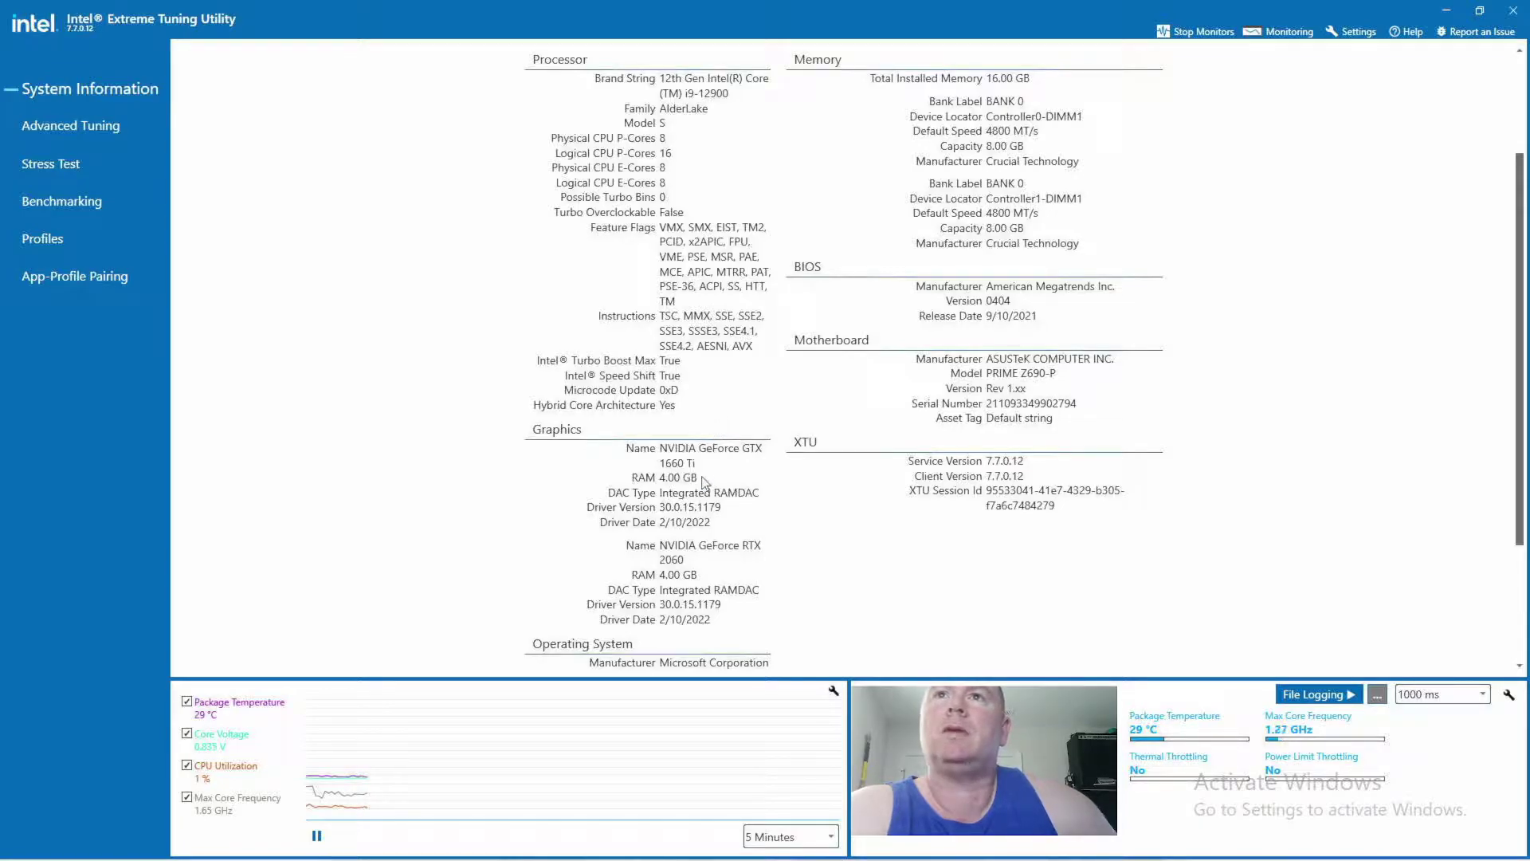
scroll(689, 432, down, 3)
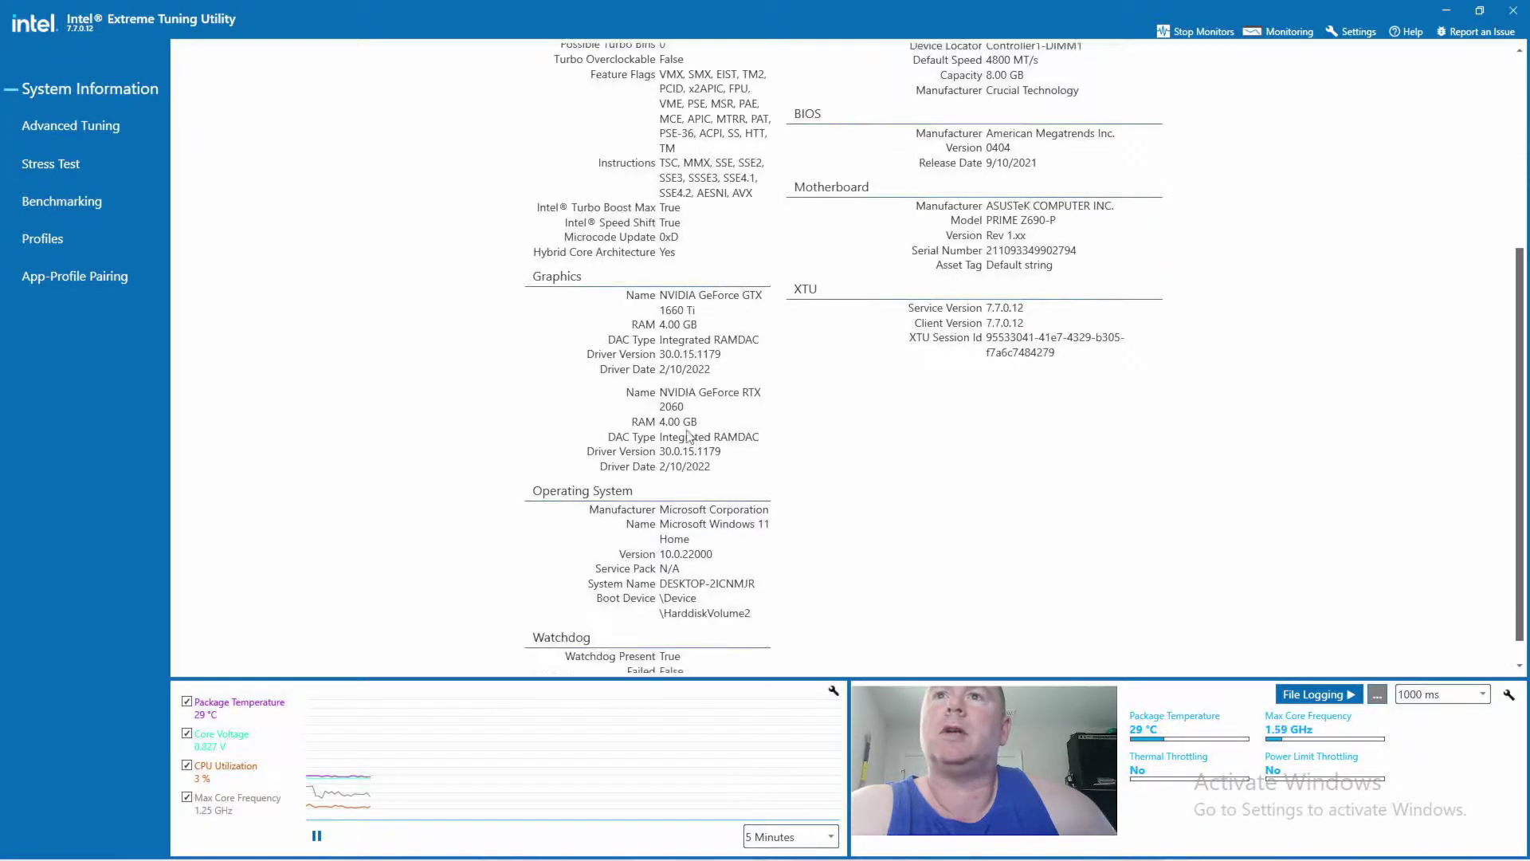
scroll(688, 438, up, 1)
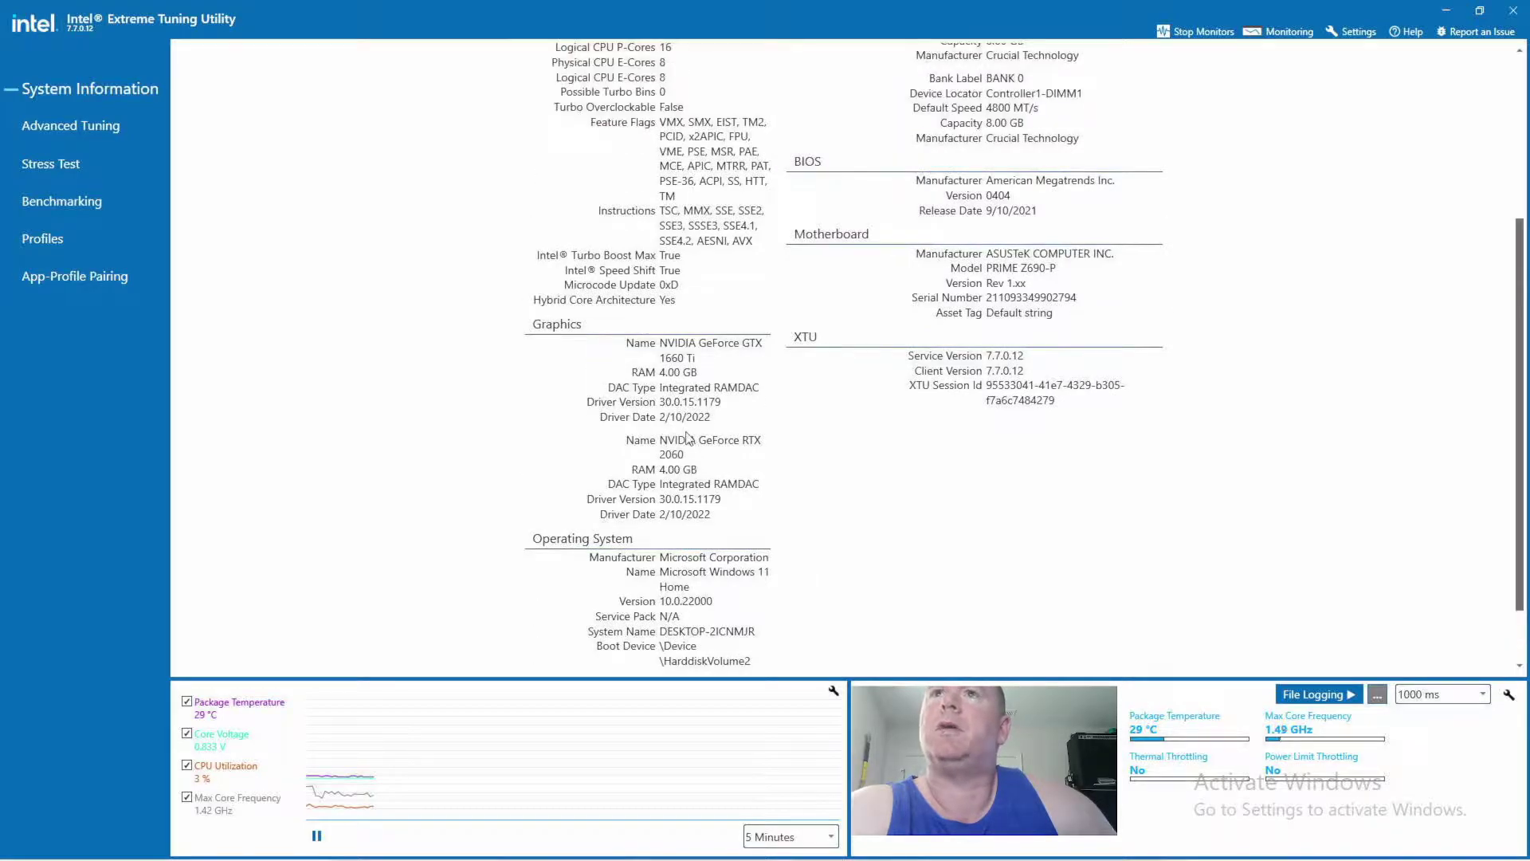
scroll(689, 438, up, 2)
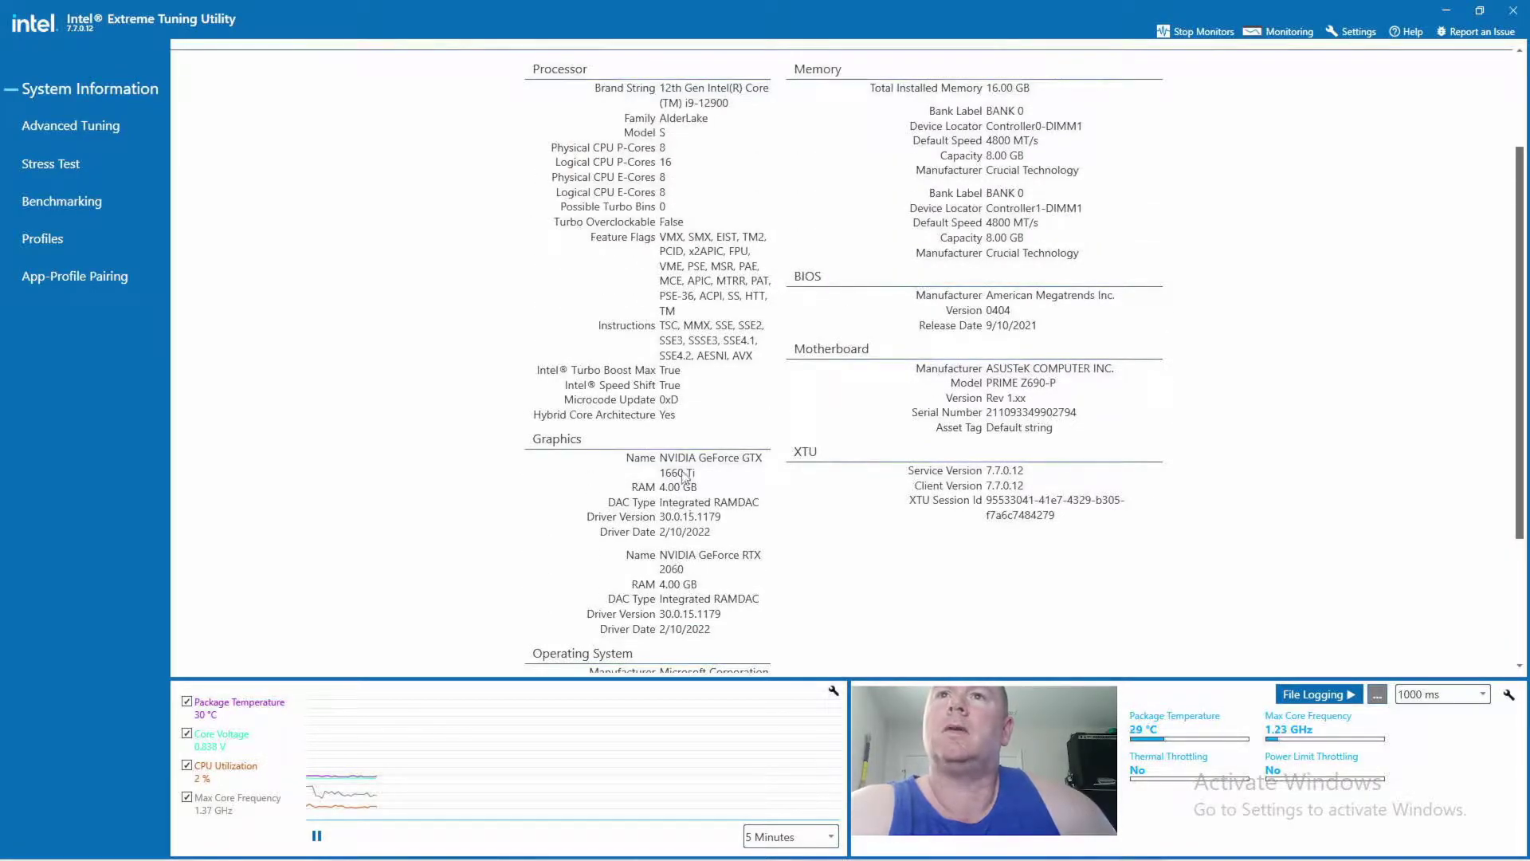
scroll(684, 477, up, 2)
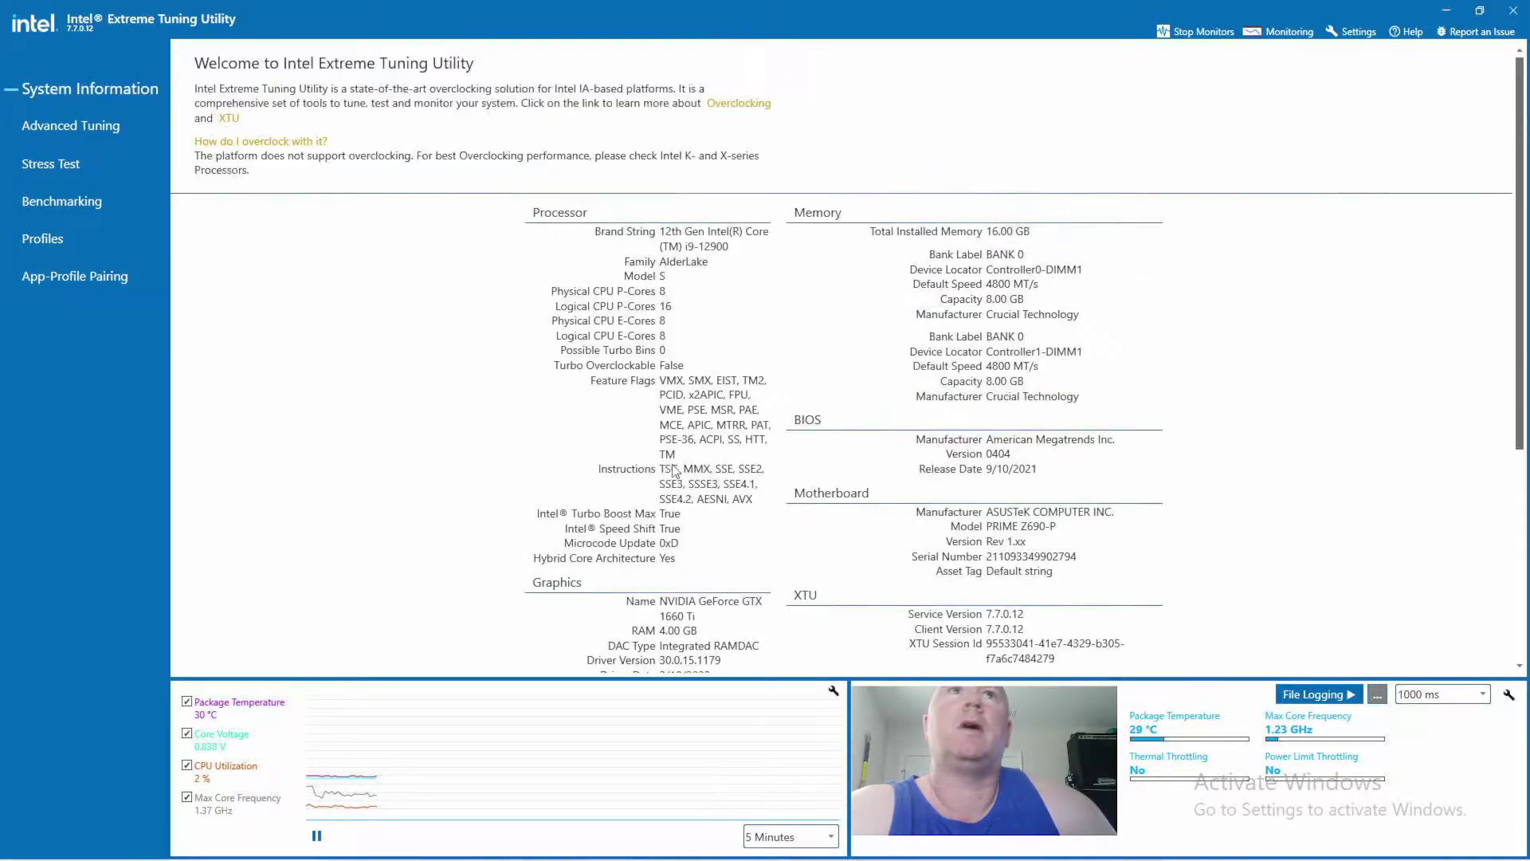
Go back to the Benchmarking page and close the Widgets board that popped up
click(62, 201)
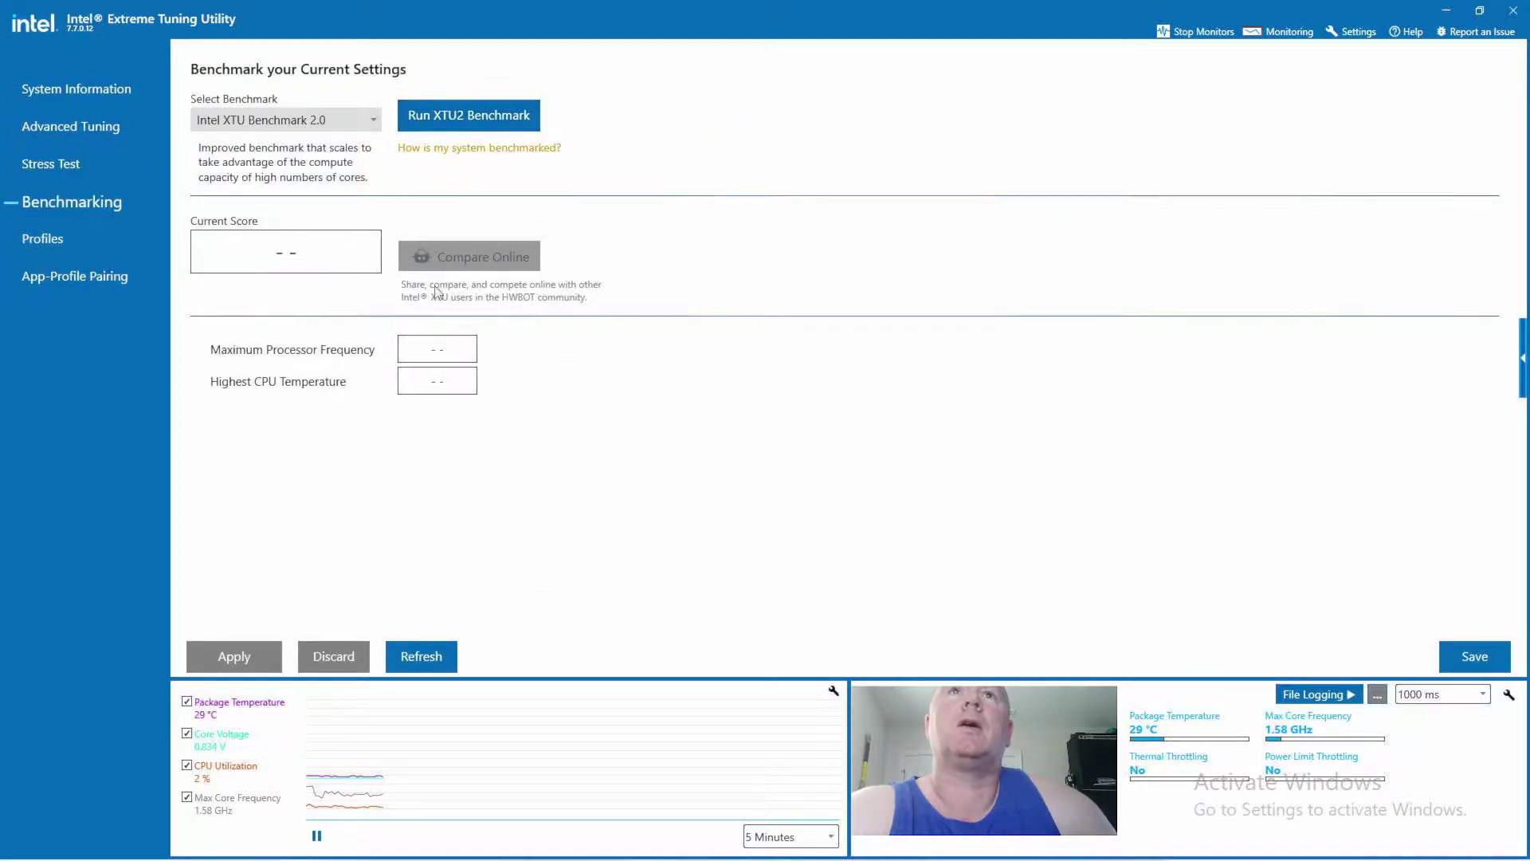
mouse_move(437, 857)
key(super+w)
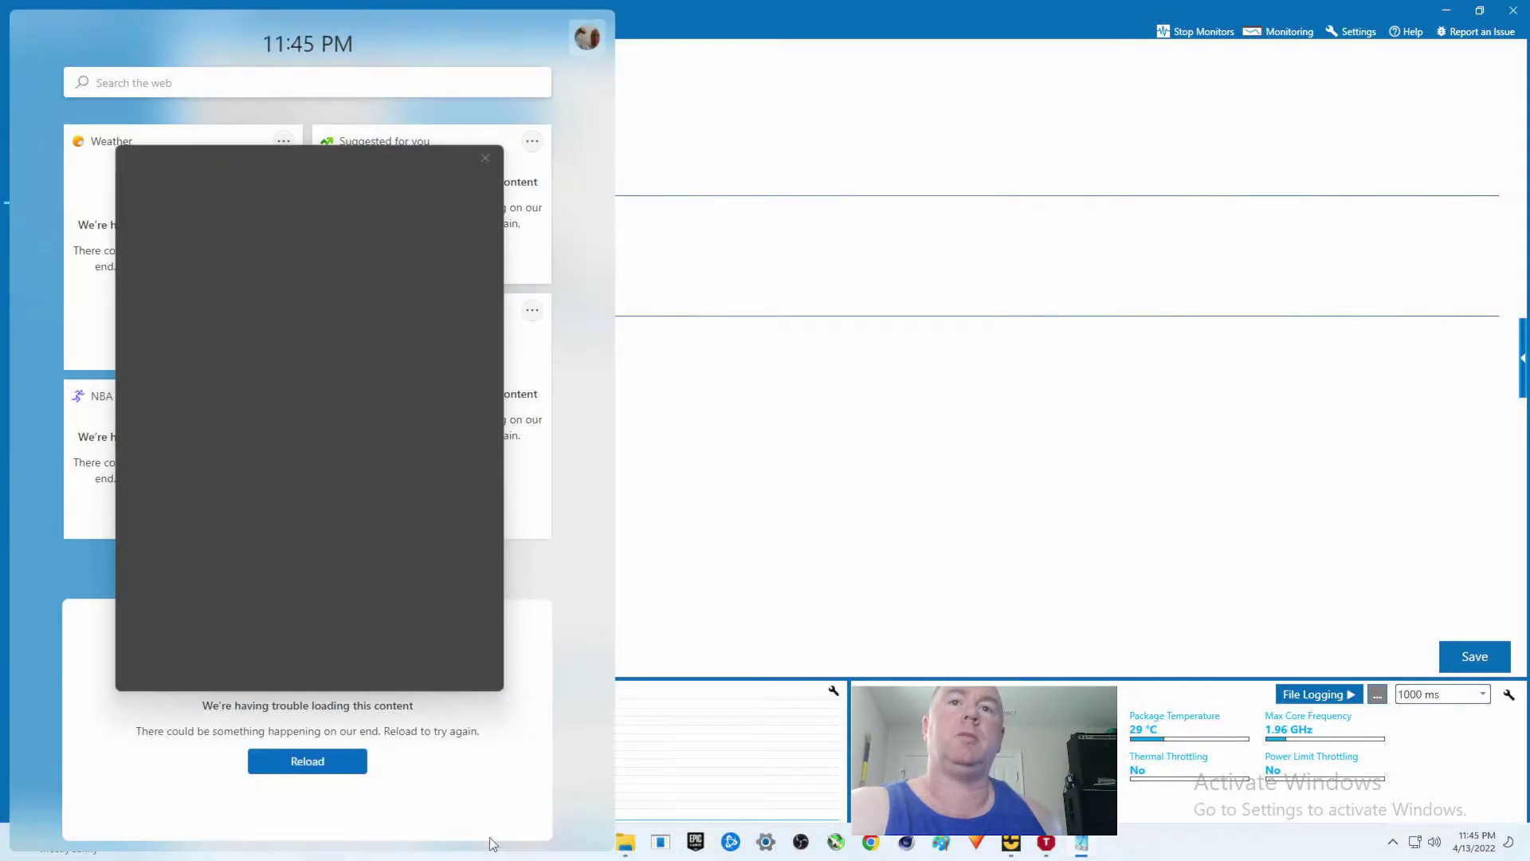
click(481, 156)
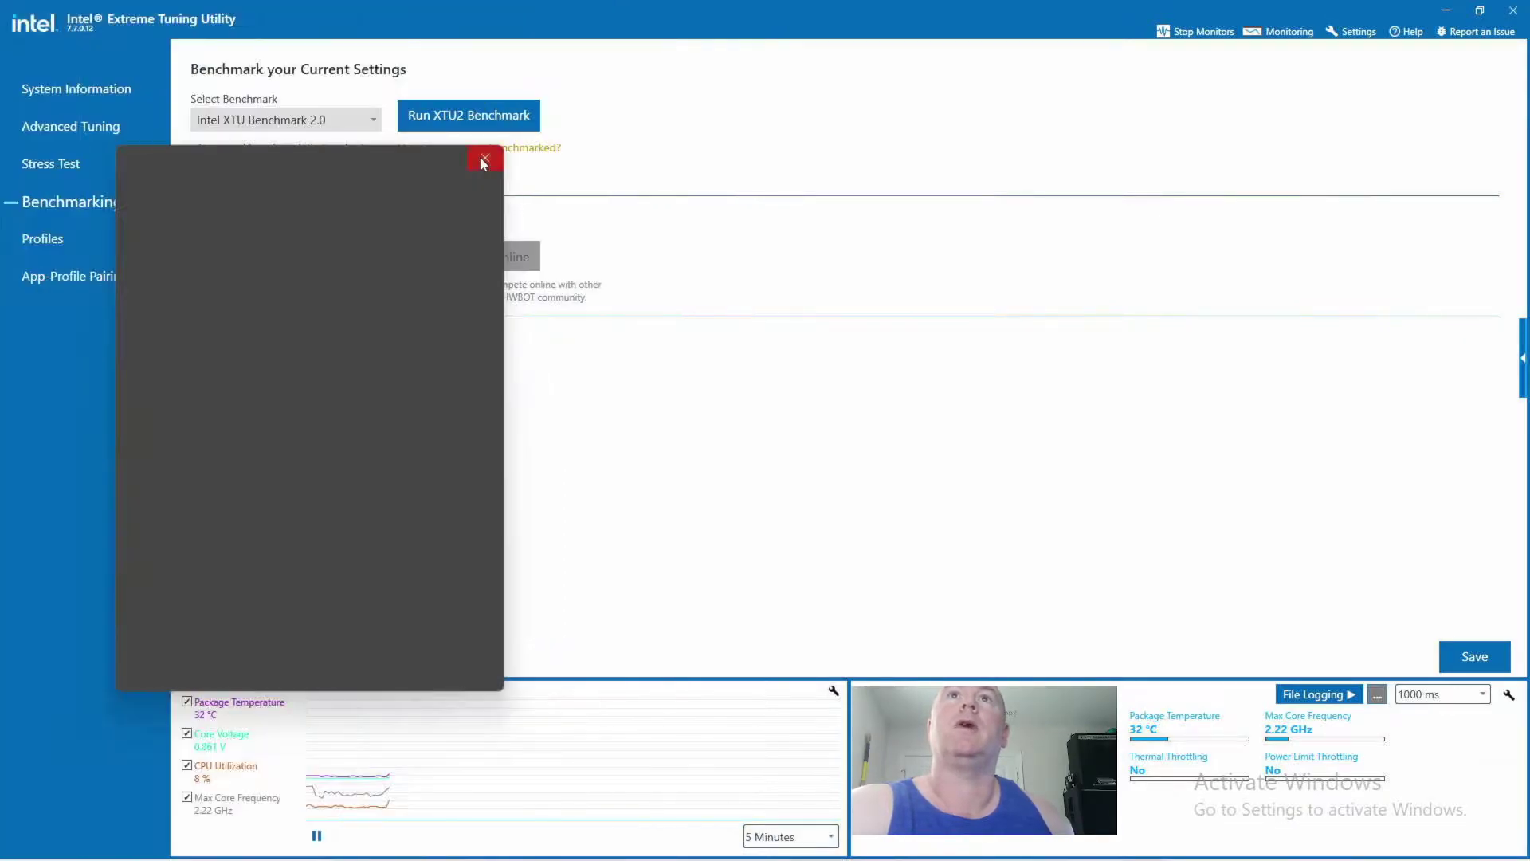
Search the Start menu for 'hwin' and launch HWiNFO64 v7.16
mouse_move(556, 853)
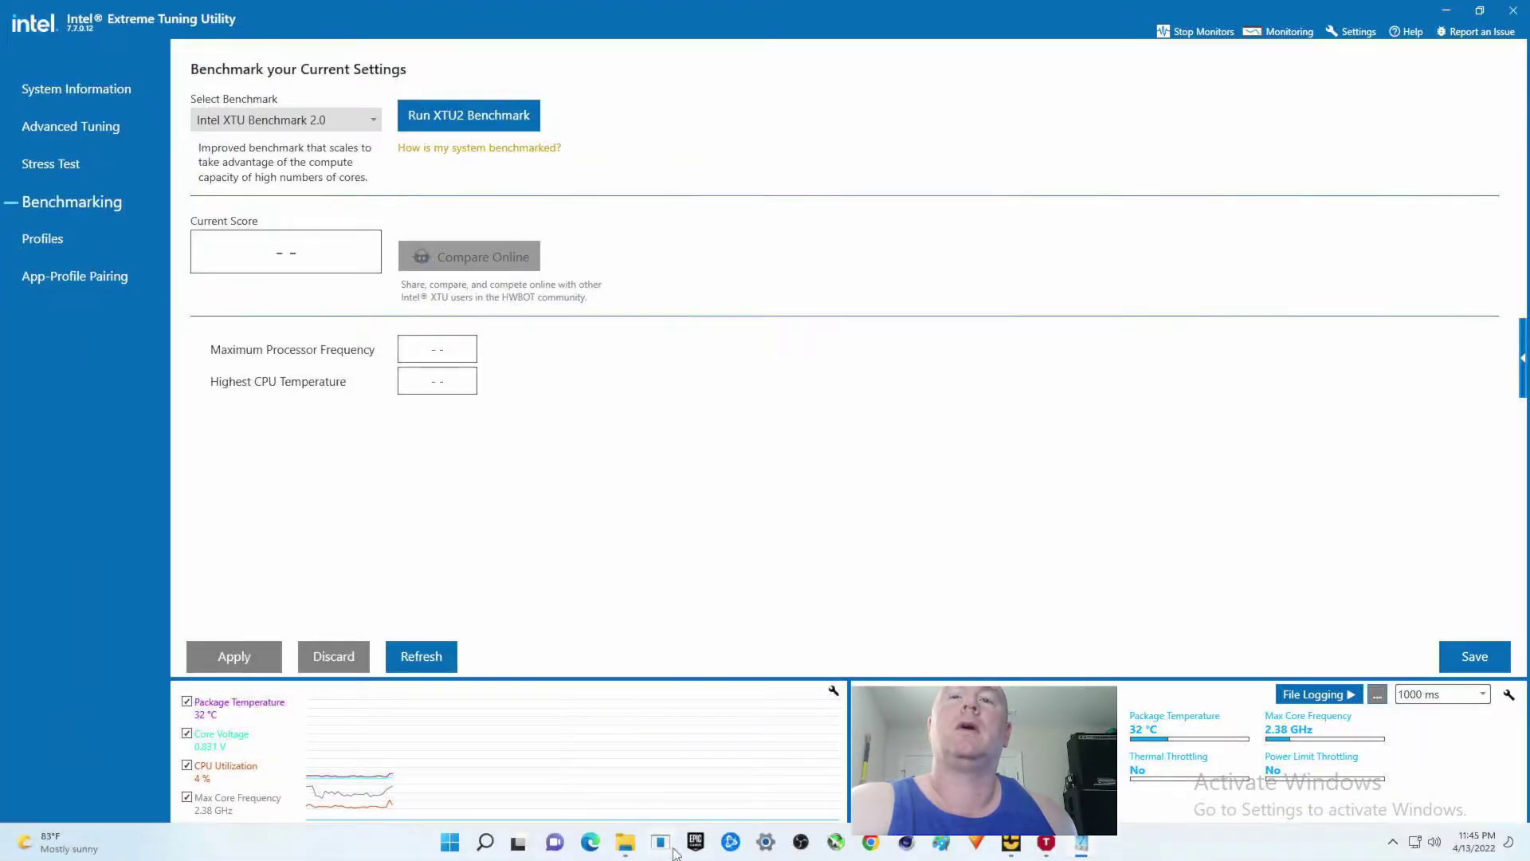
click(451, 845)
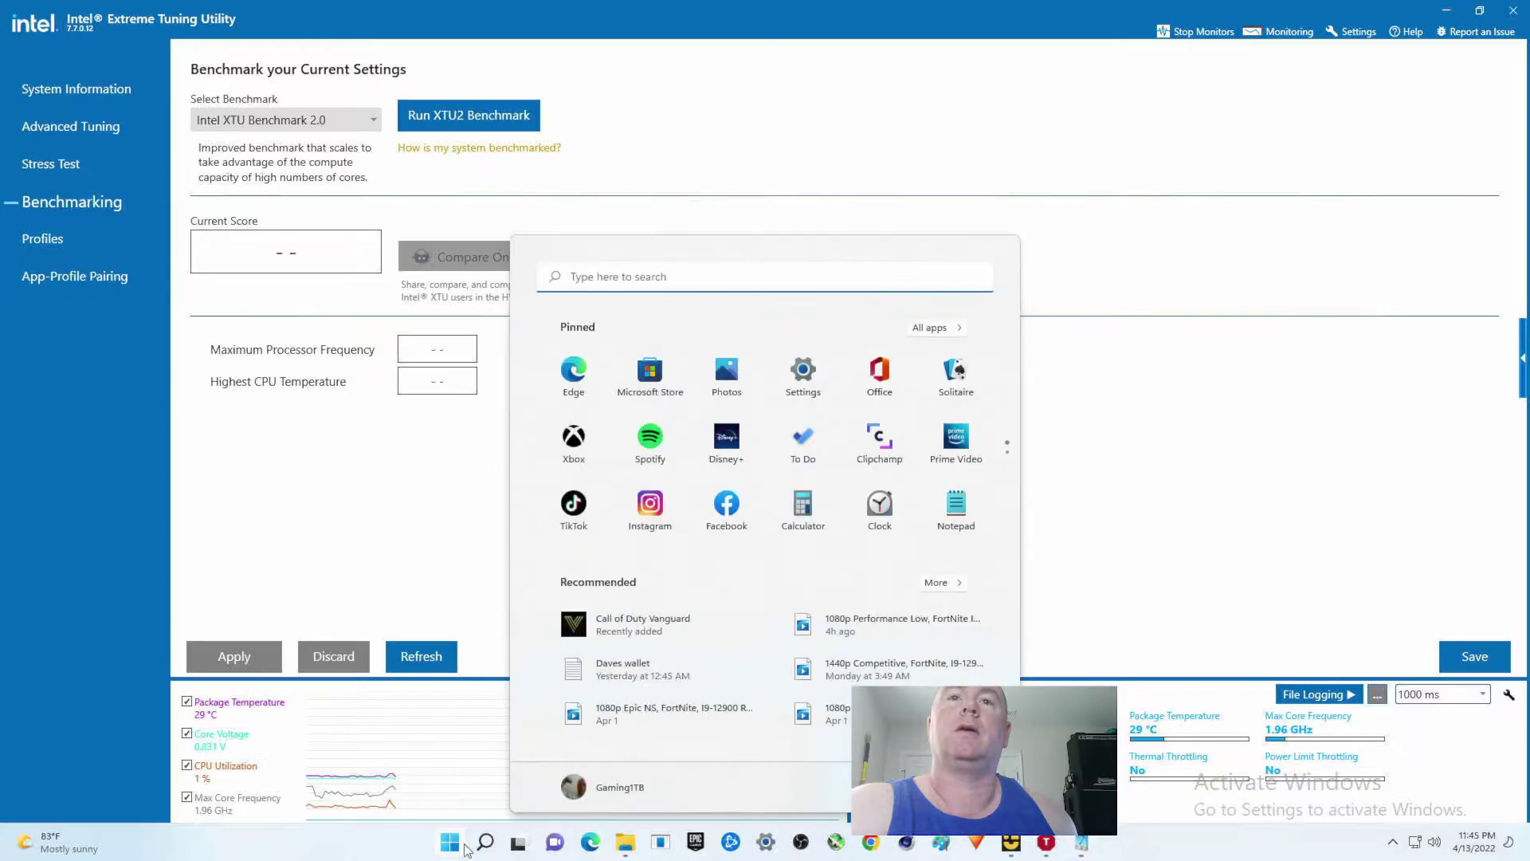
click(486, 843)
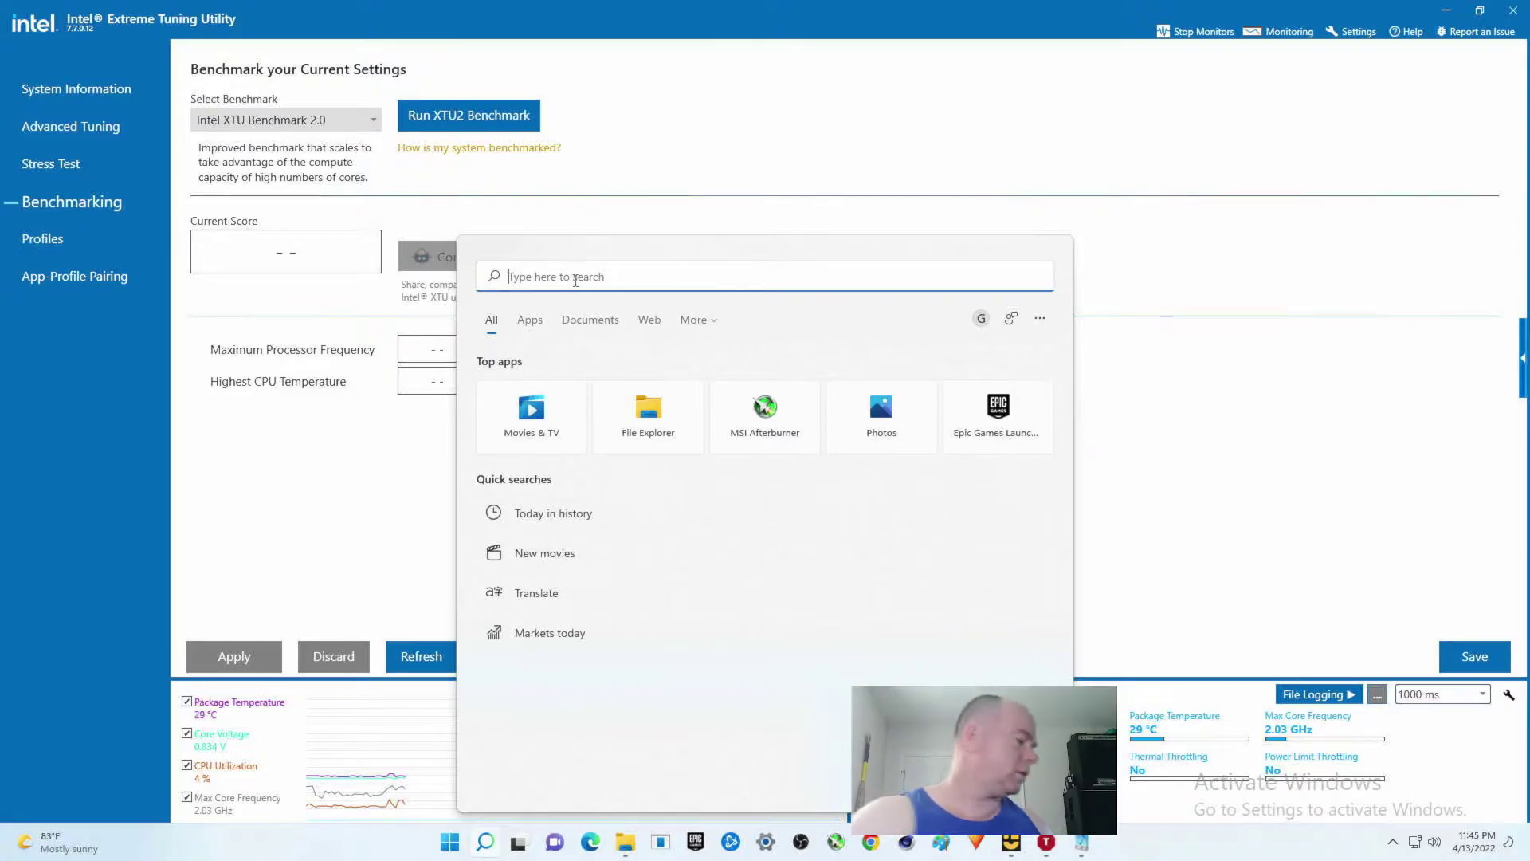
text(hwin)
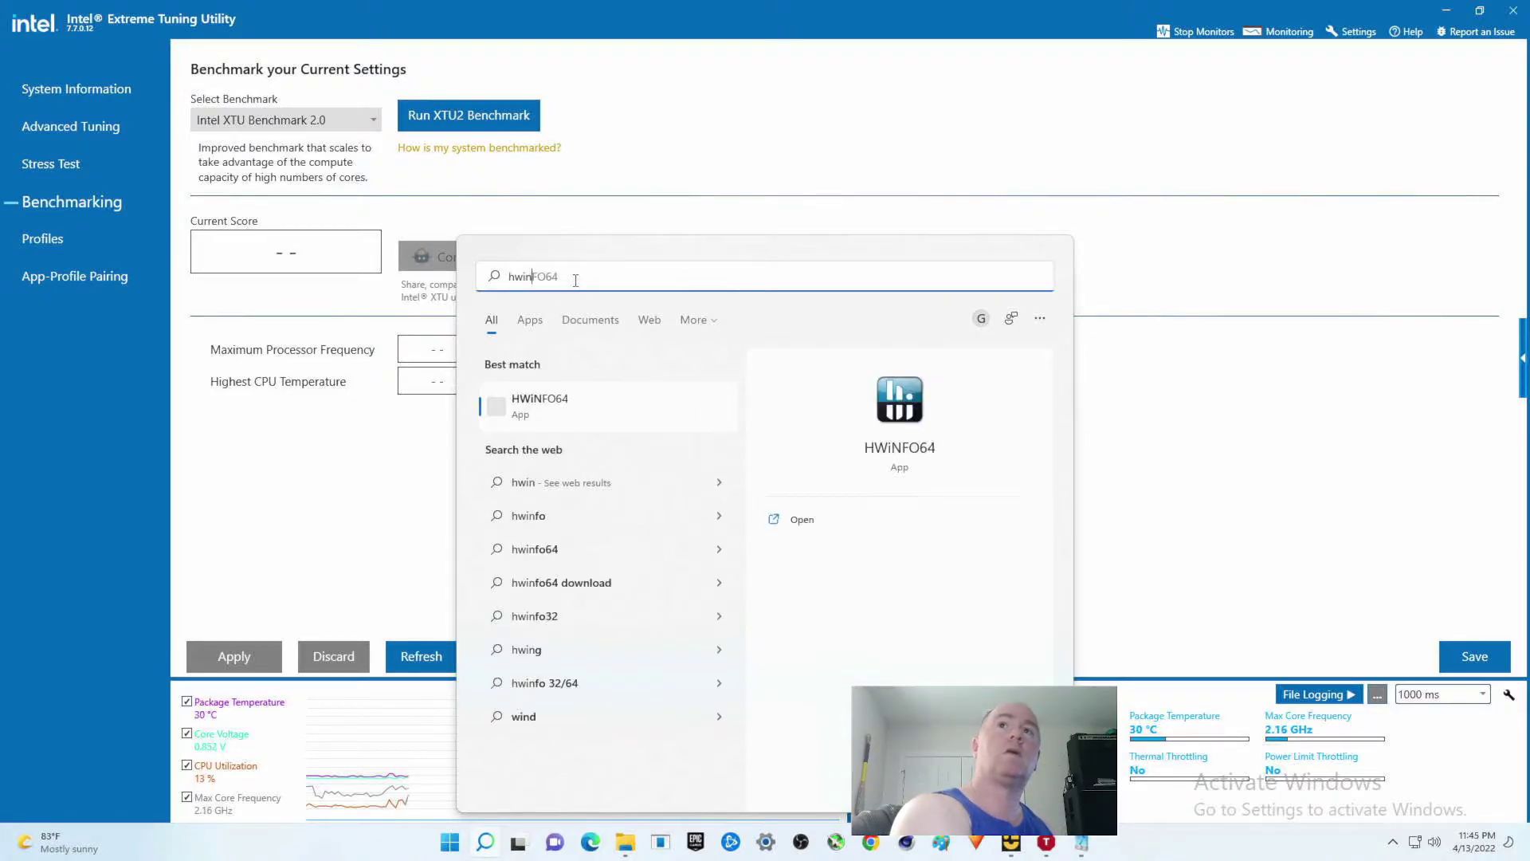
click(538, 405)
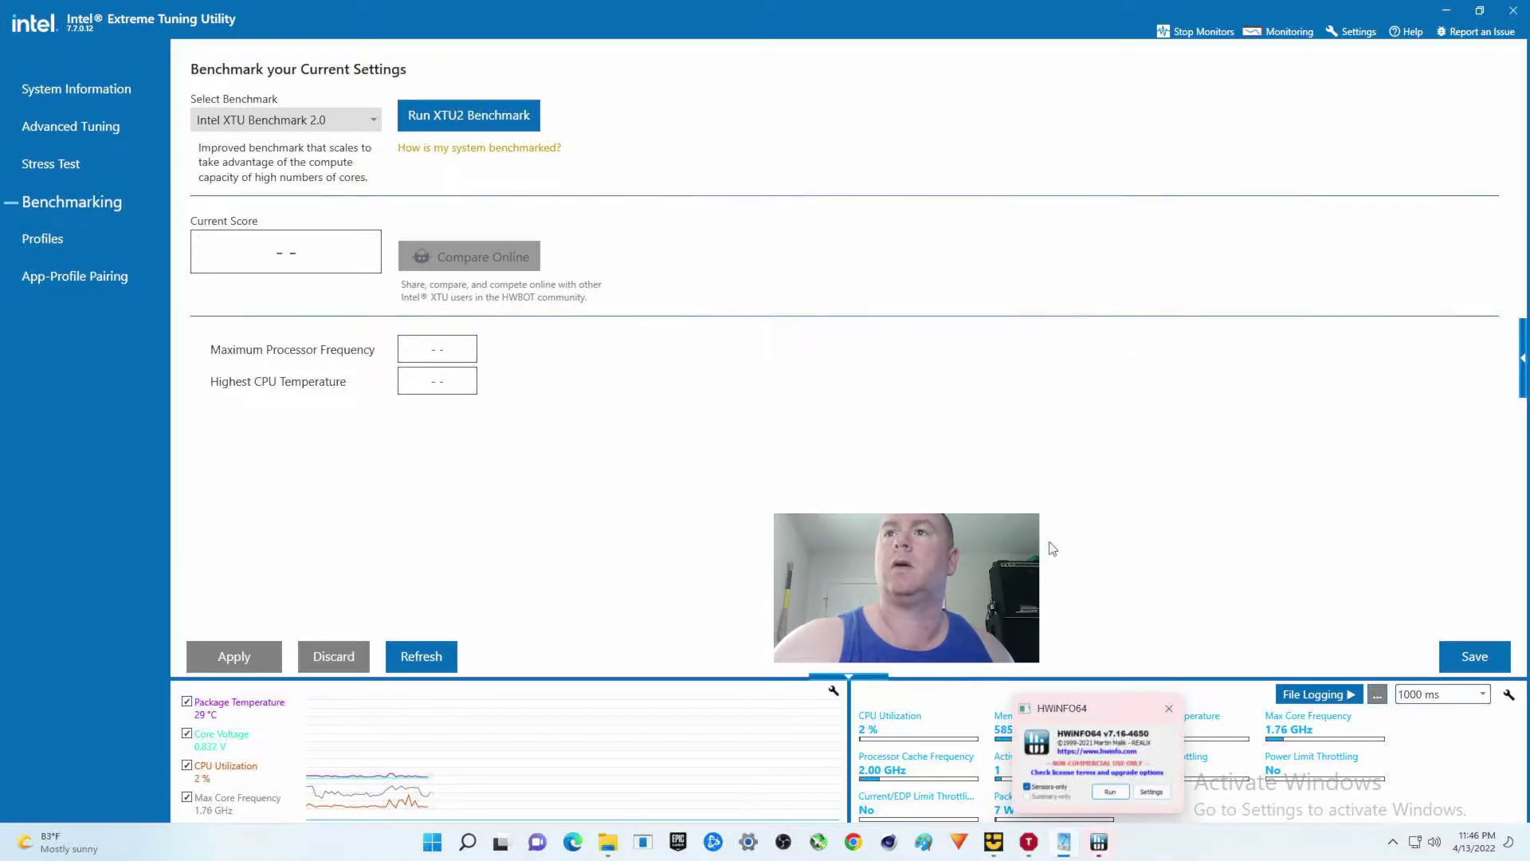
Run XTU Benchmark 2.0, viewing the CPU Utilization and Package Temperature graphs: 4374 marks
click(459, 128)
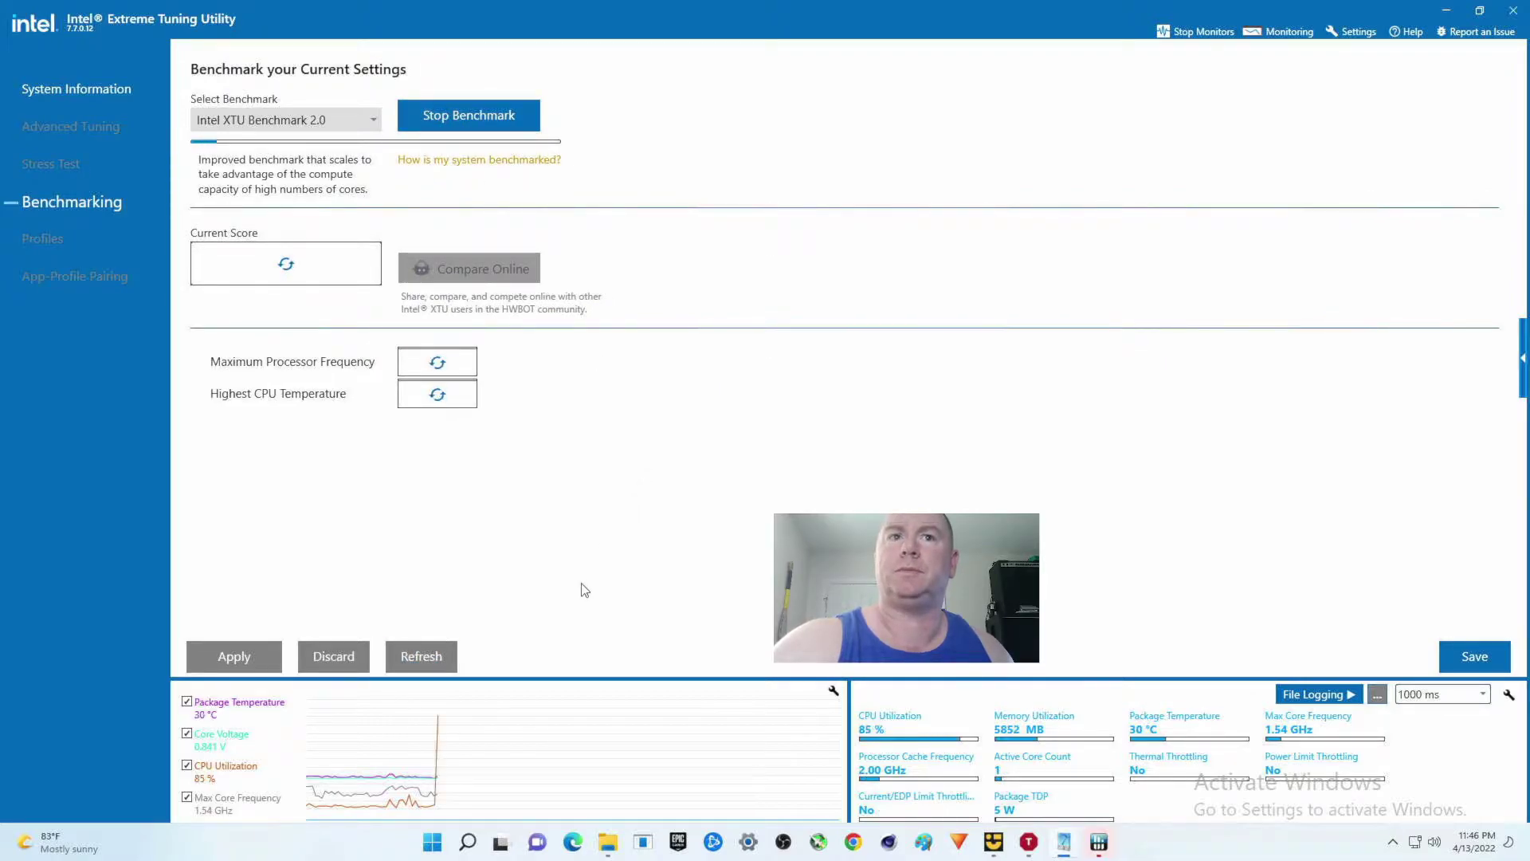
click(249, 784)
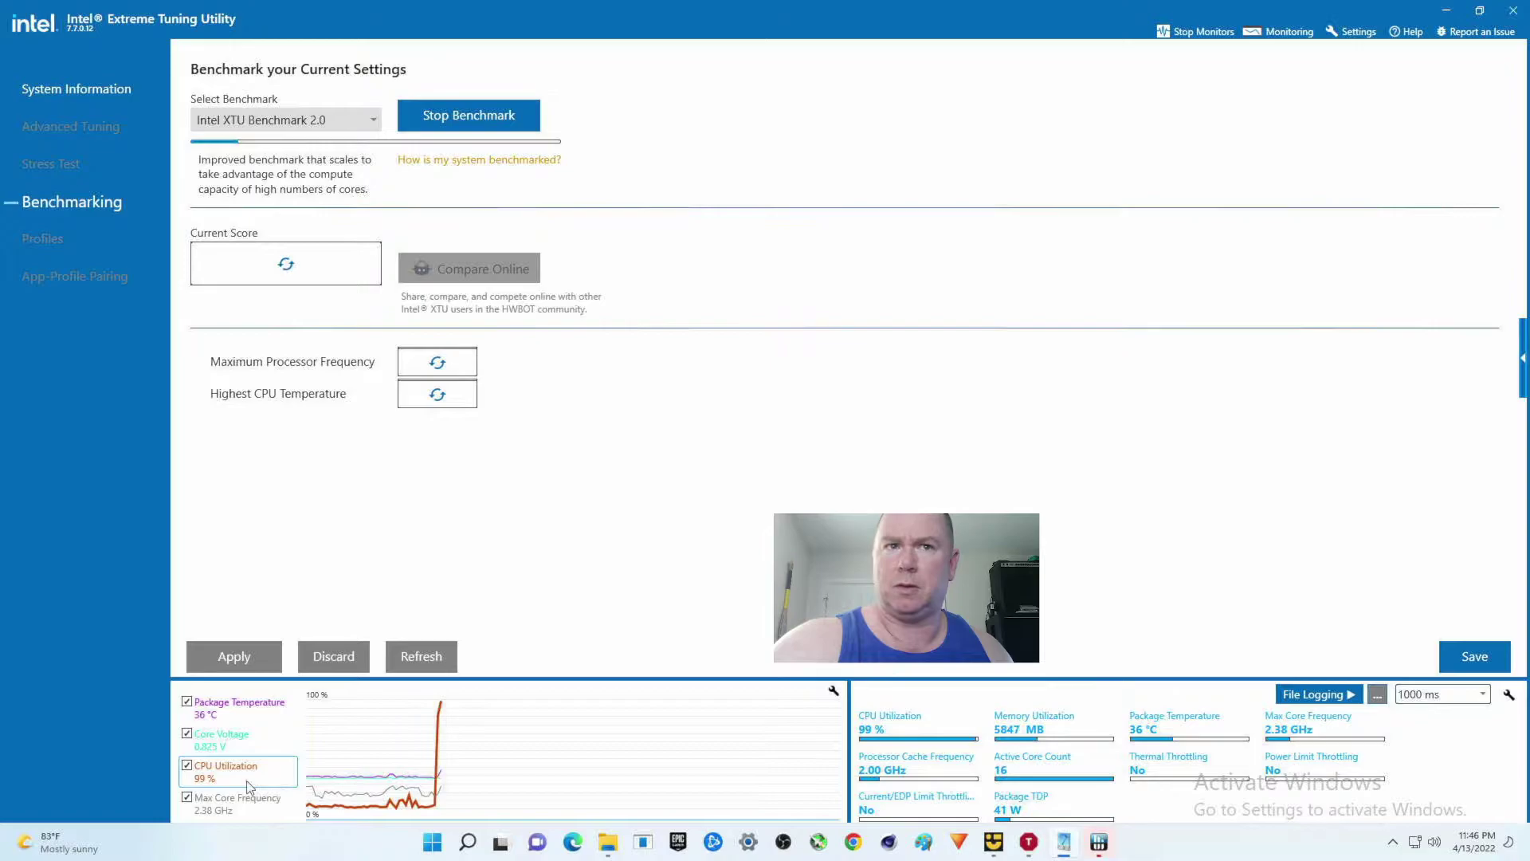
click(254, 719)
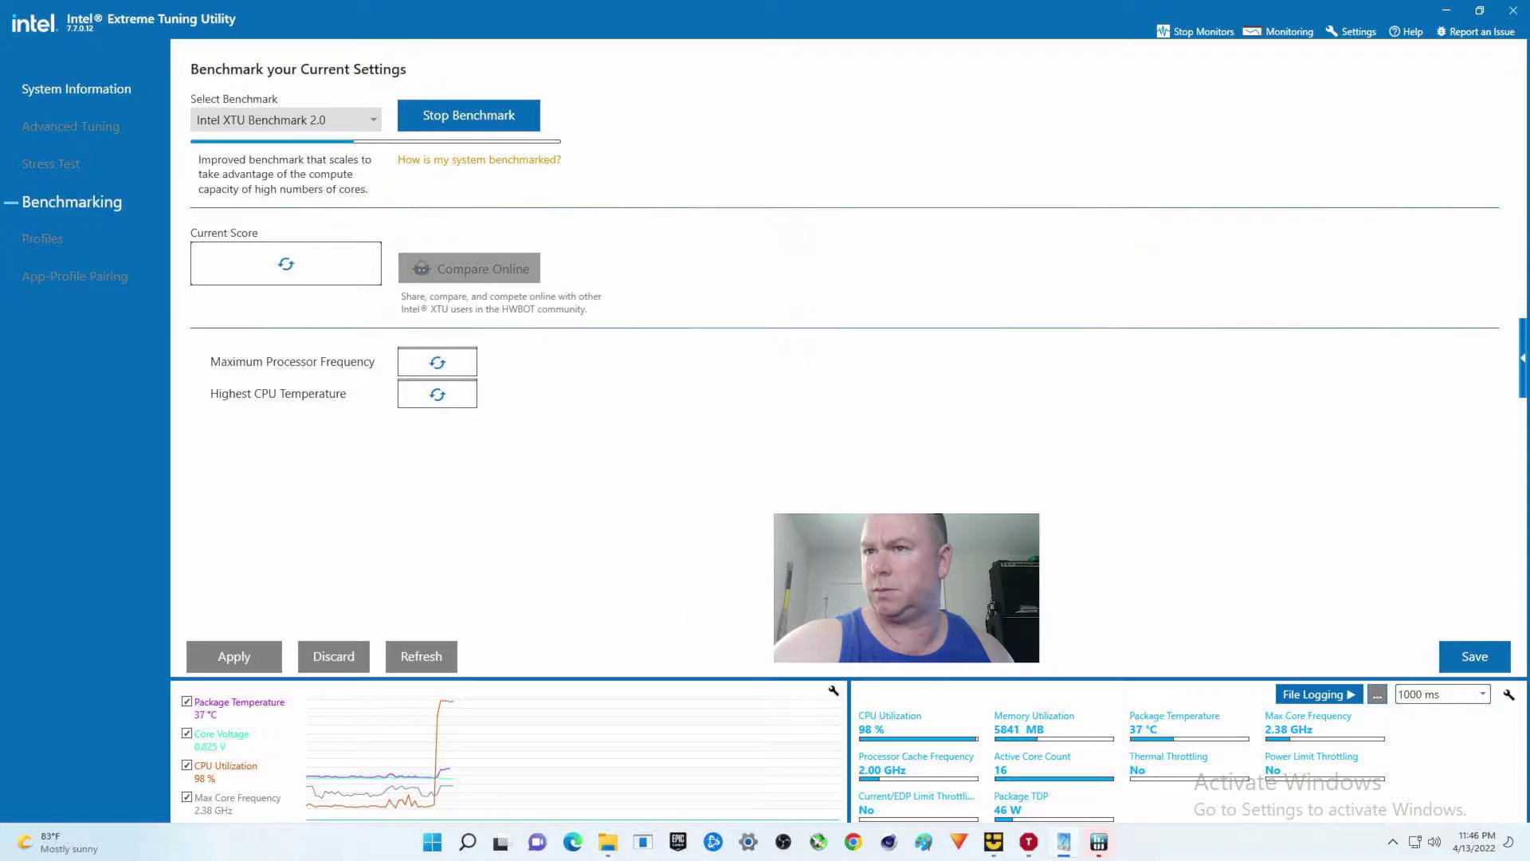
mouse_move(917, 807)
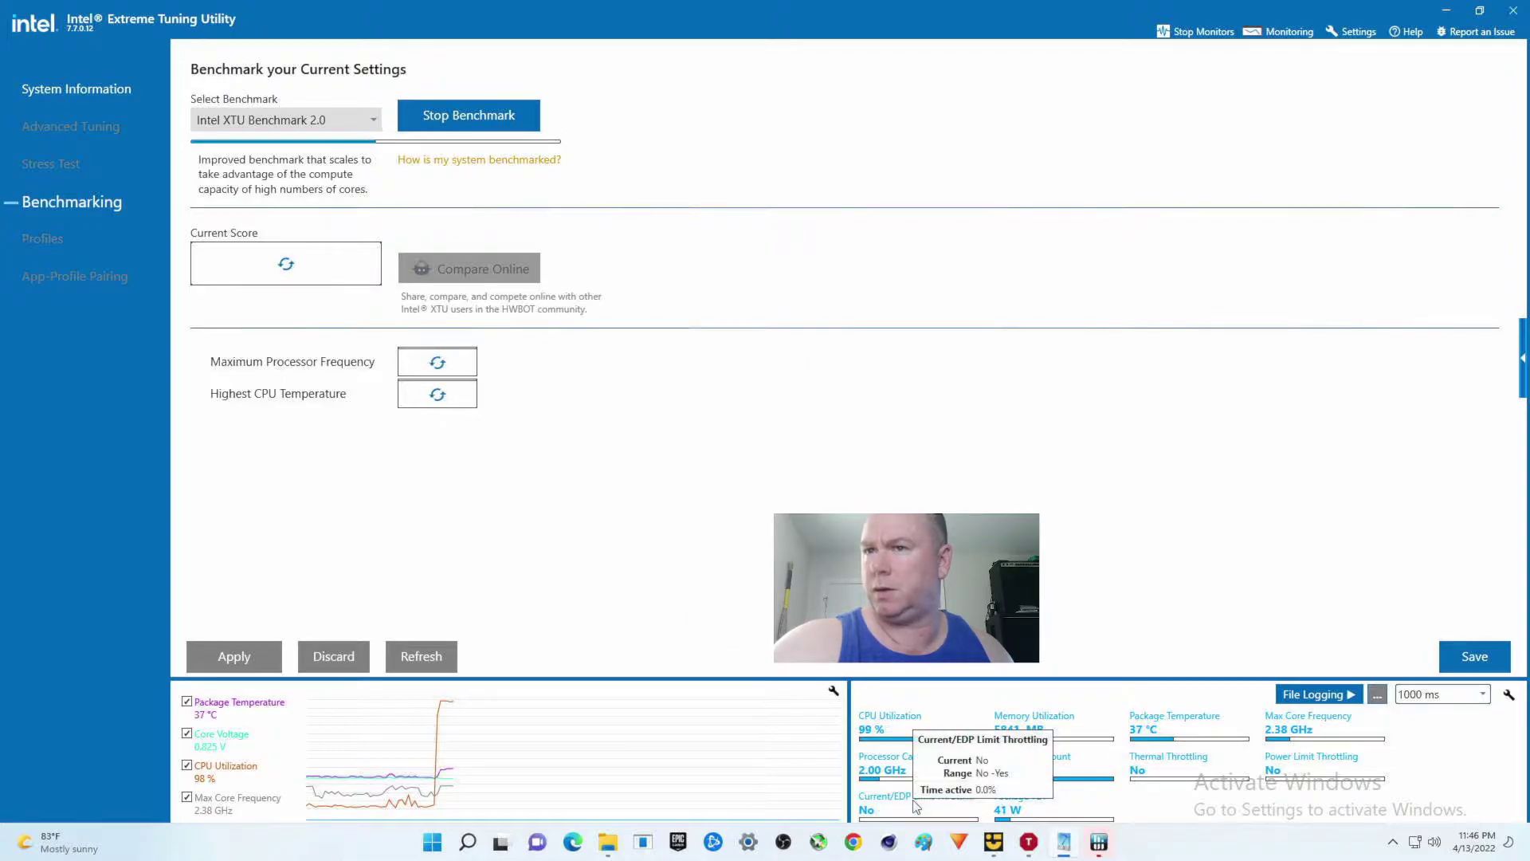
mouse_move(1165, 761)
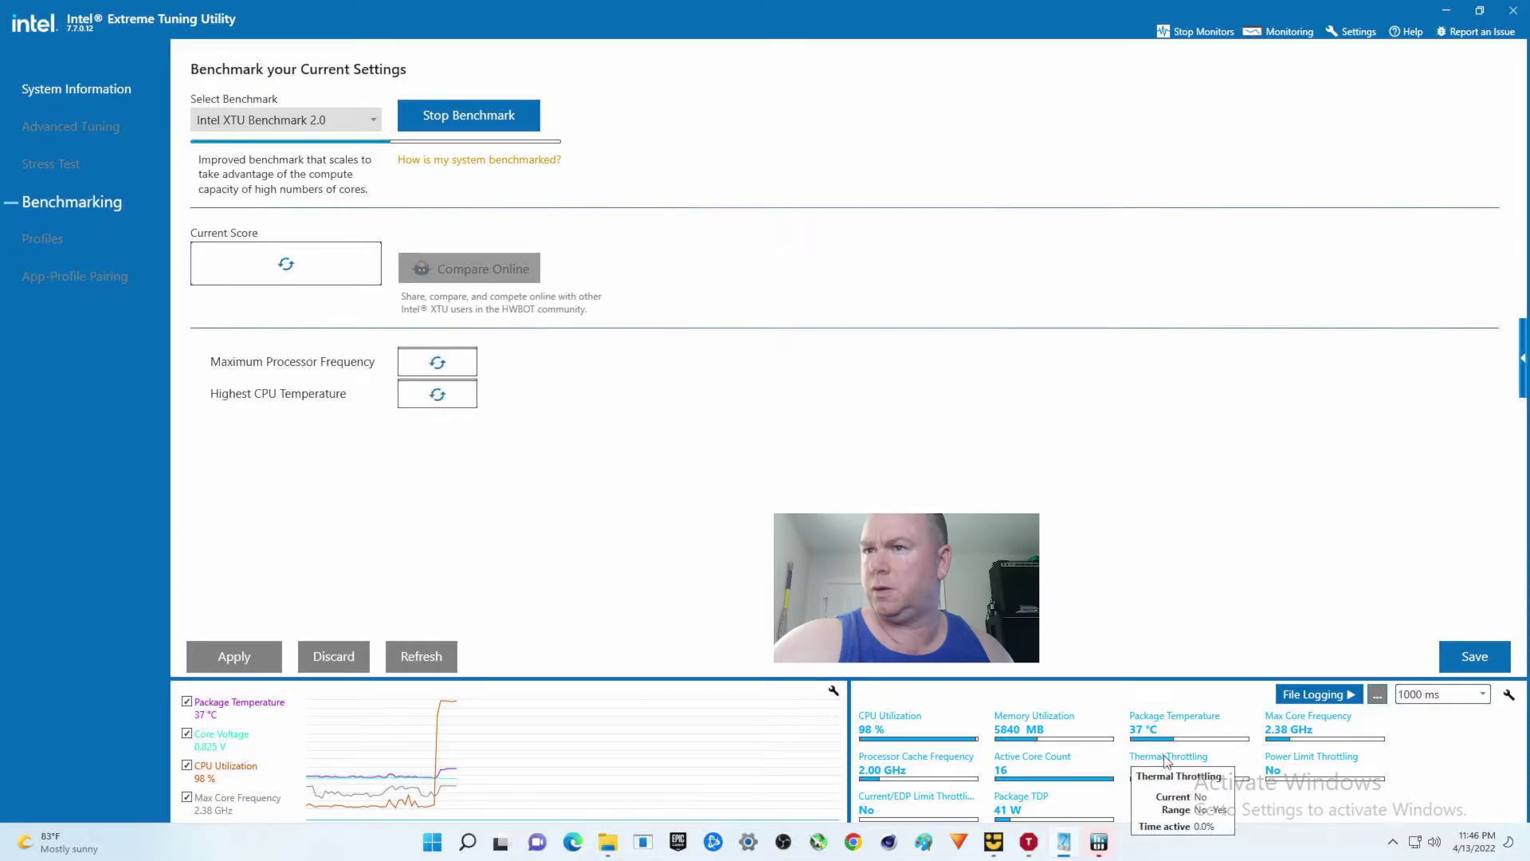
mouse_move(1284, 769)
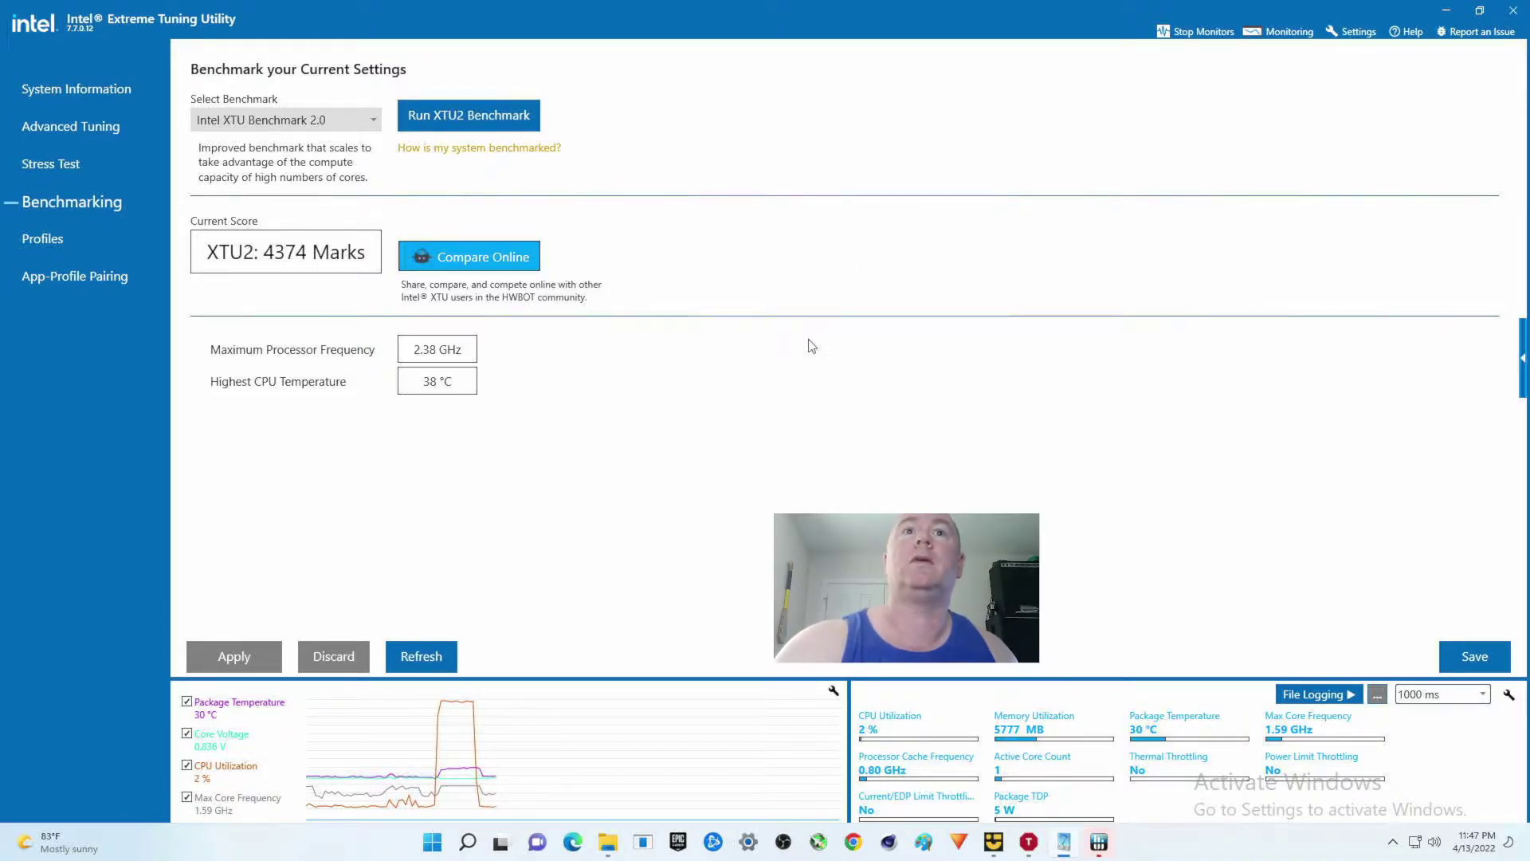
Clear the recorded data in the system graph settings, keeping the 4374-mark score
mouse_move(223, 715)
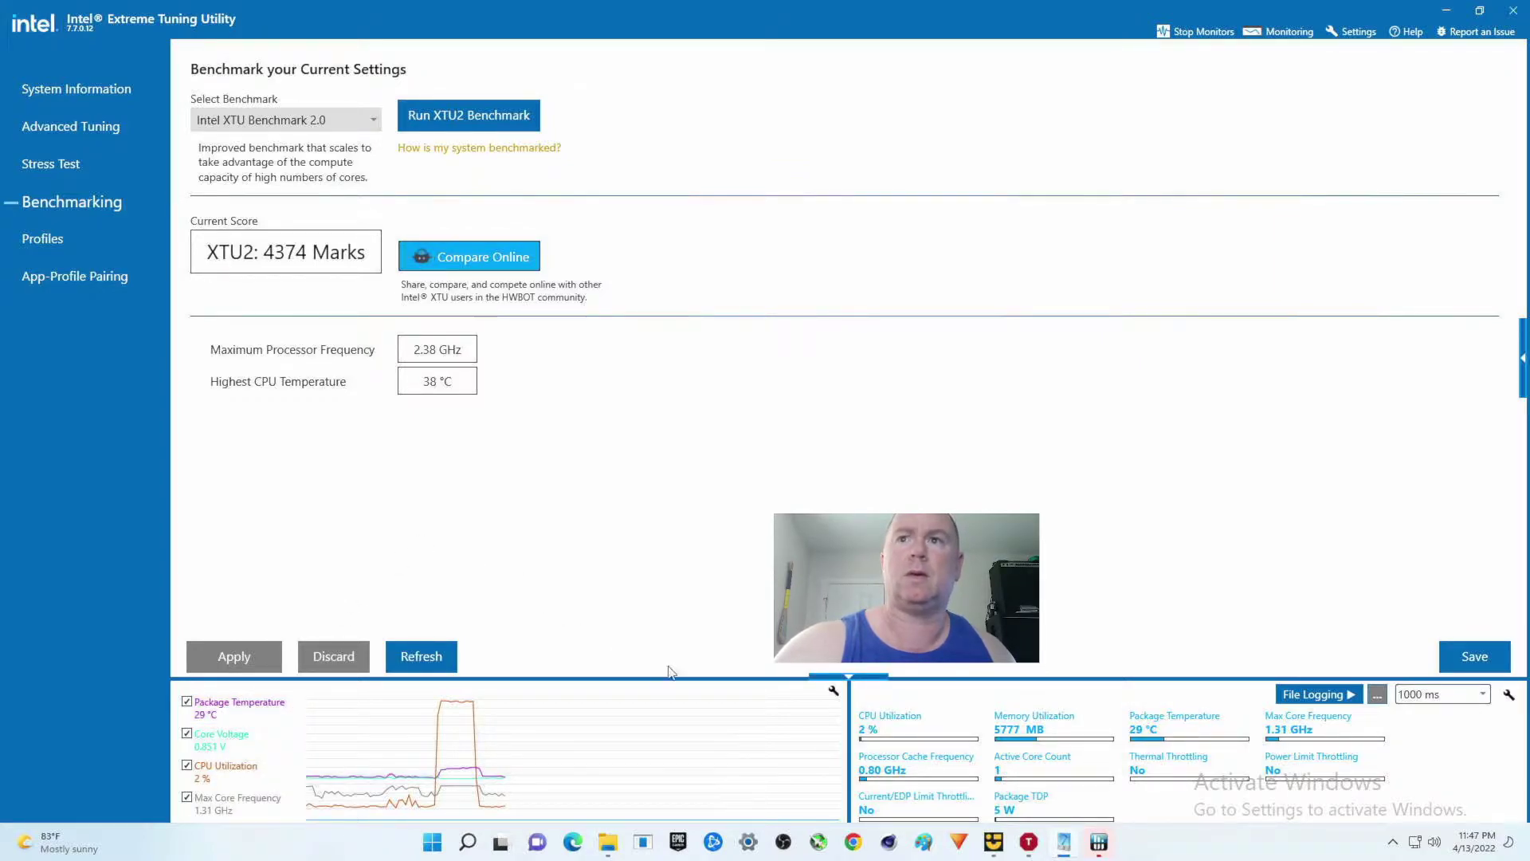
click(833, 691)
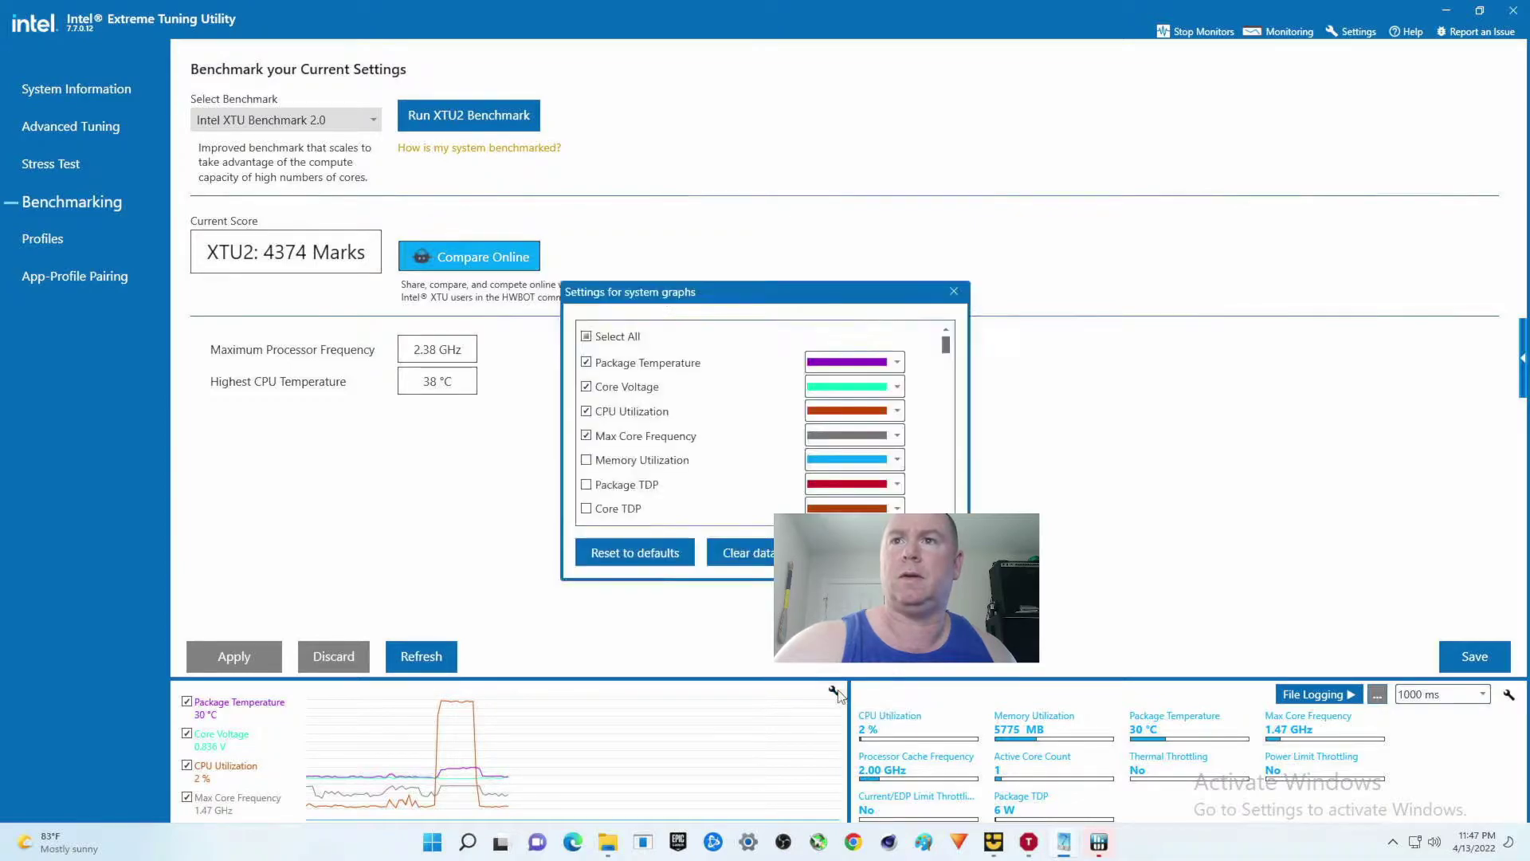
click(745, 559)
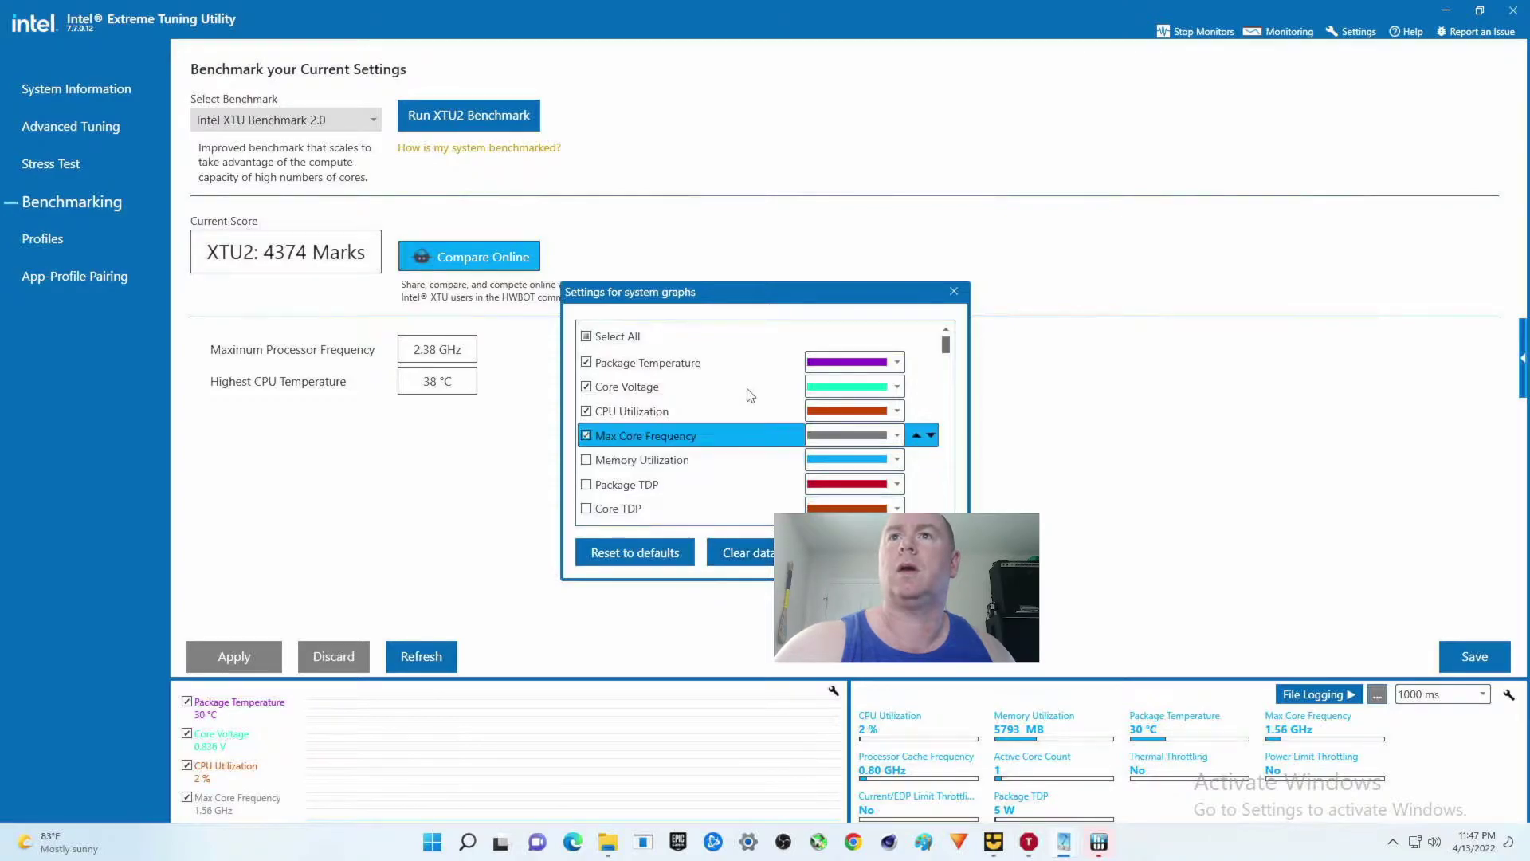
click(955, 290)
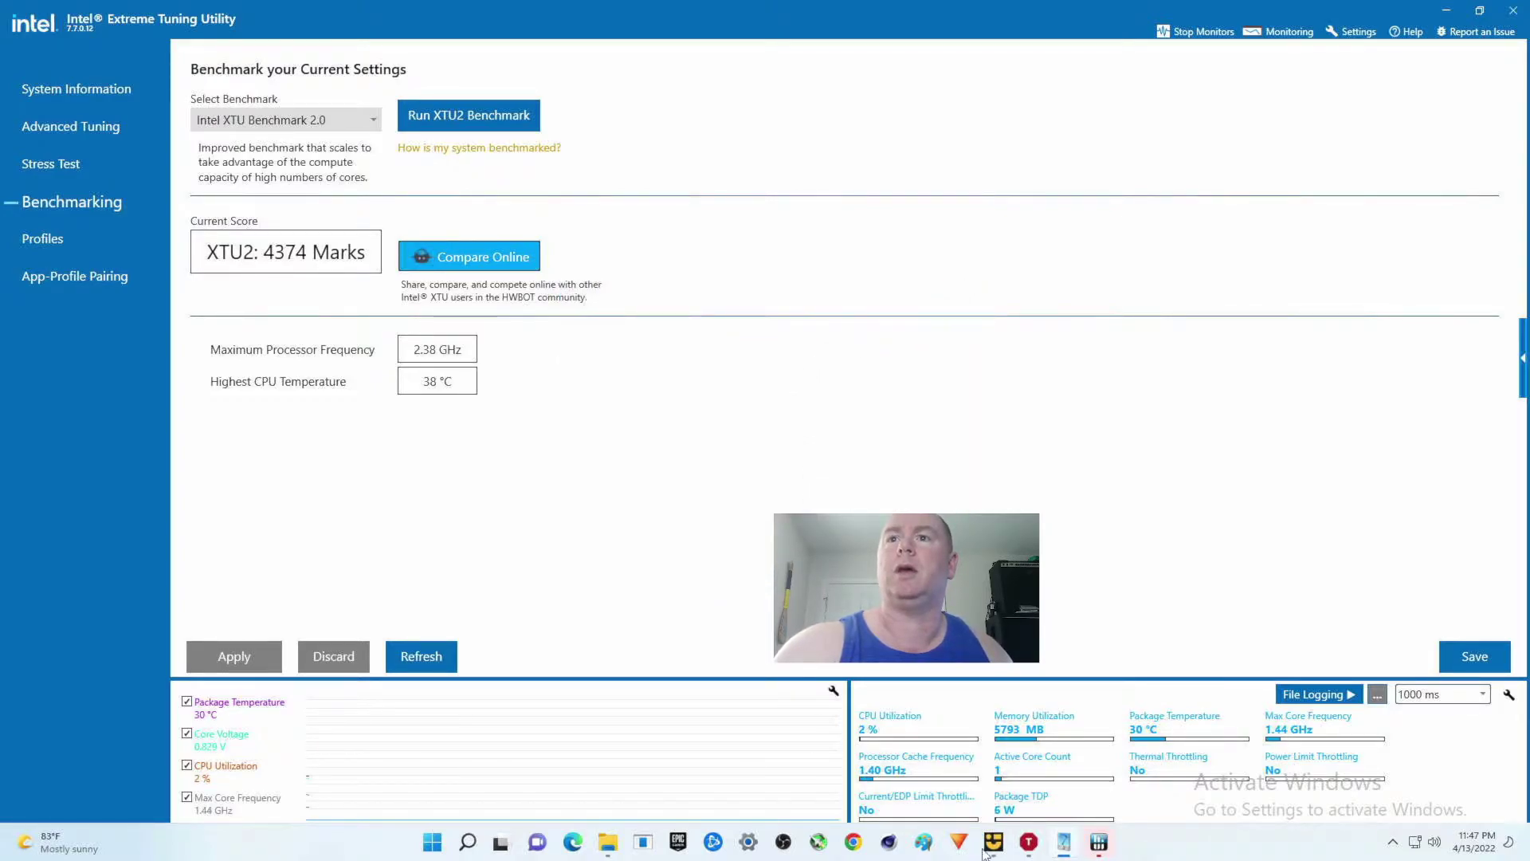
Start HWiNFO64 in sensors-only mode, dismiss its update notice, then return to XTU
click(1098, 841)
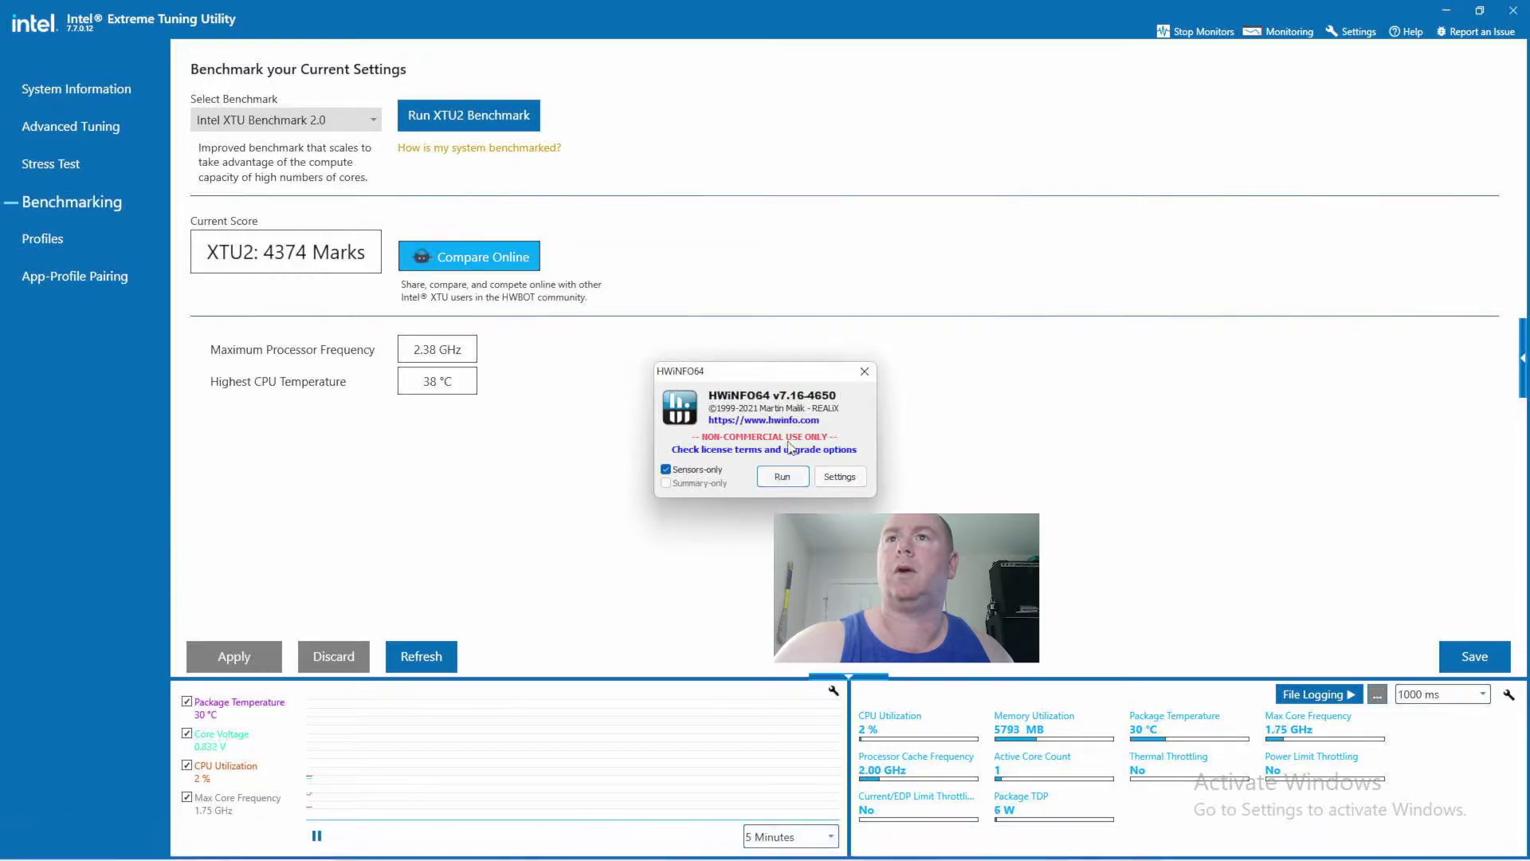
click(794, 477)
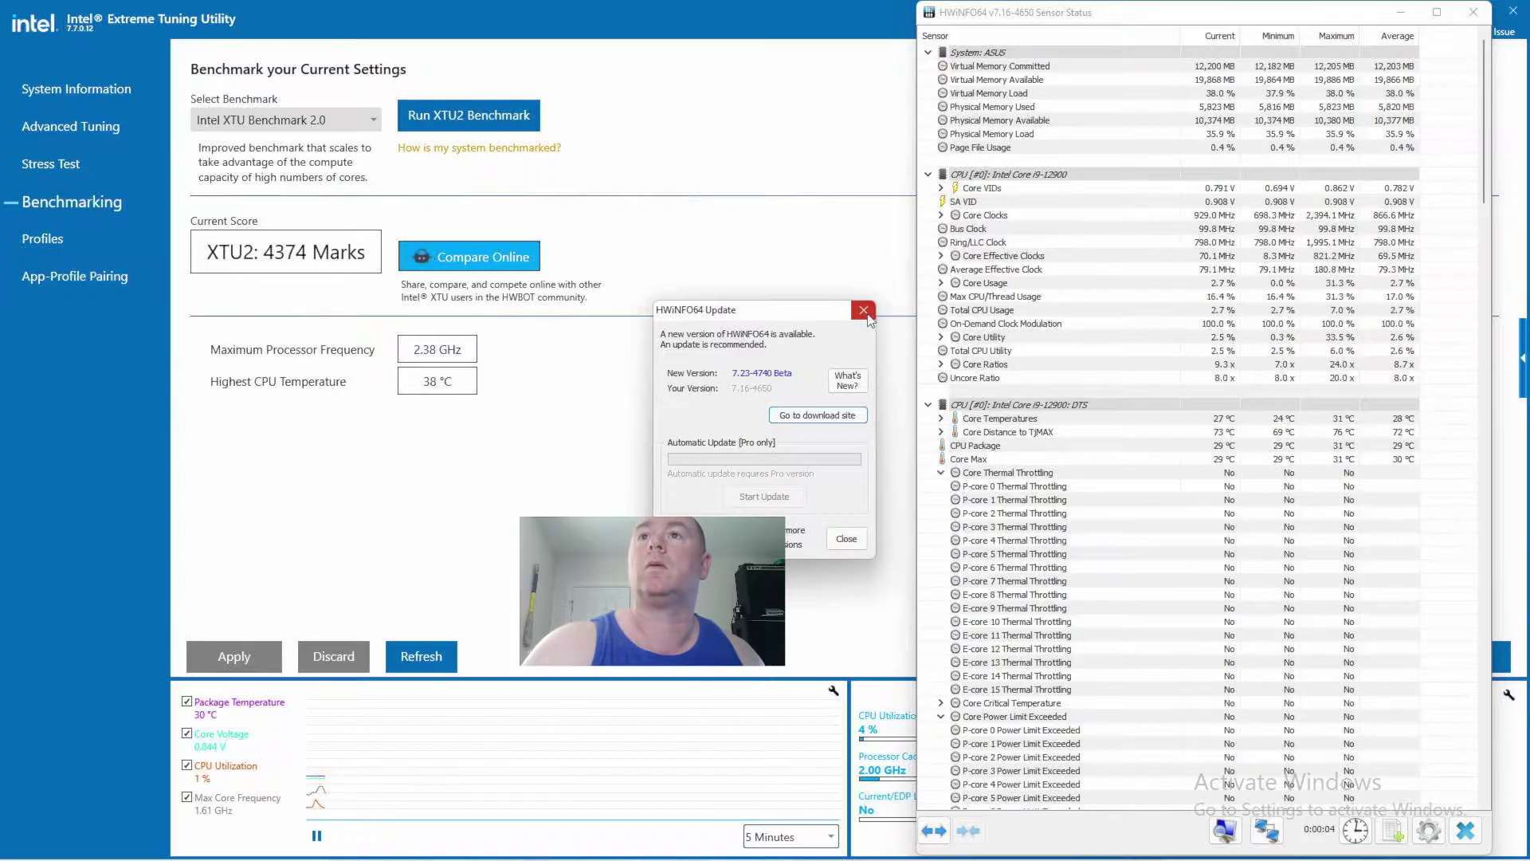
click(865, 312)
scroll(1025, 322, down, 3)
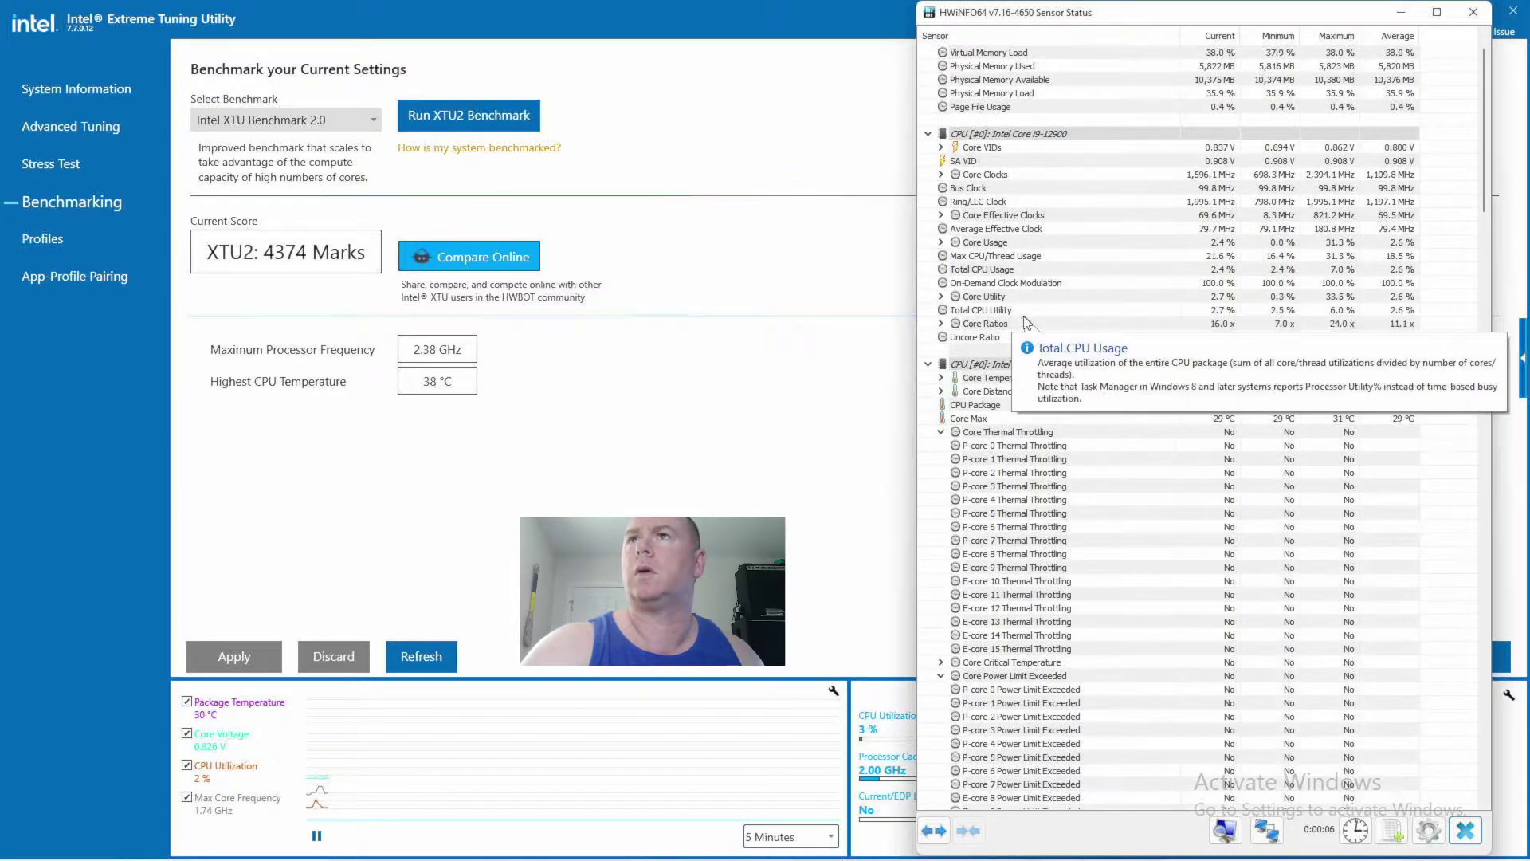
scroll(1028, 322, down, 1)
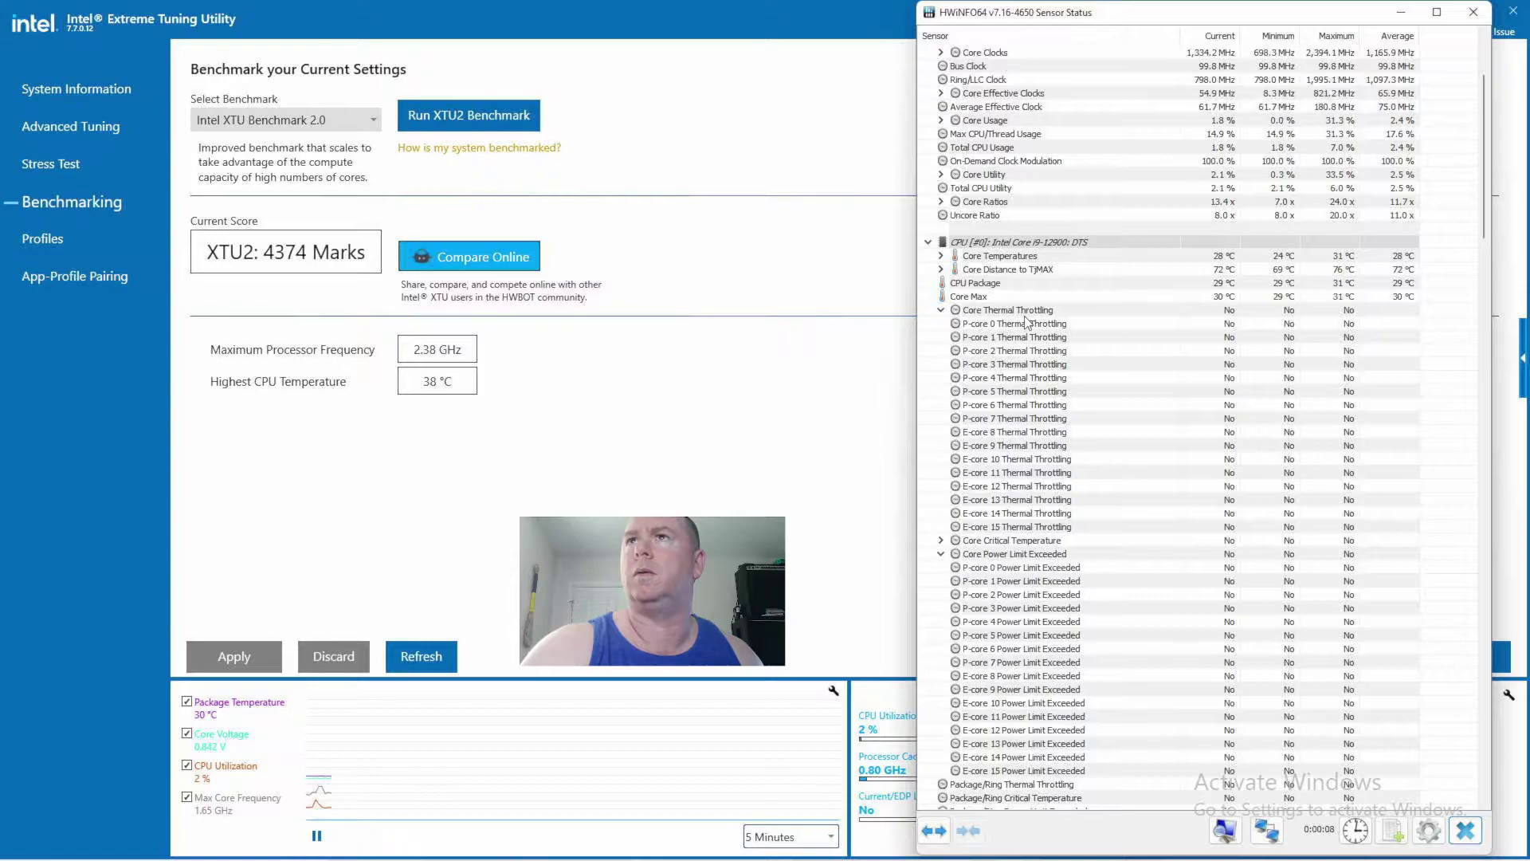
scroll(1028, 322, up, 1)
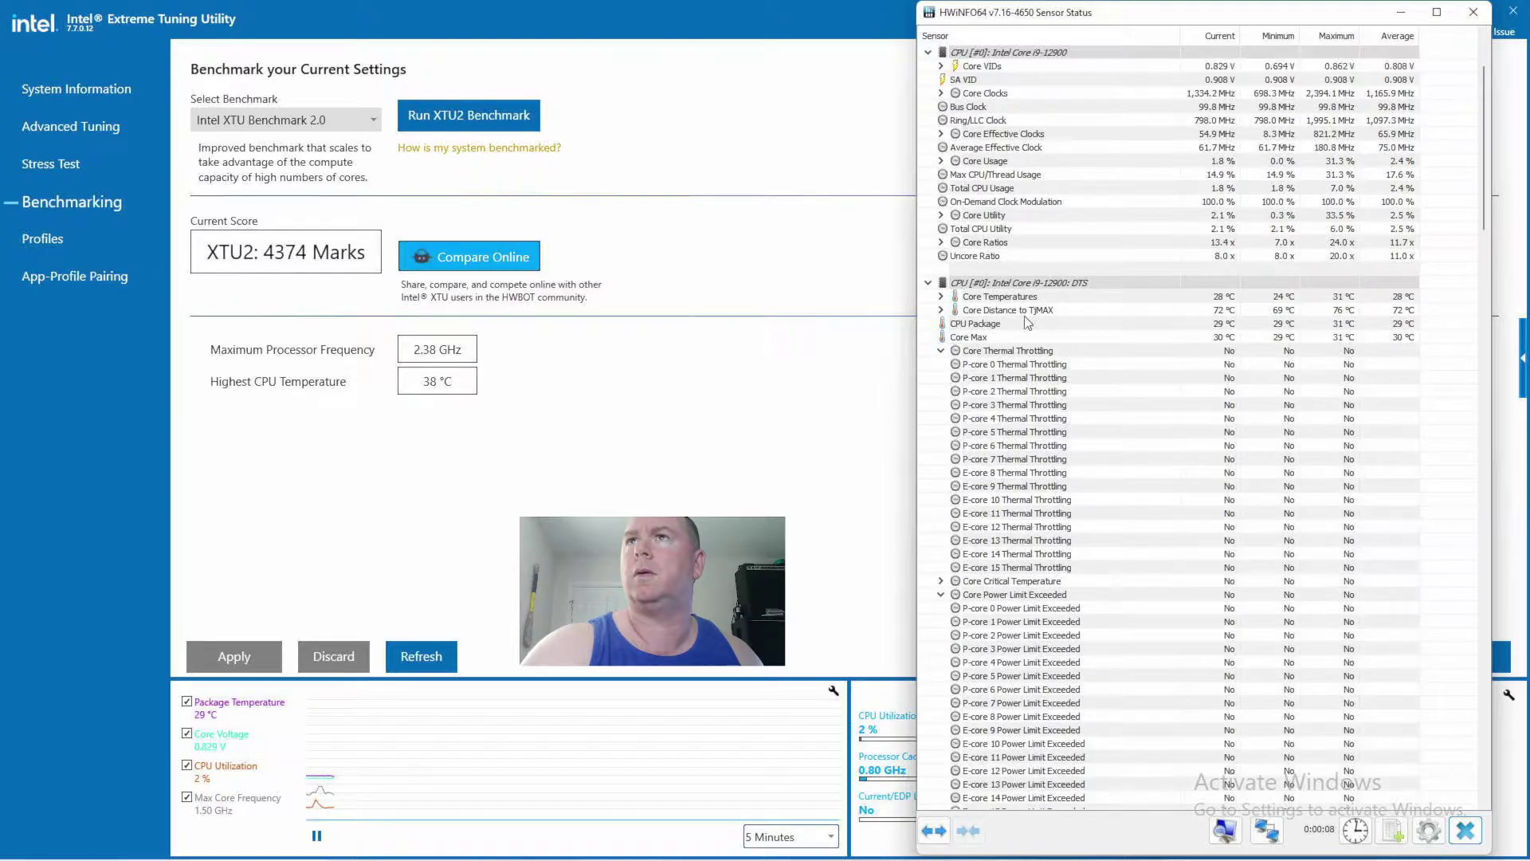
click(588, 440)
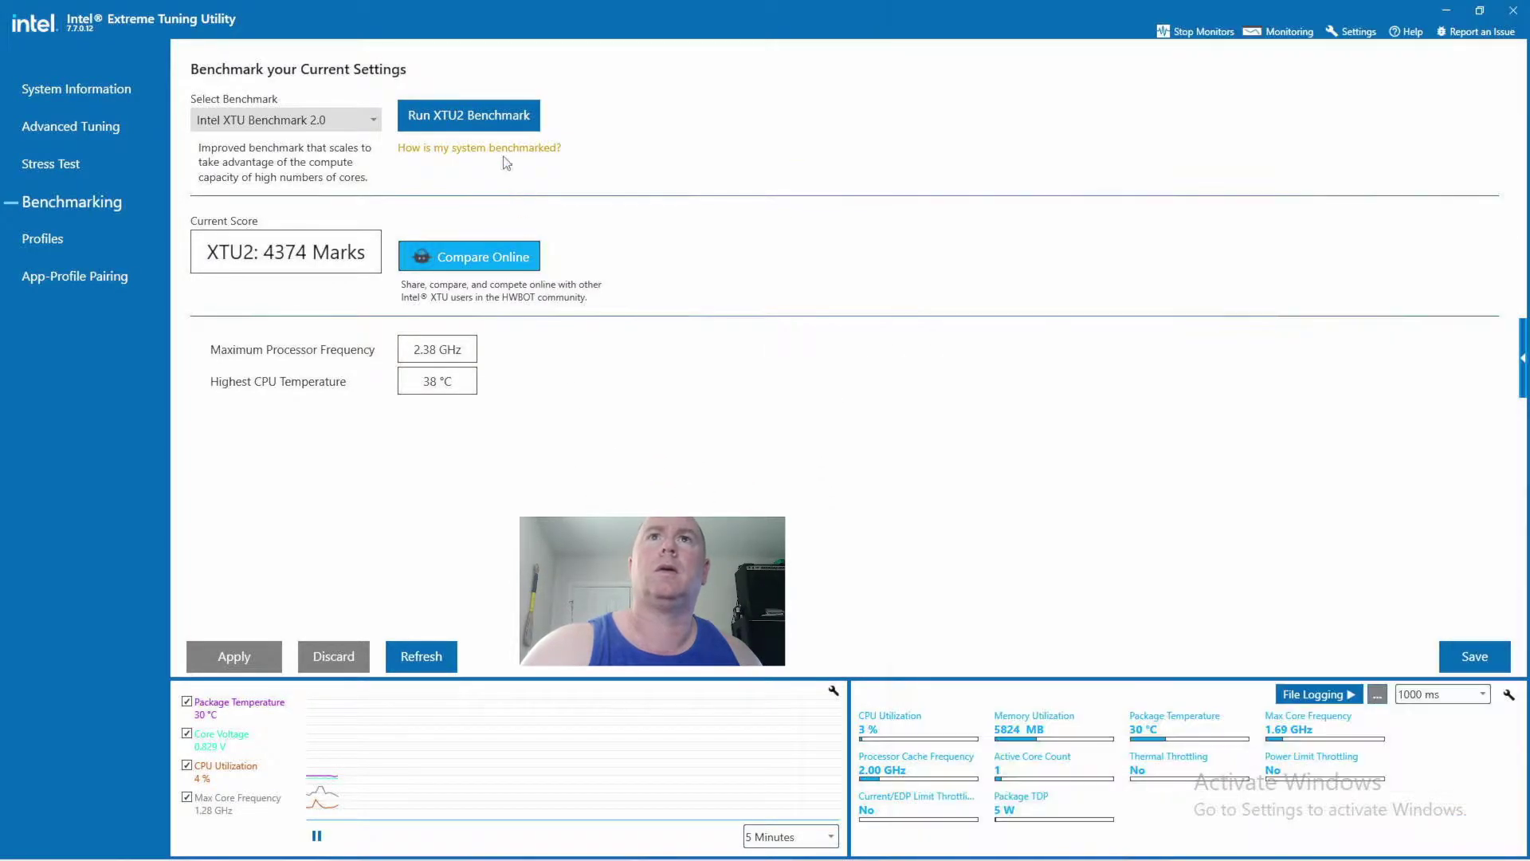
Run XTU2 again with HWiNFO64 sensors in front, scoring 4328 marks at 40 °C peak
click(491, 118)
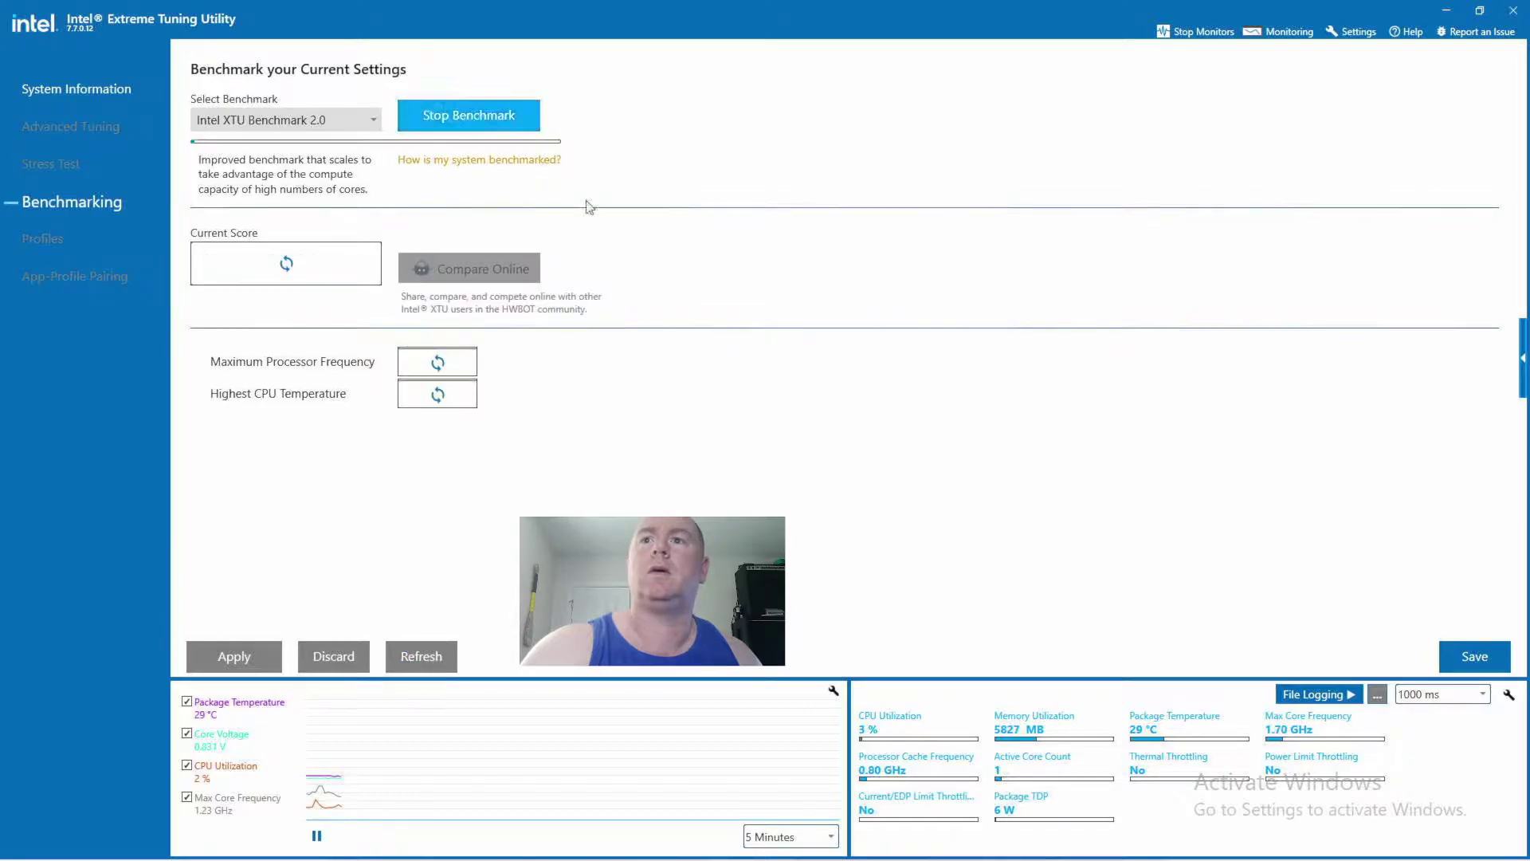
click(1098, 845)
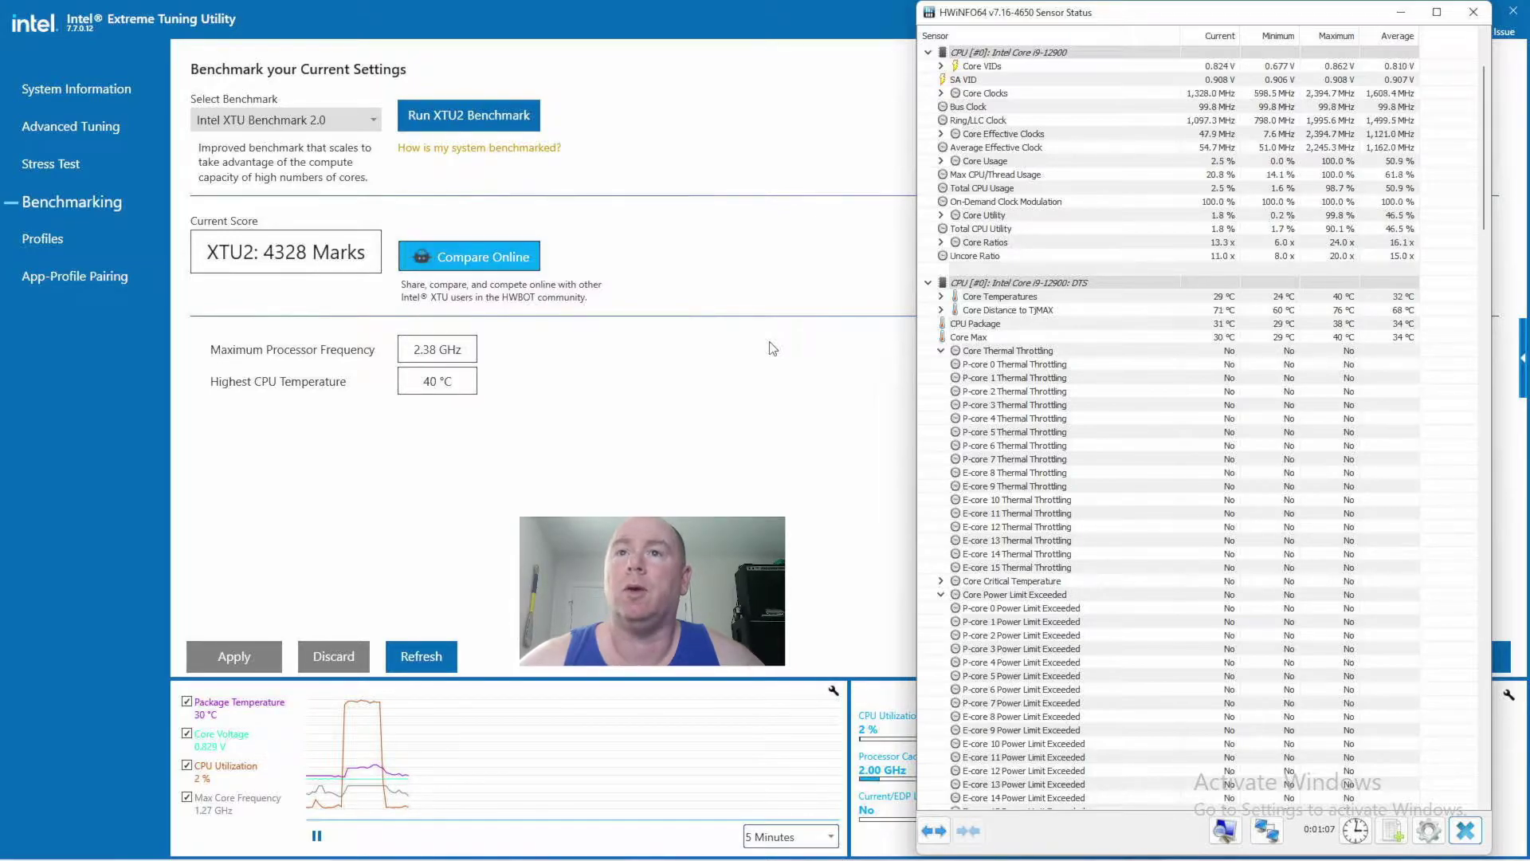
Close Intel XTU and reveal the hidden system tray icons
click(740, 42)
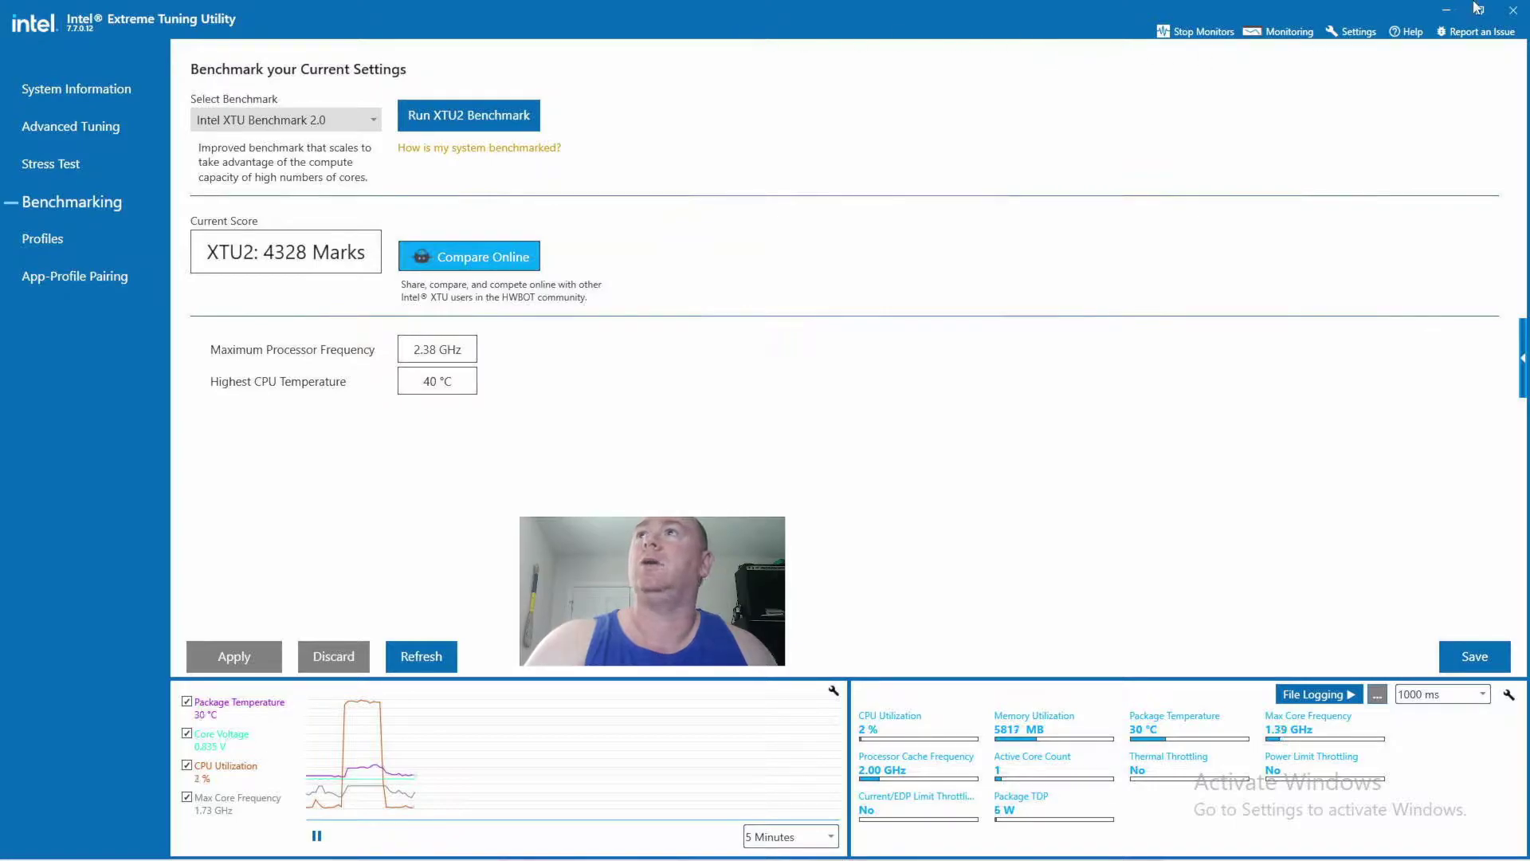
click(1513, 10)
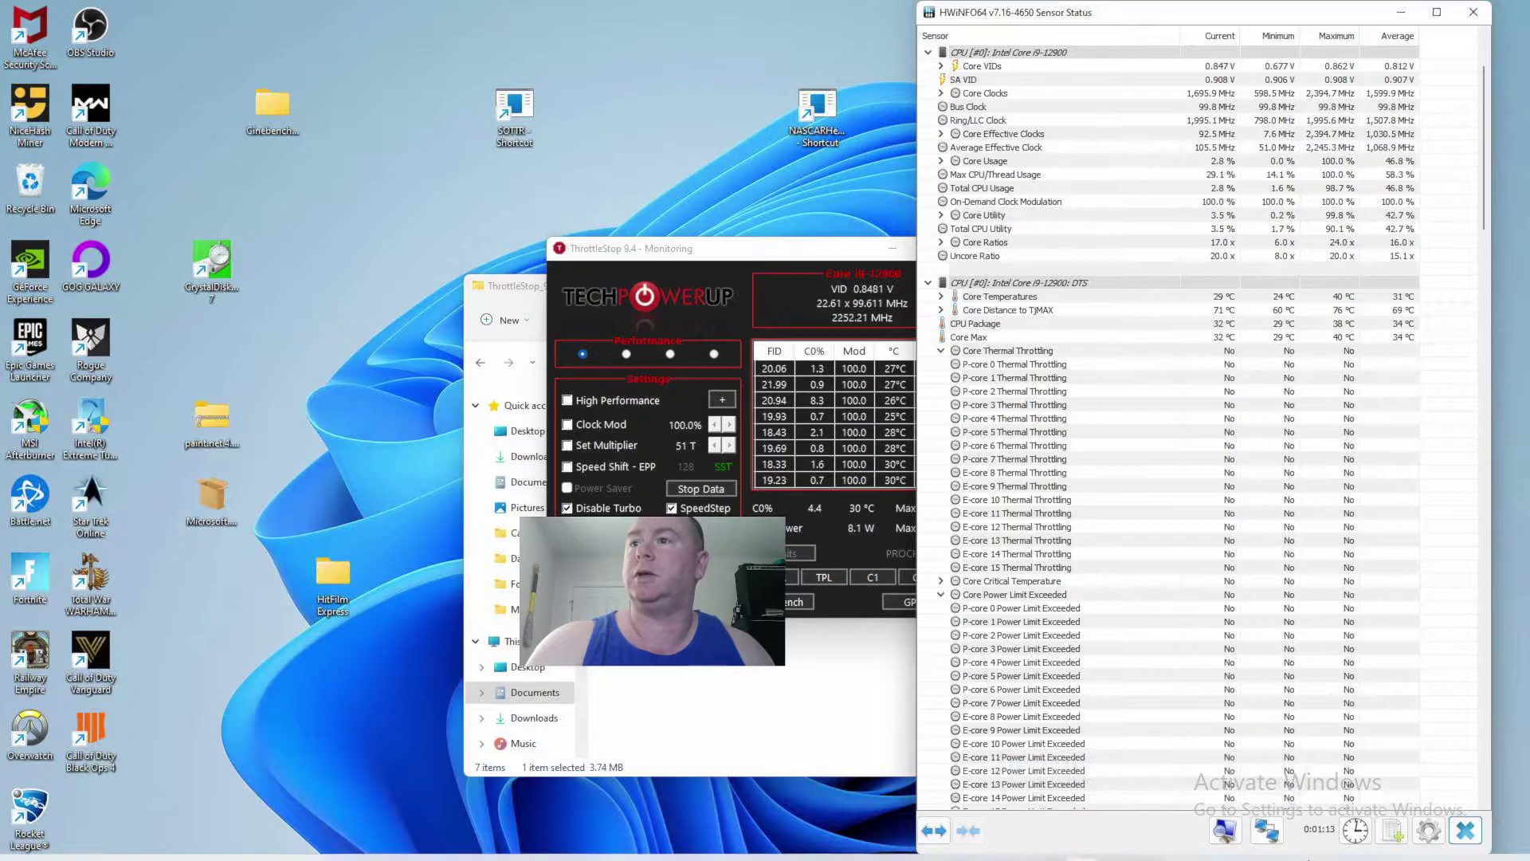
mouse_move(1365, 851)
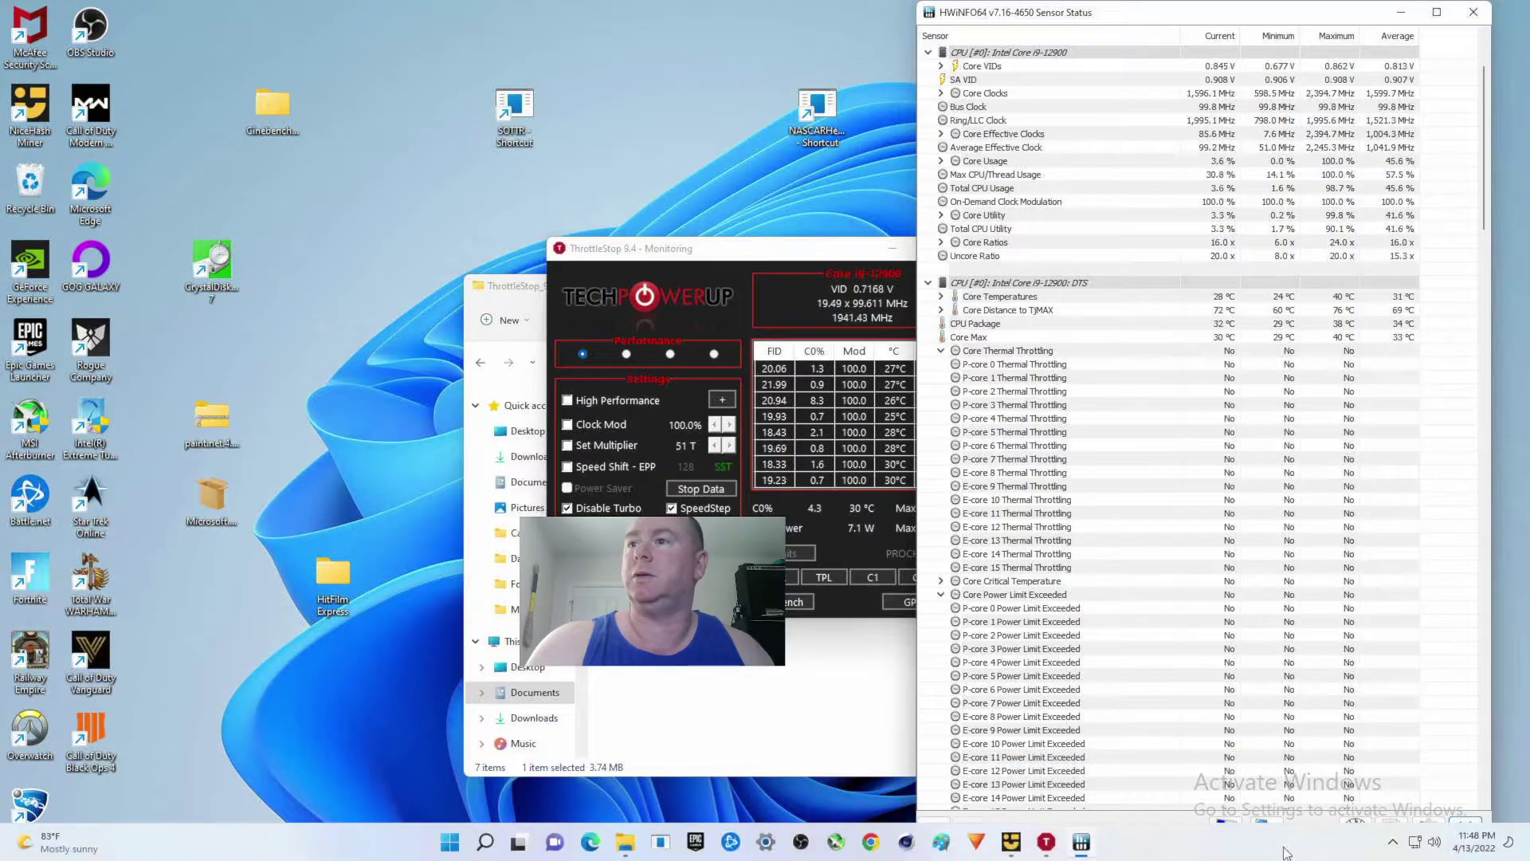
click(1391, 842)
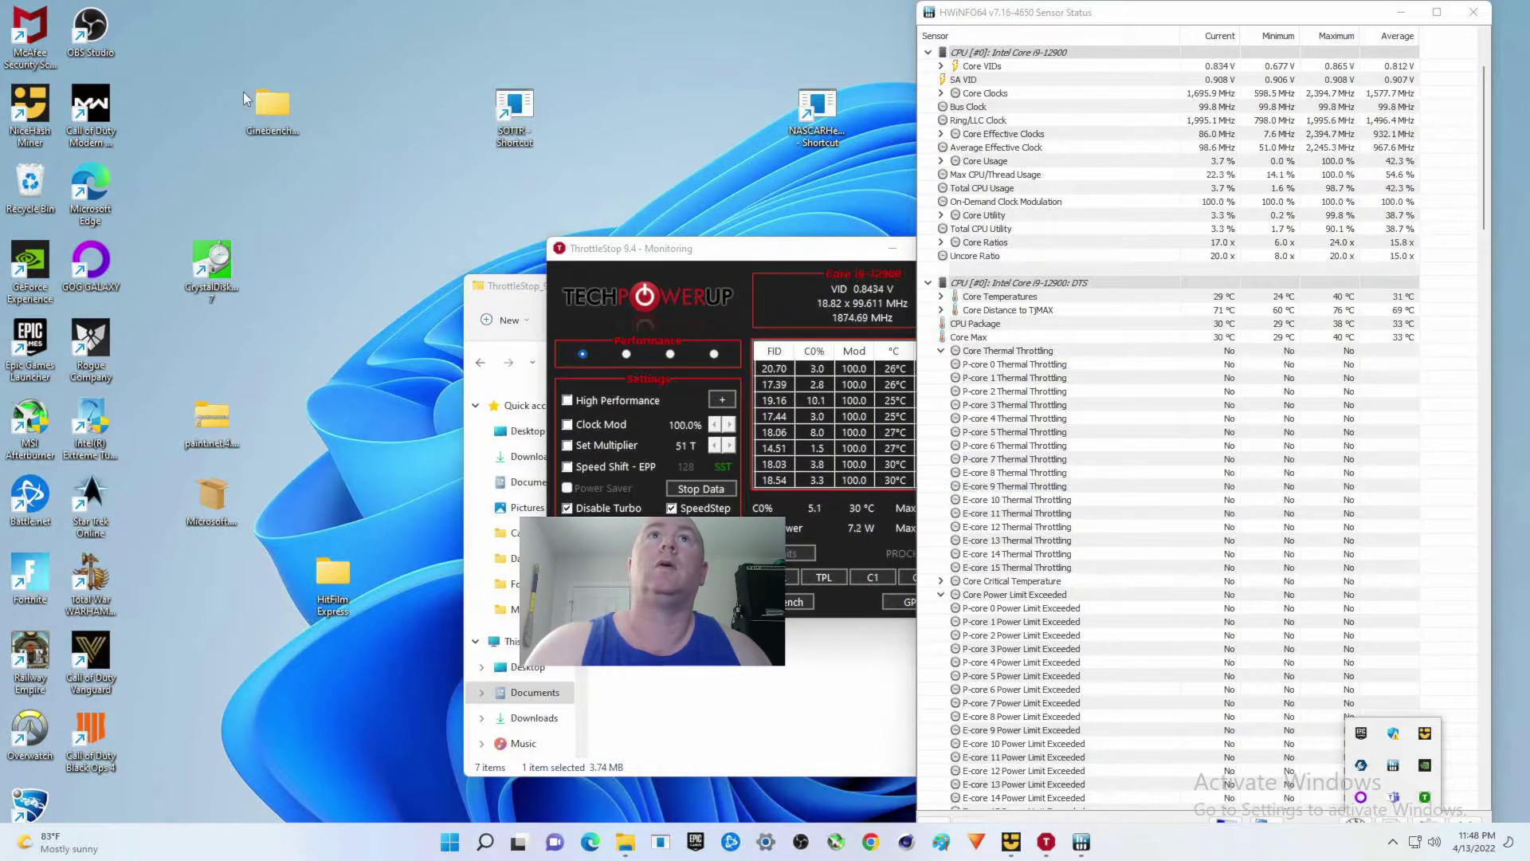
Open the CinebenchR20 desktop folder, try launching Cinebench, then minimise the folder window
double_click(267, 108)
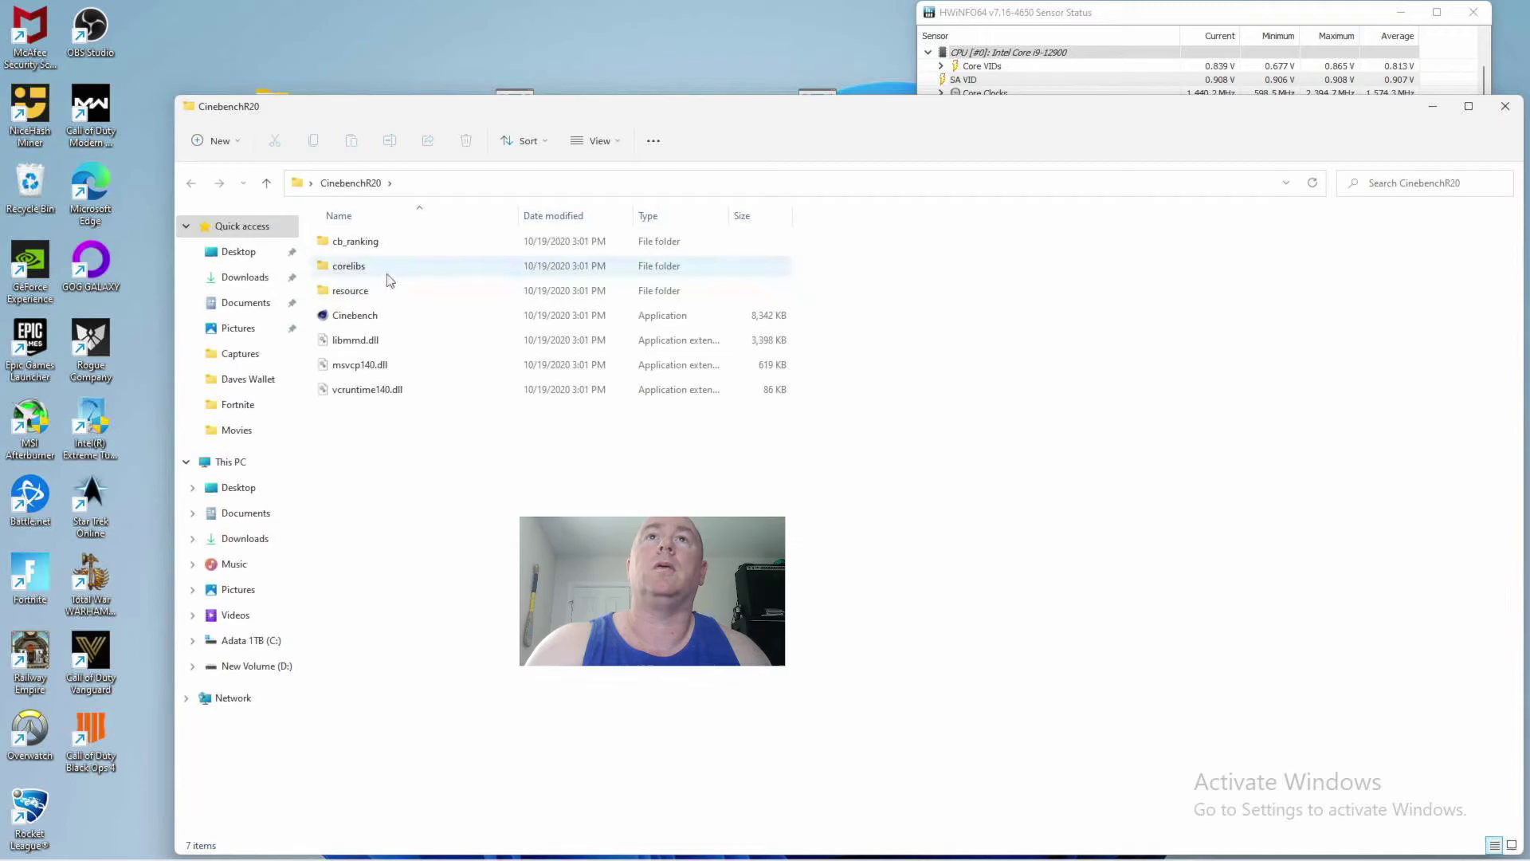
double_click(391, 316)
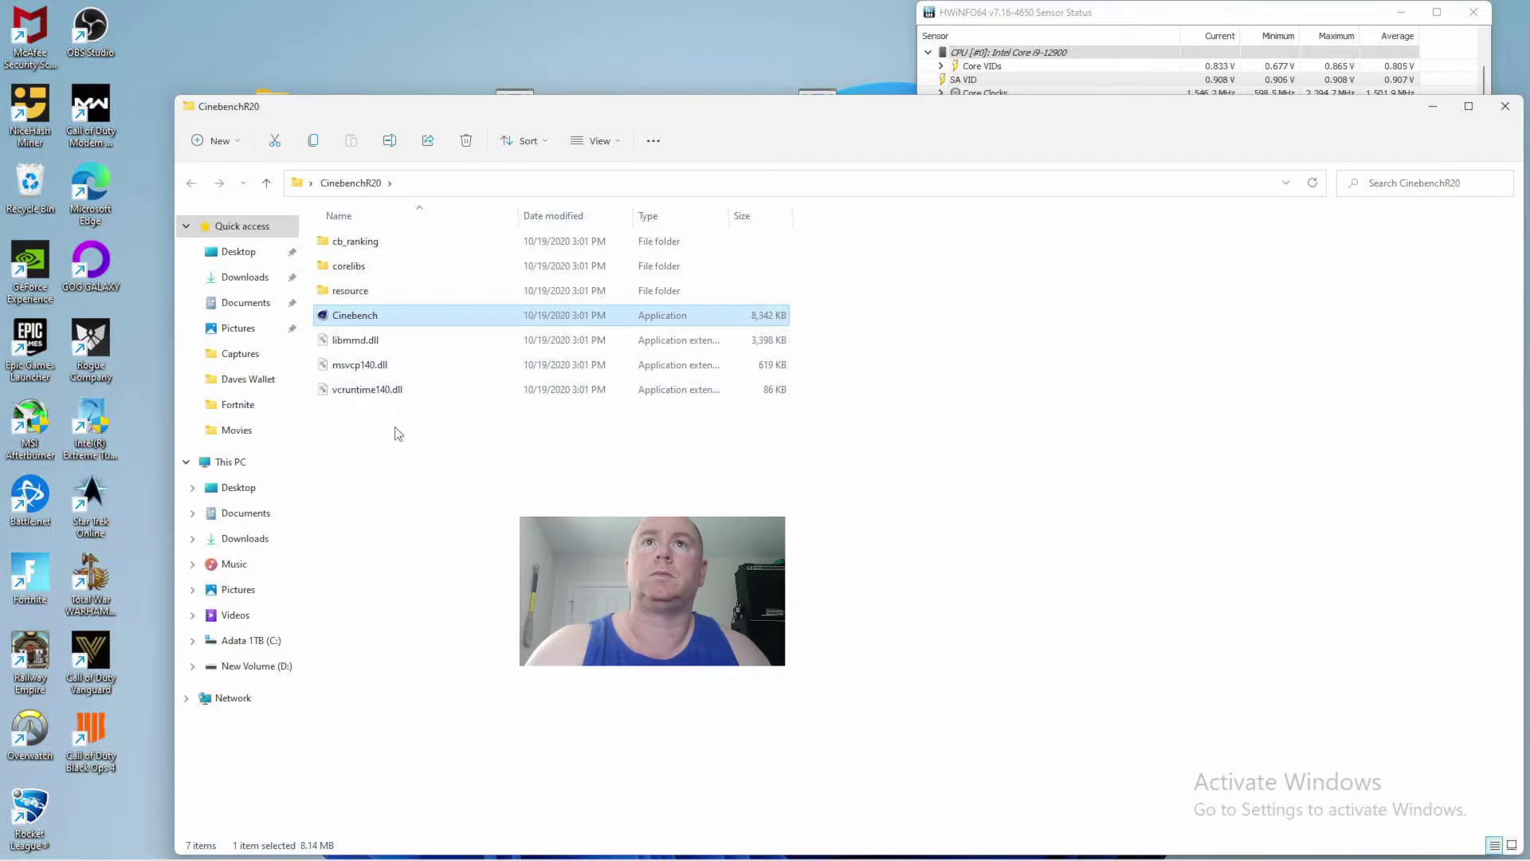
key(Return)
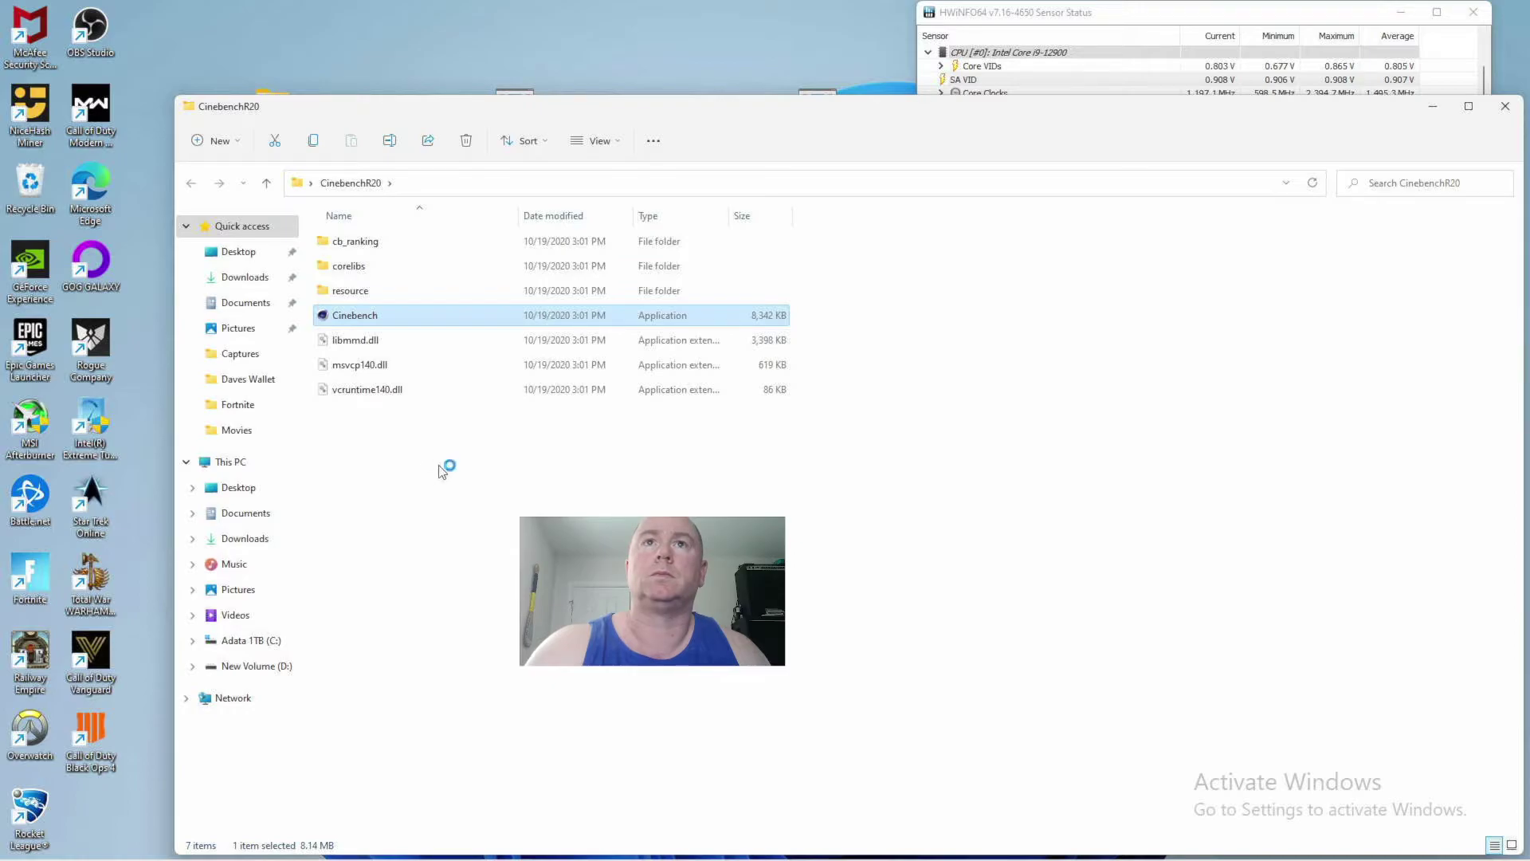
click(1434, 108)
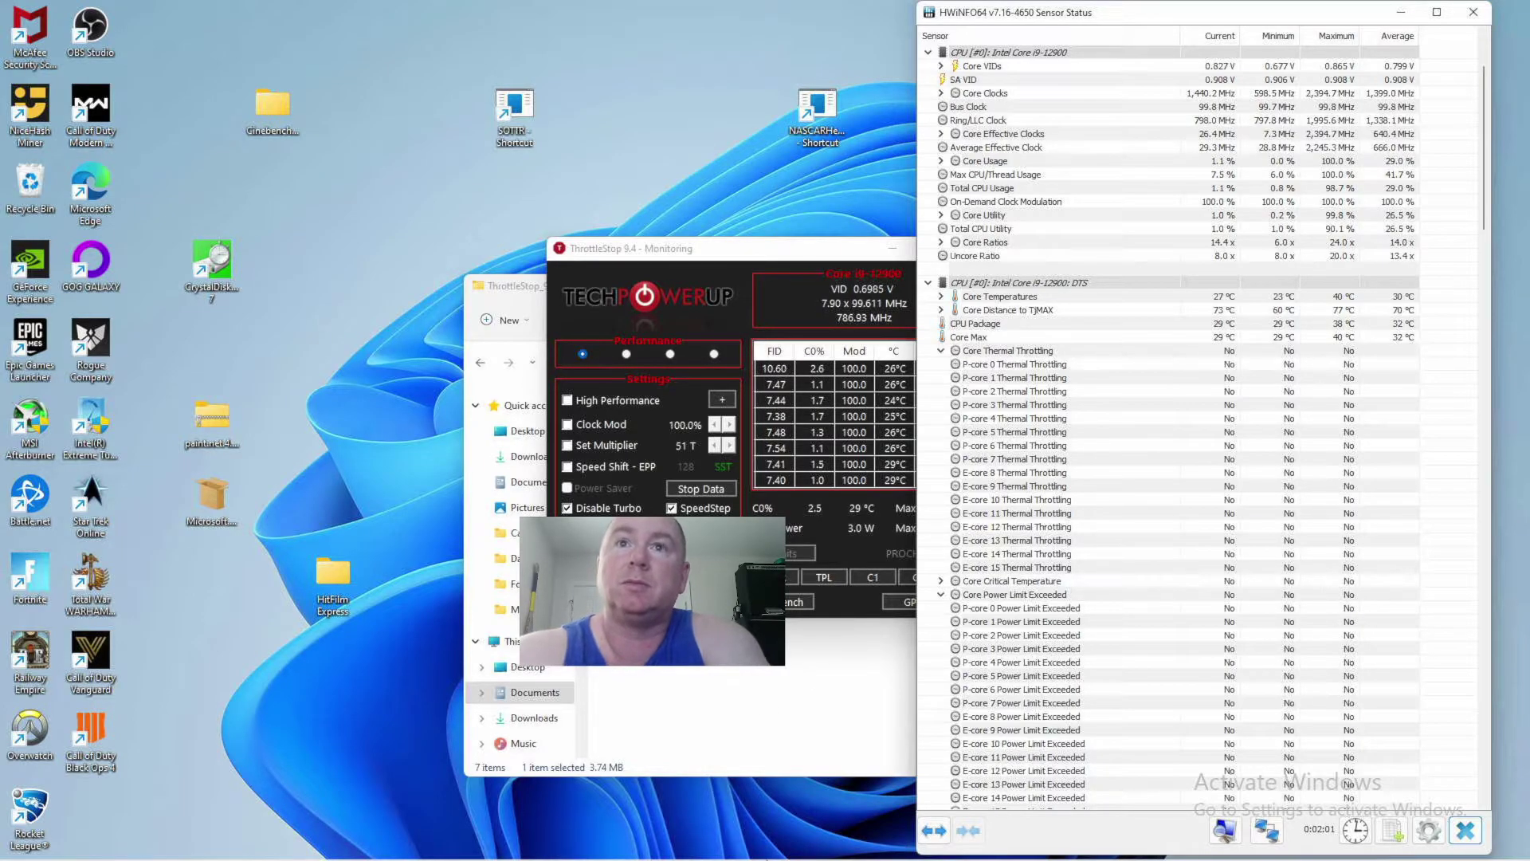
Restore the CinebenchR20 folder window and open Cinebench from its context menu
mouse_move(797, 857)
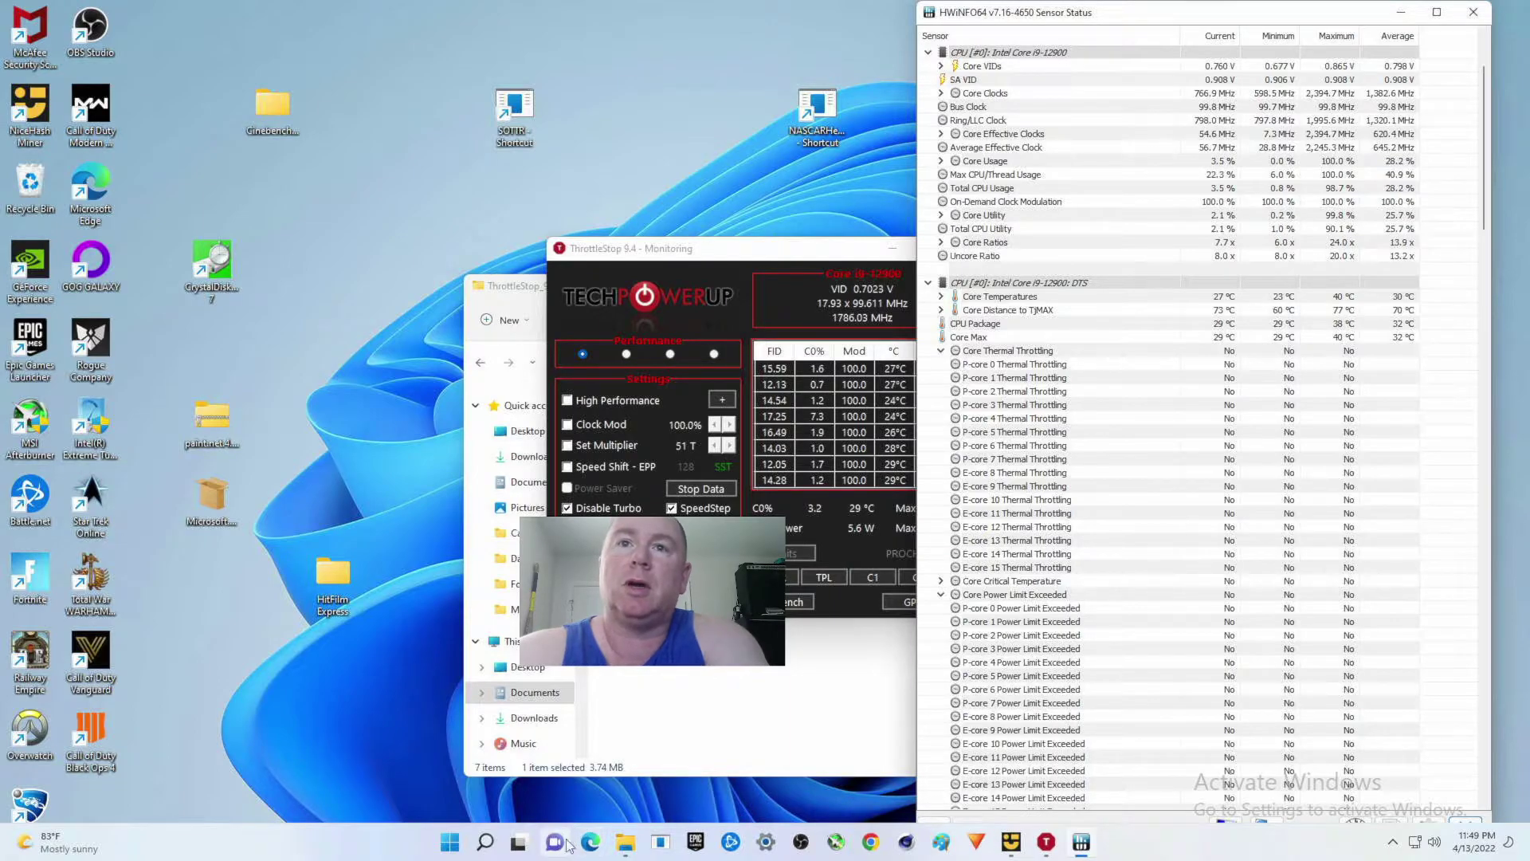
mouse_move(626, 841)
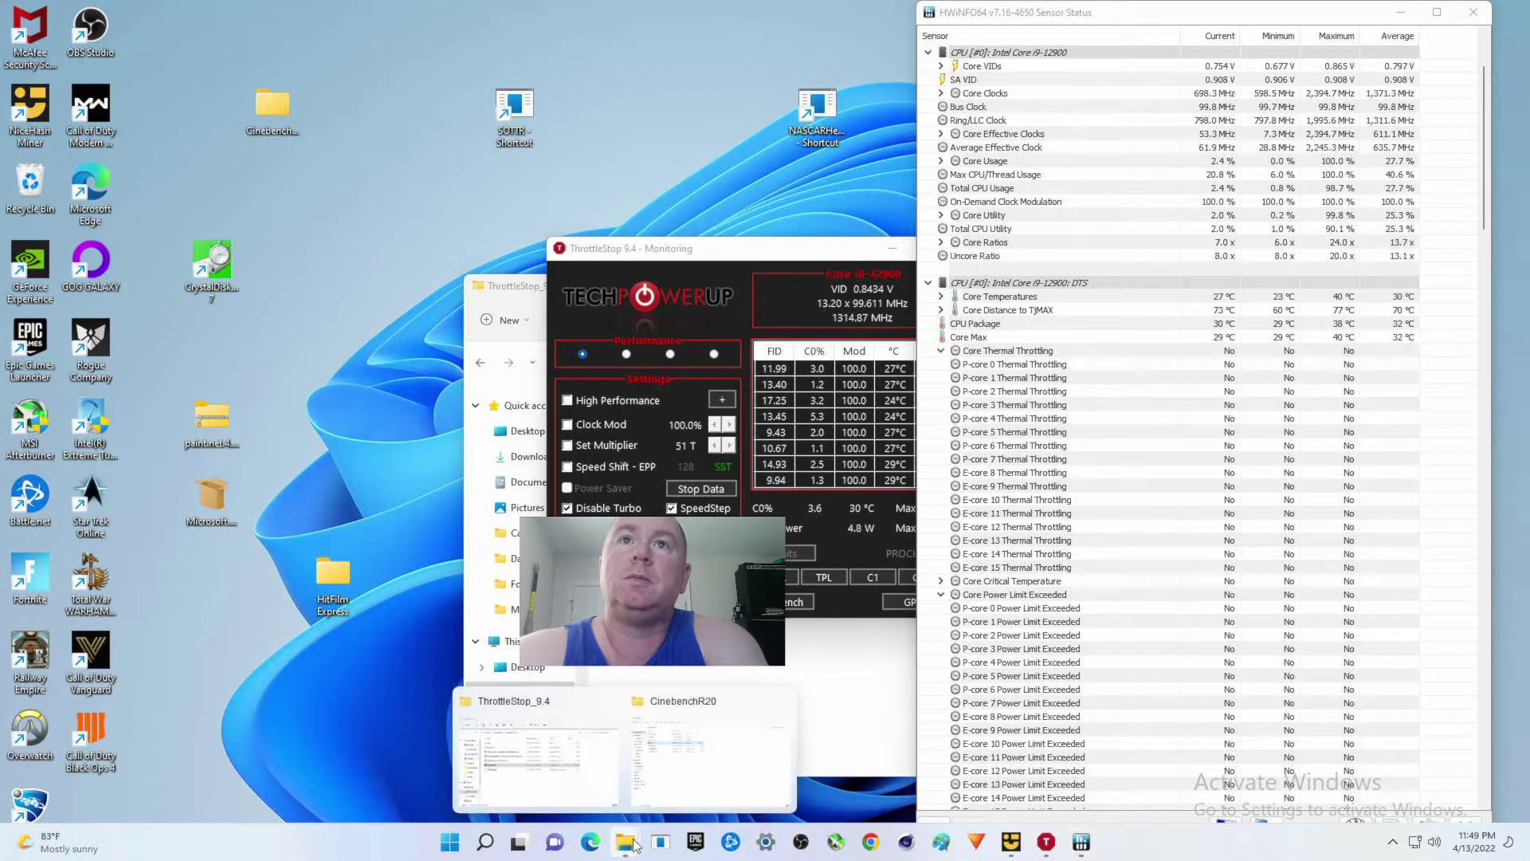
click(683, 777)
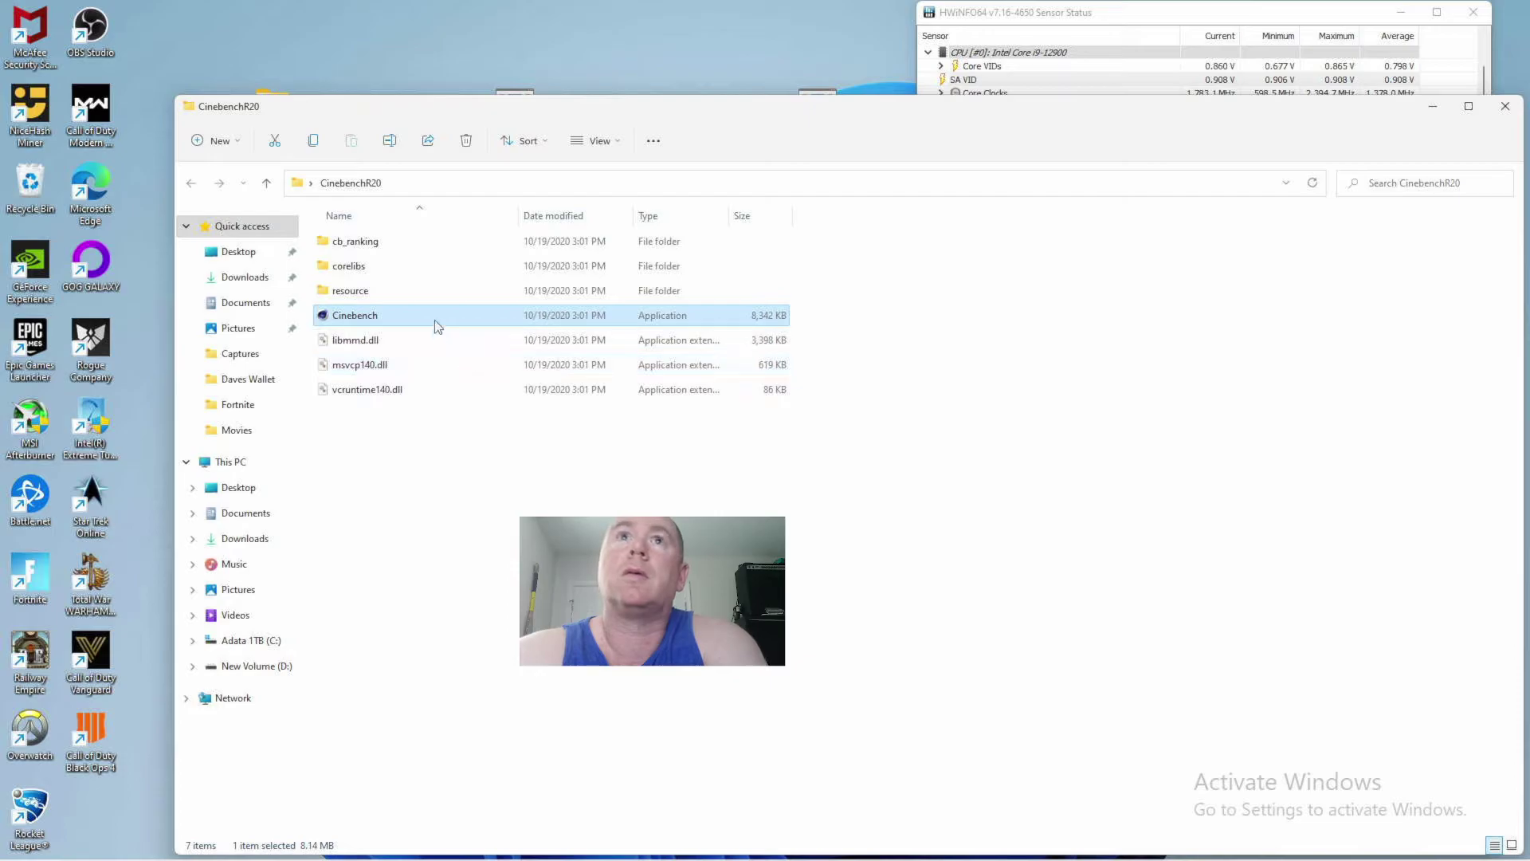
right_click(375, 317)
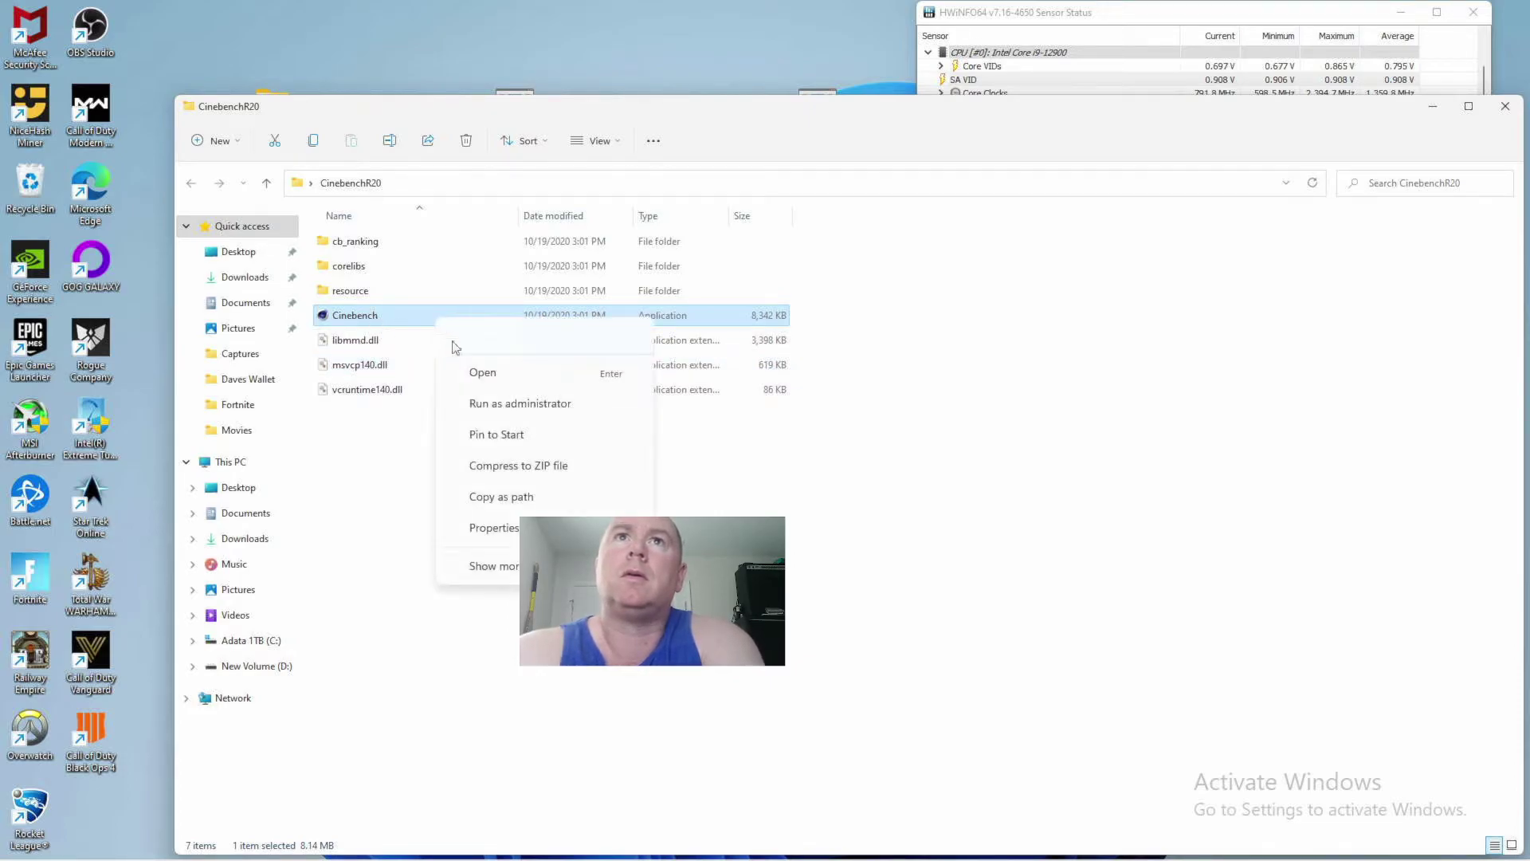
click(496, 372)
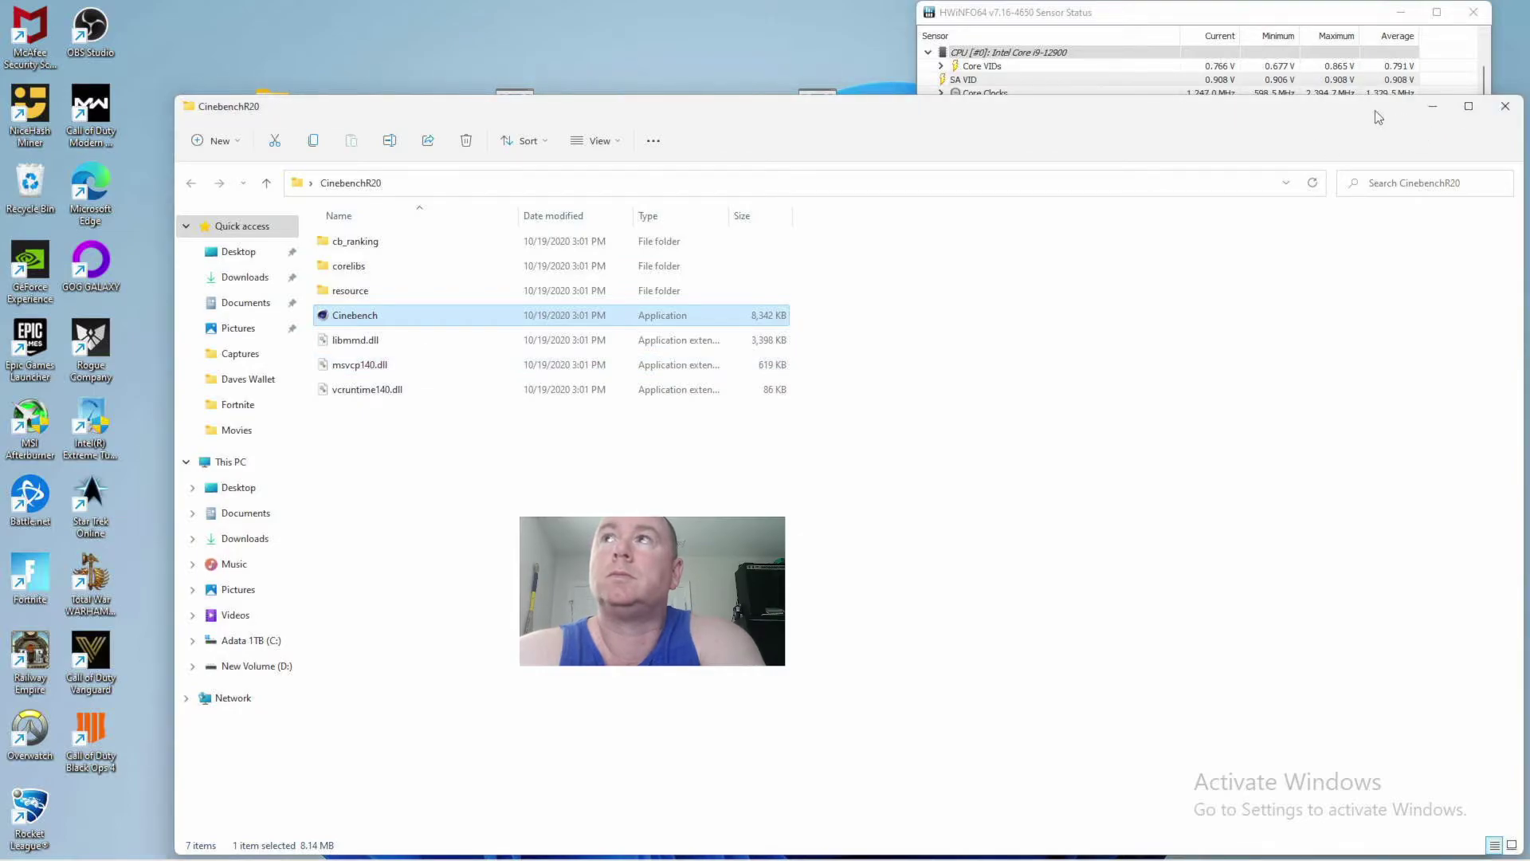
Reposition the folder window and run Cinebench as administrator
drag(1376, 111, 1308, 118)
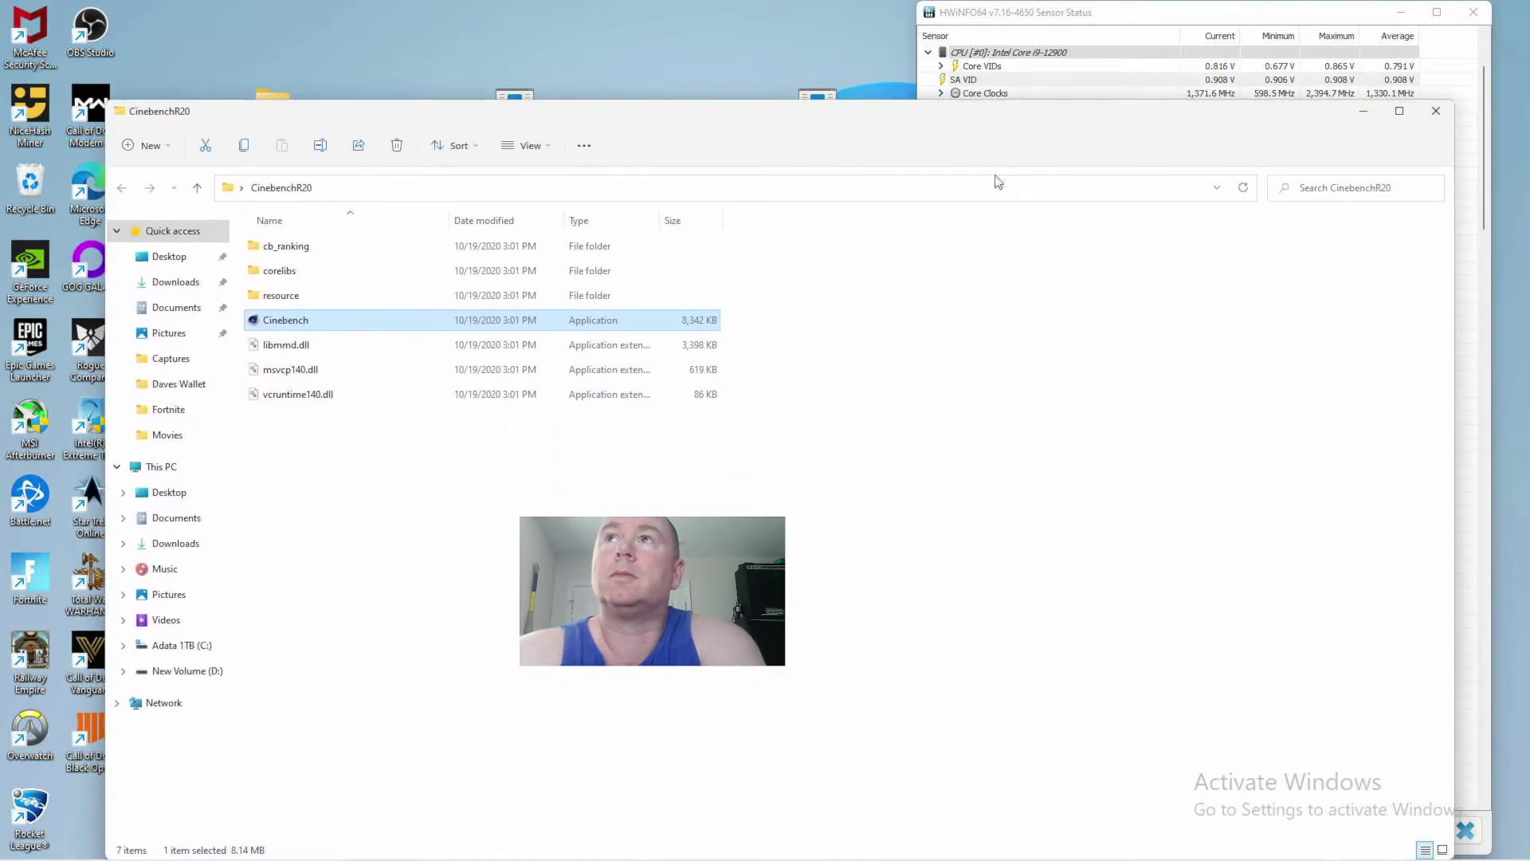
right_click(360, 322)
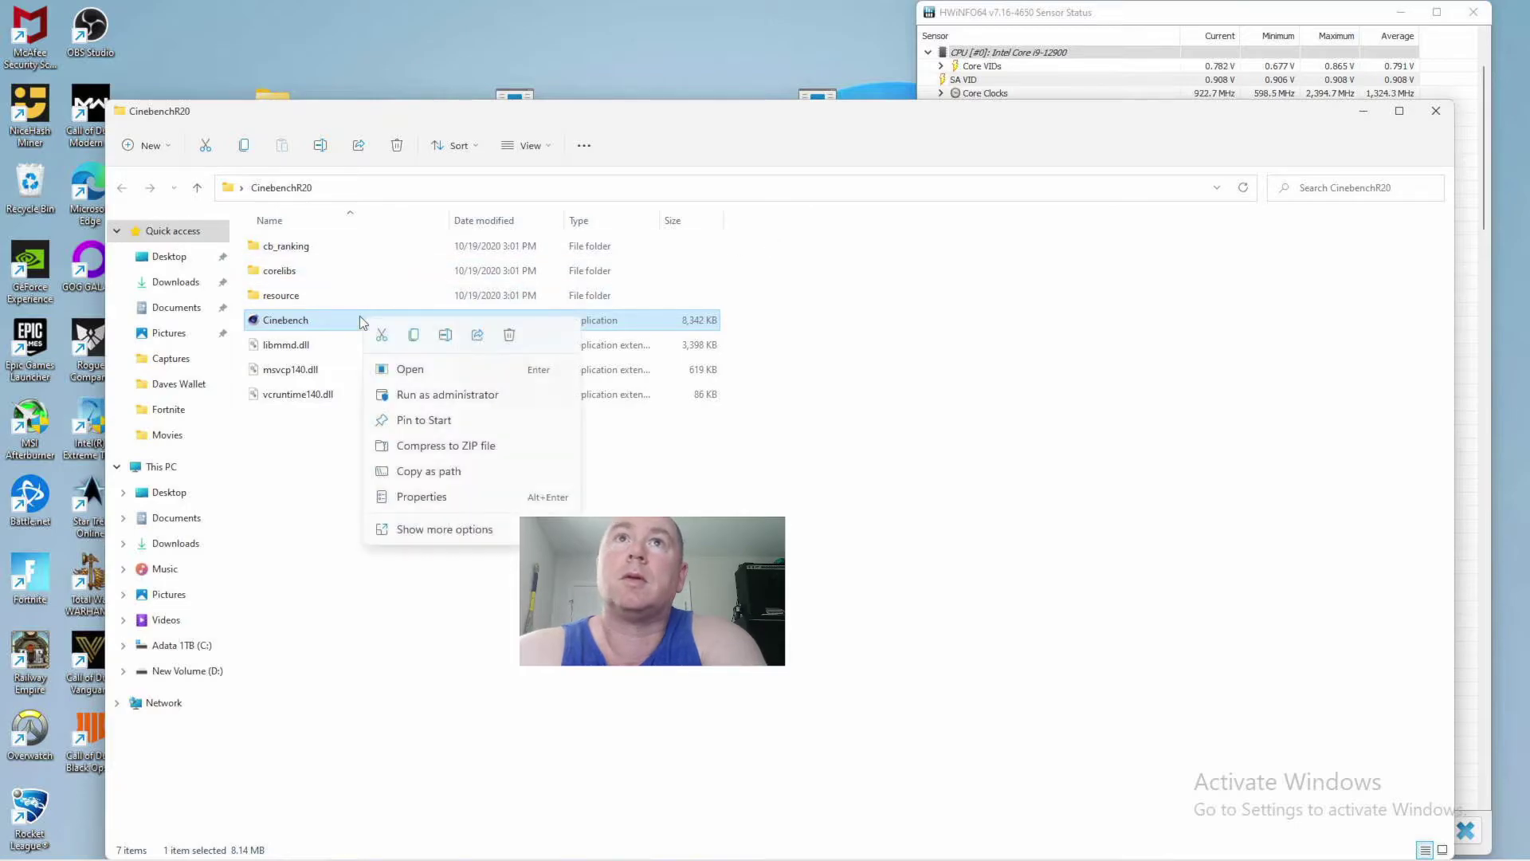
click(422, 395)
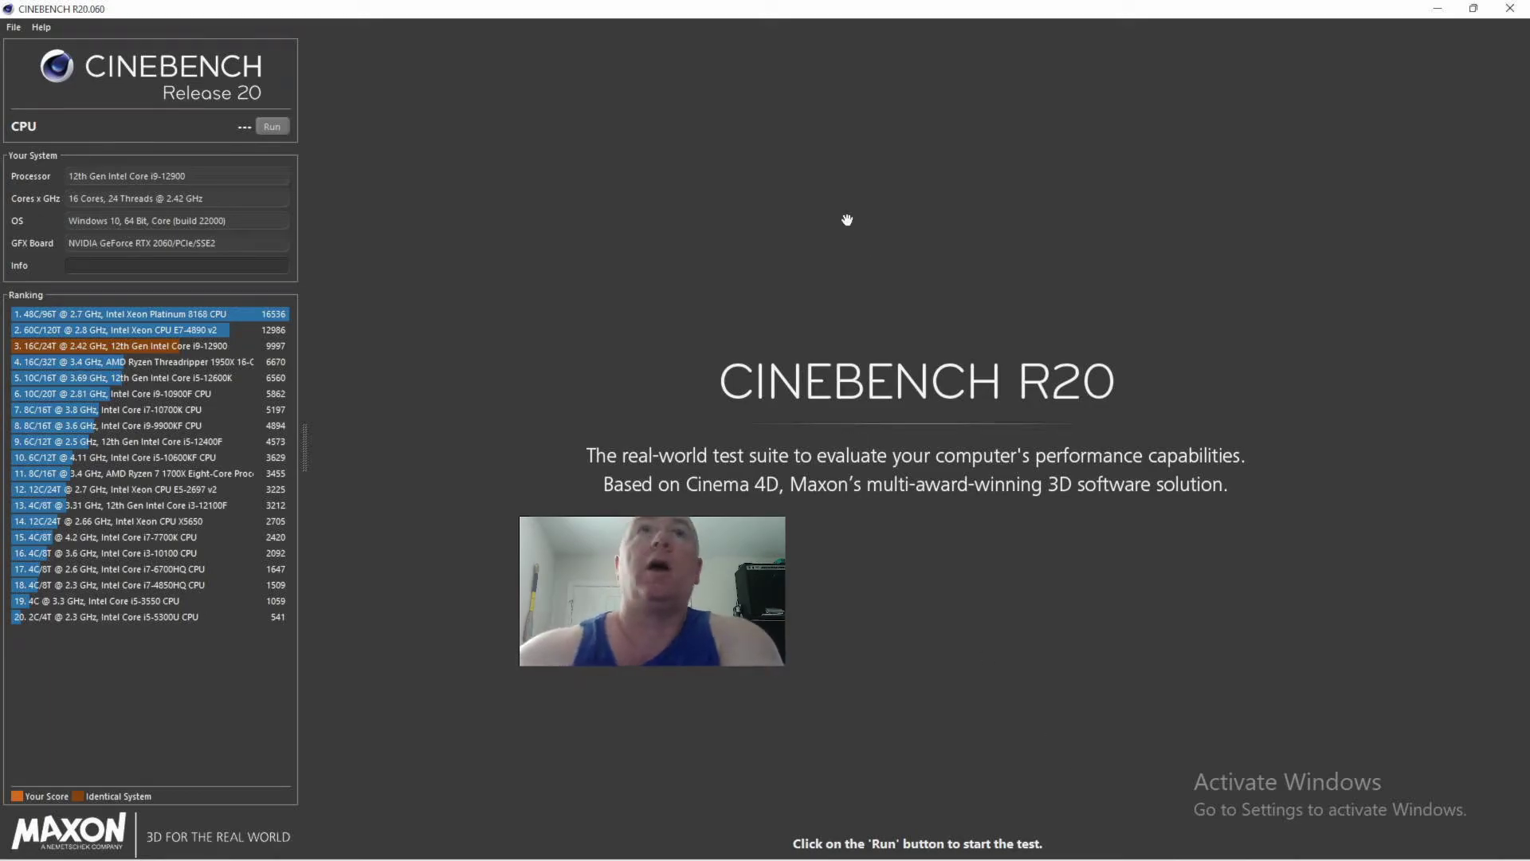
Start the Cinebench R20 CPU render with HWiNFO64 sensor readings shown beside it
click(272, 127)
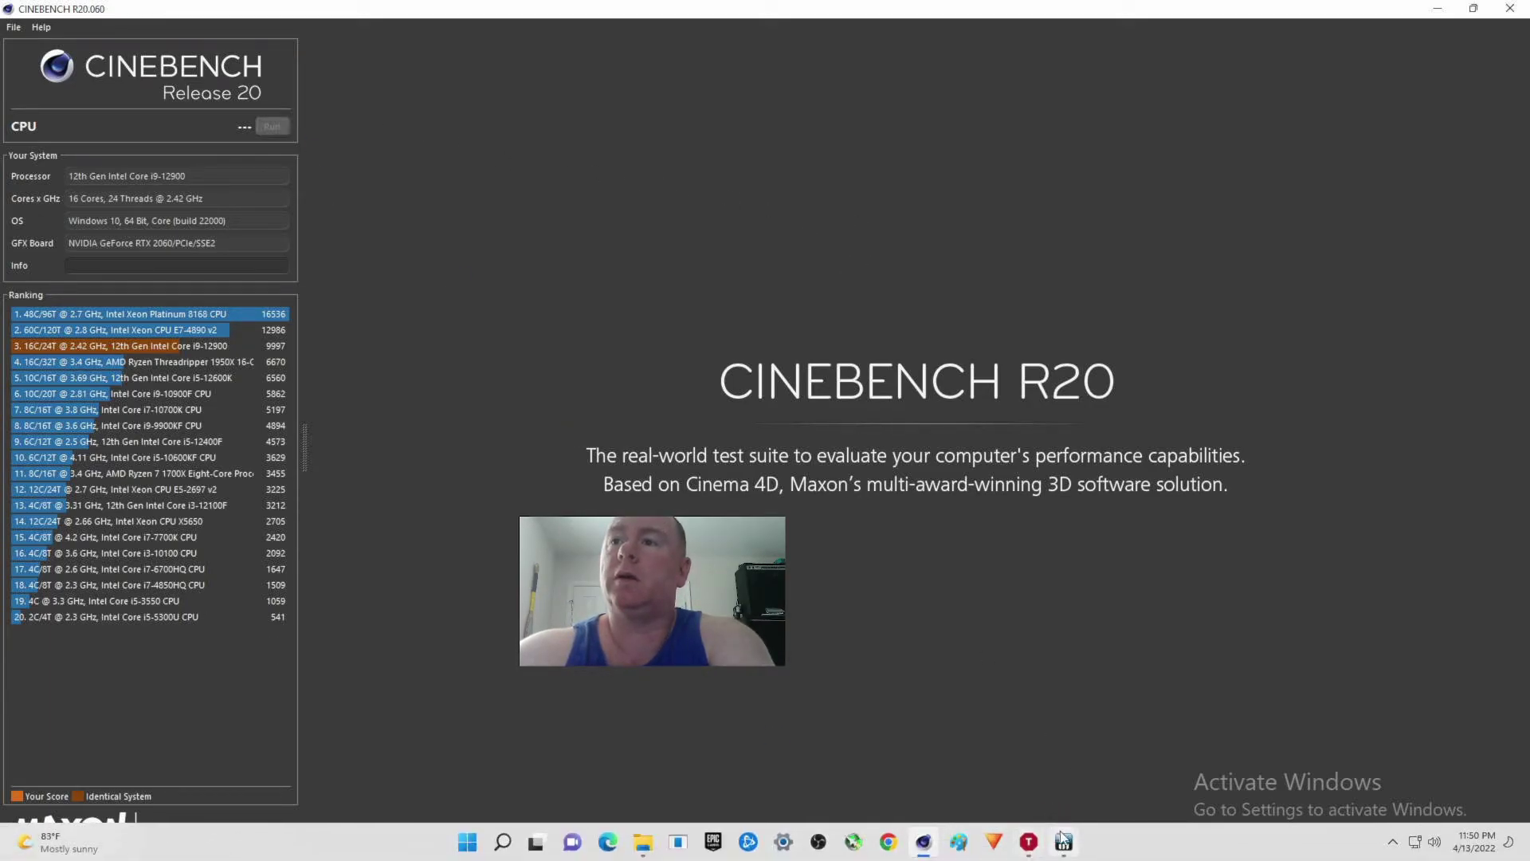
click(1064, 841)
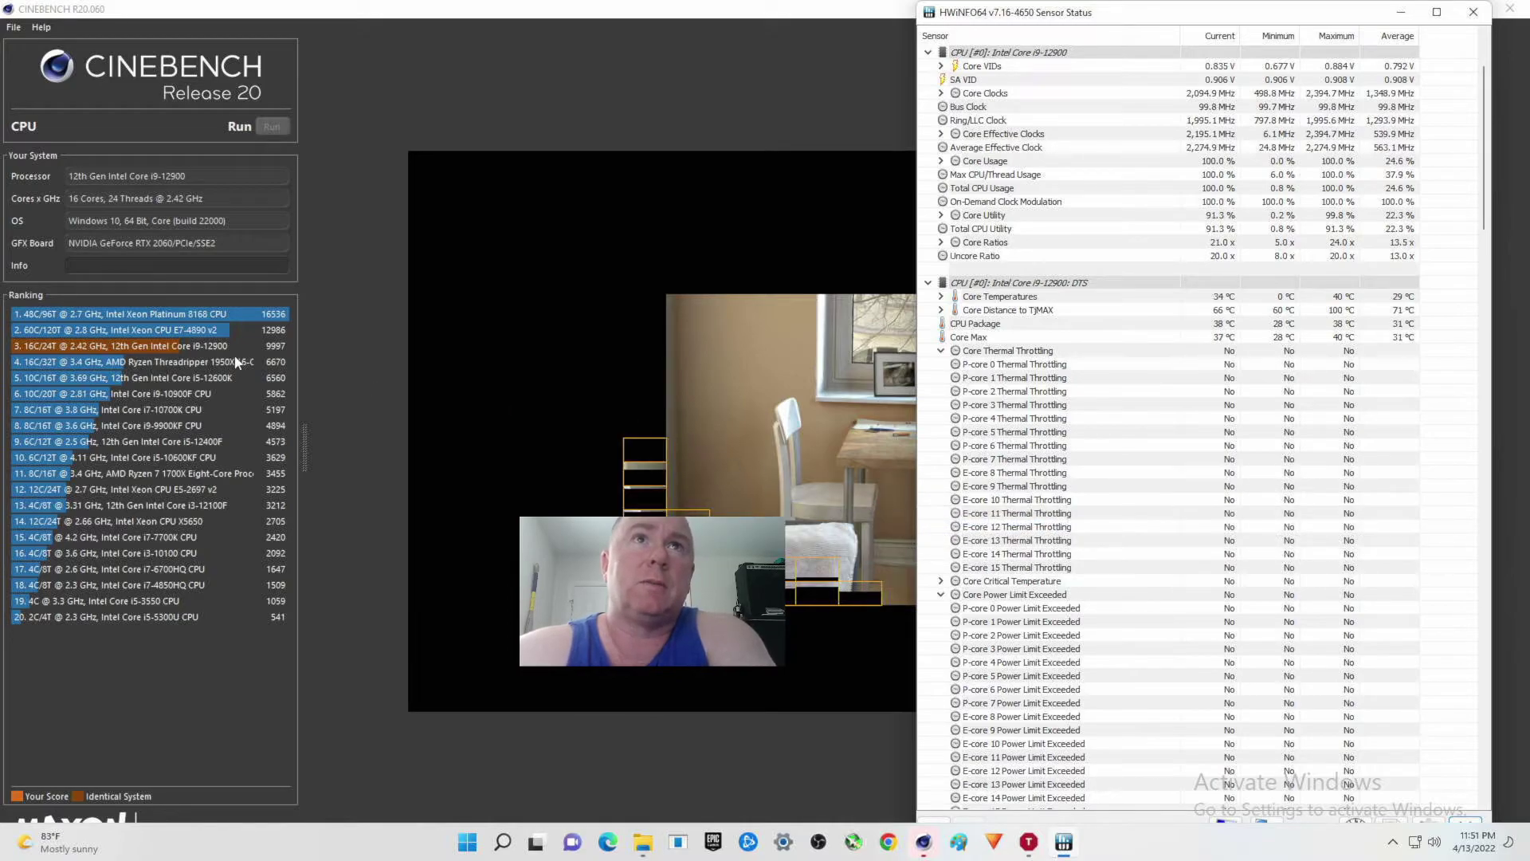
Let the R20 CPU run reach 5049 pts, reset HWiNFO64 min/max values, and bring Cinebench forward
mouse_move(222, 357)
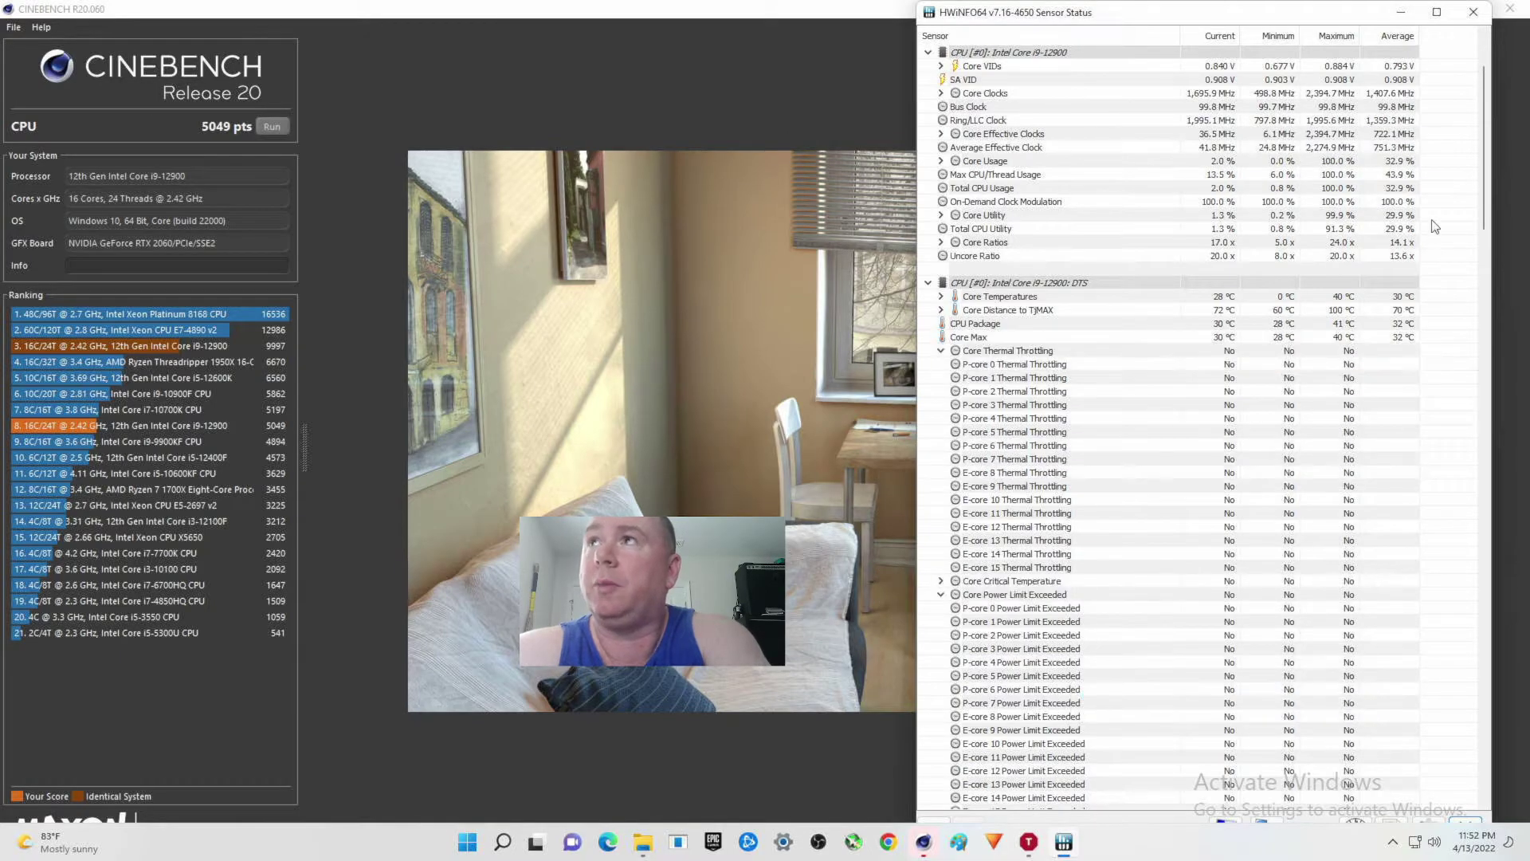
mouse_move(1357, 13)
mouse_down()
mouse_move(1346, 6)
mouse_move(1360, 103)
mouse_move(1359, 16)
mouse_up()
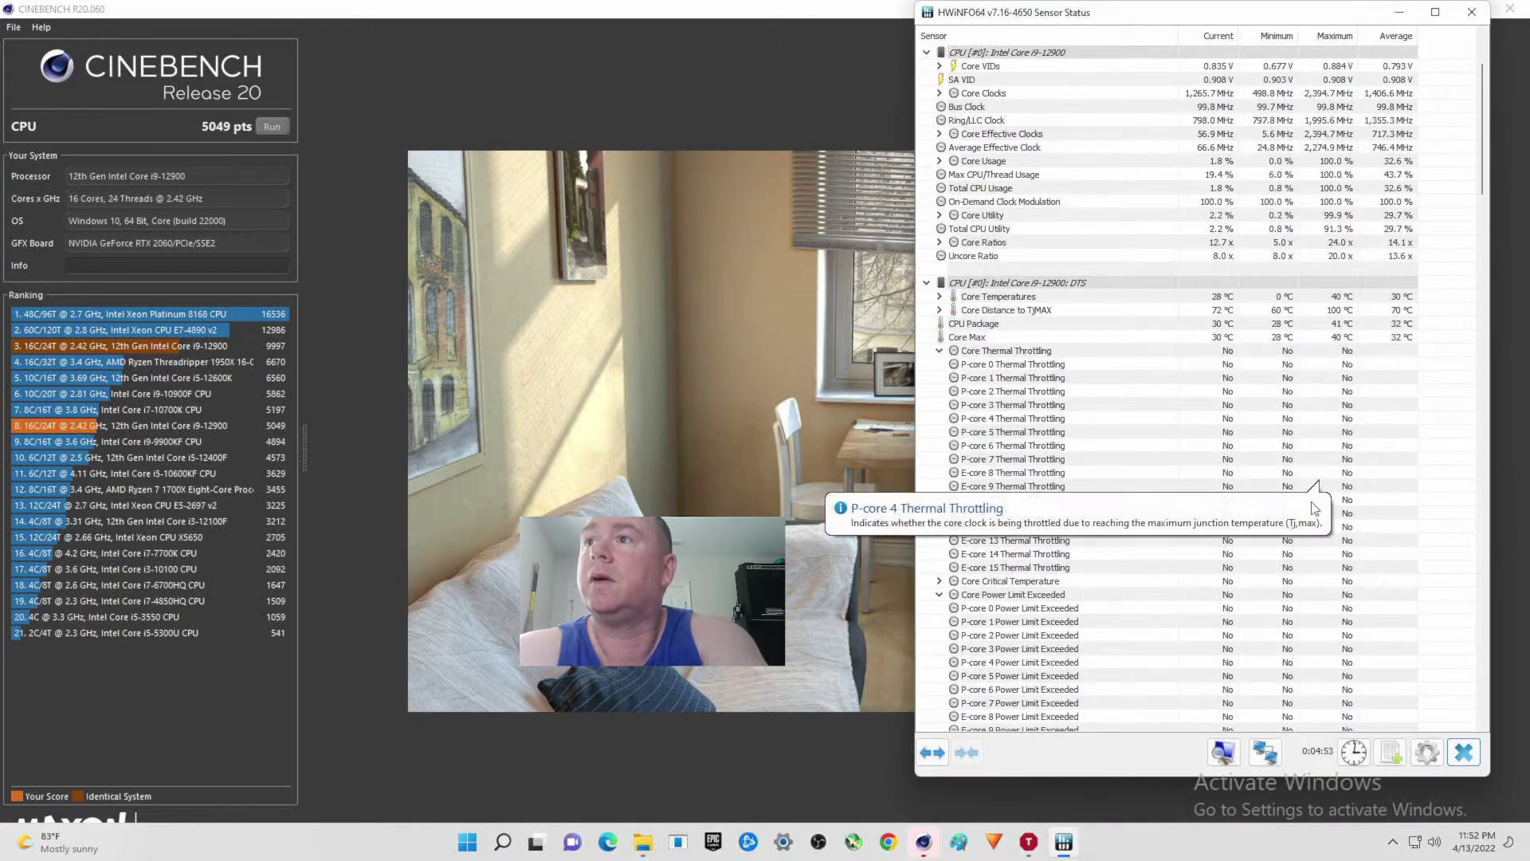
click(1364, 754)
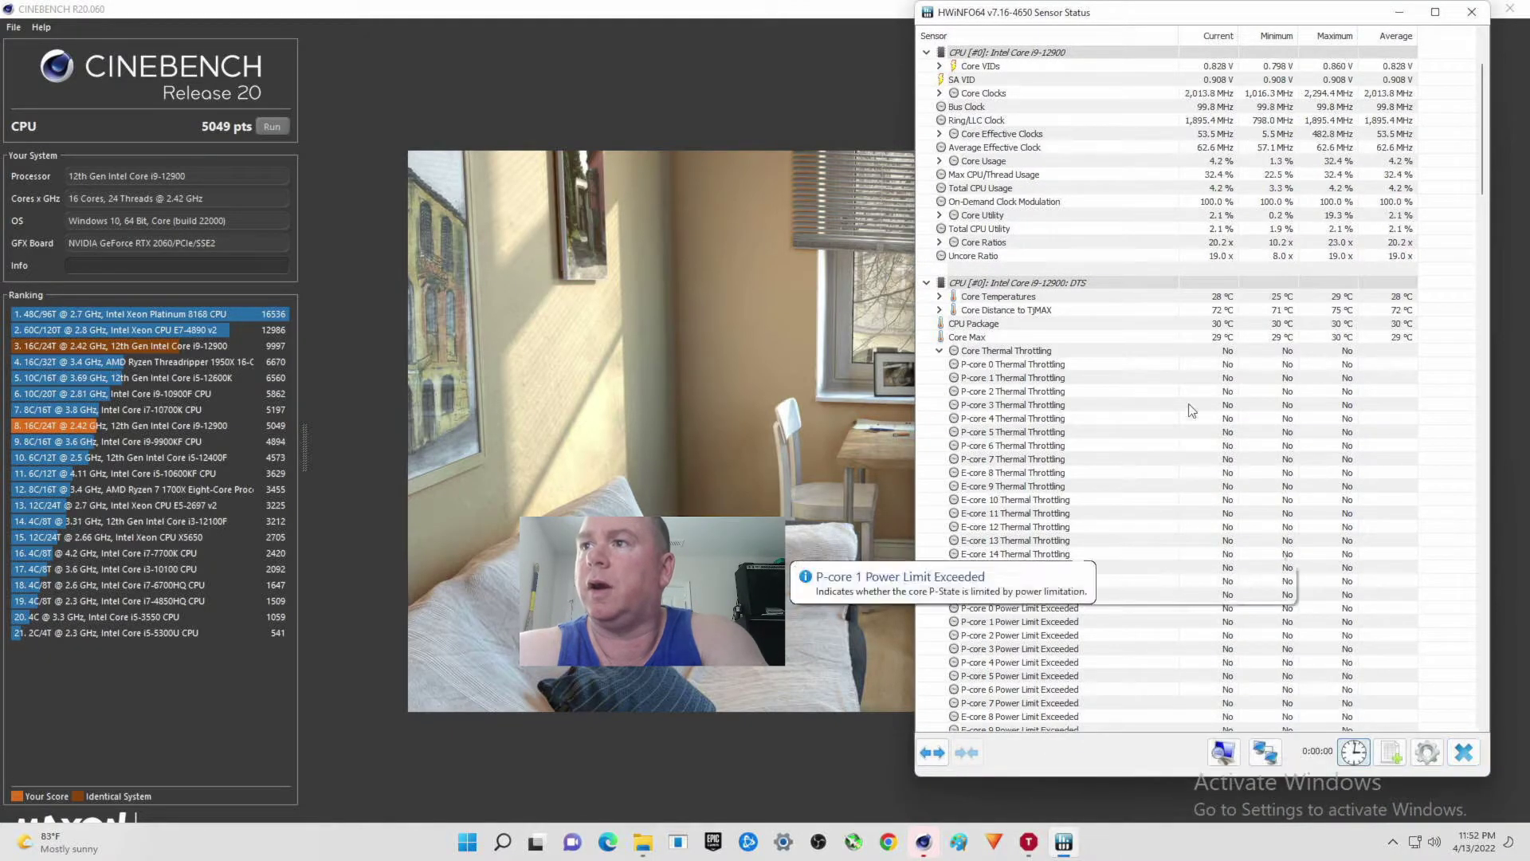
double_click(841, 18)
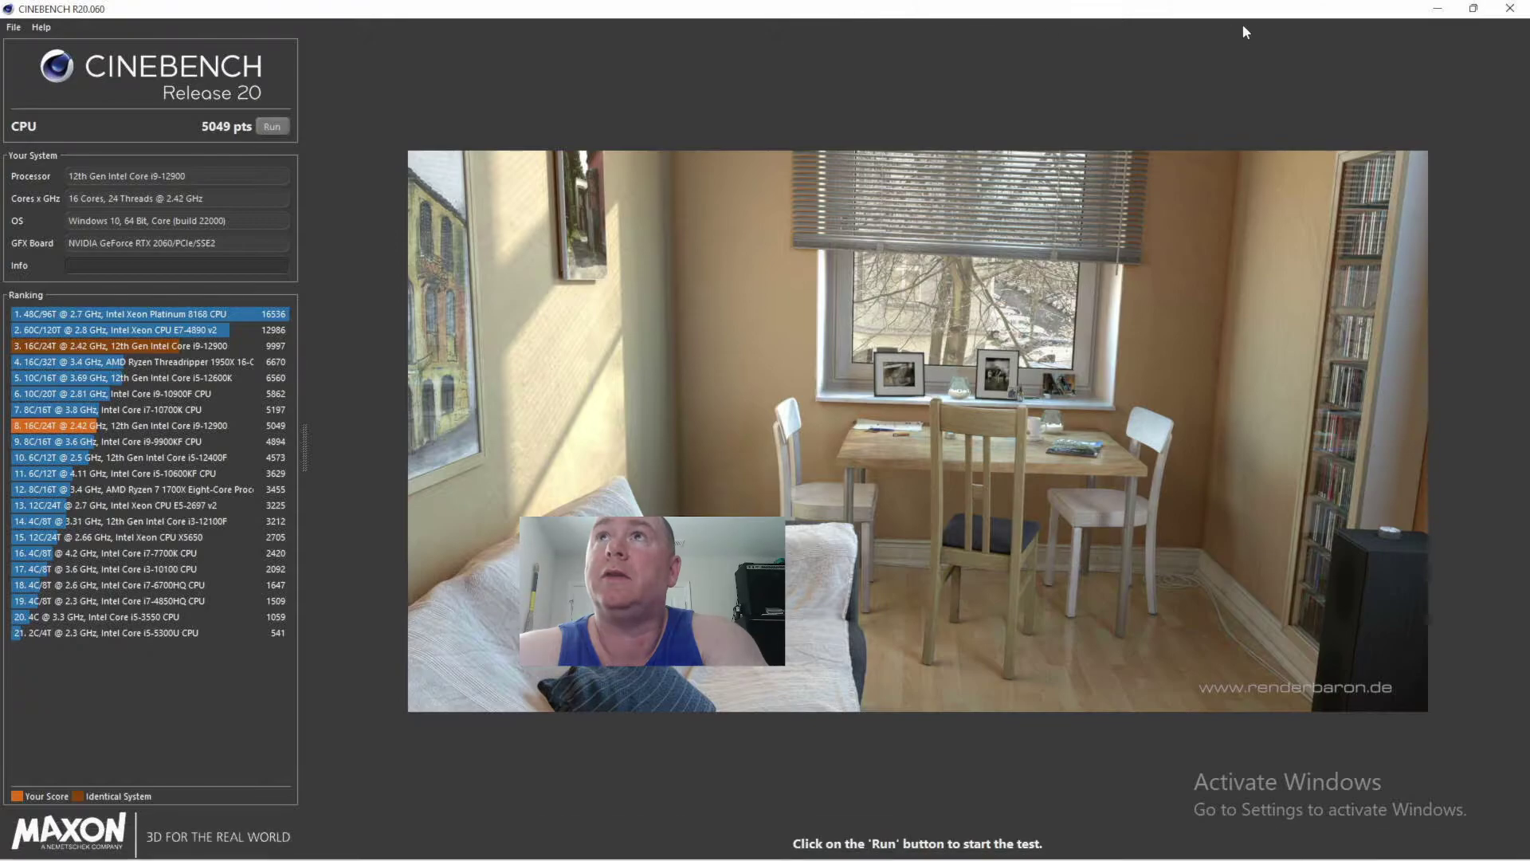
Close Cinebench R20 and switch the ThrottleStop_9.4 Explorer window to Documents
click(1511, 9)
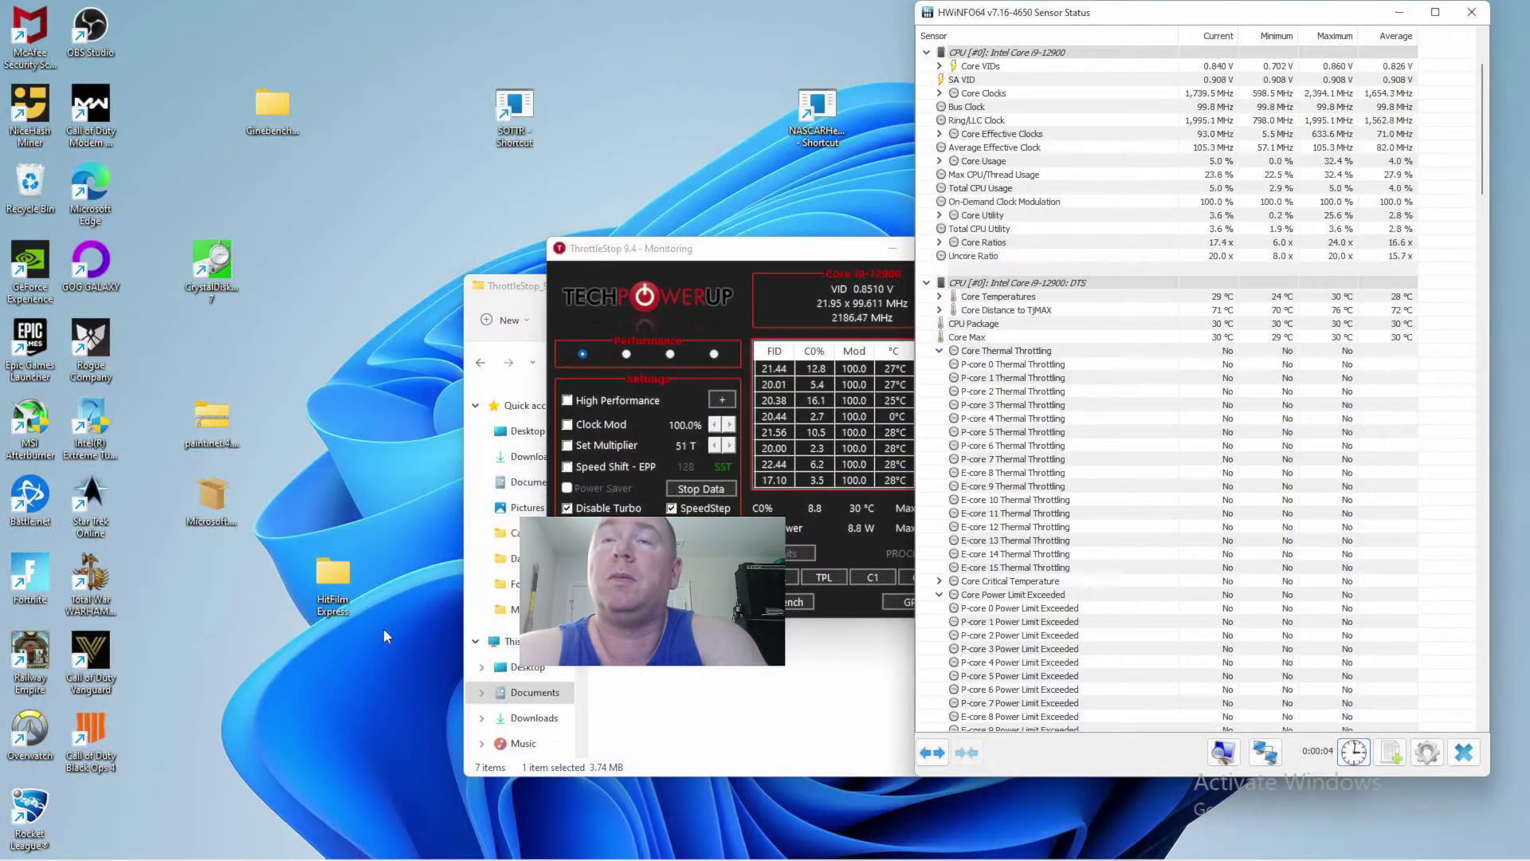
click(650, 737)
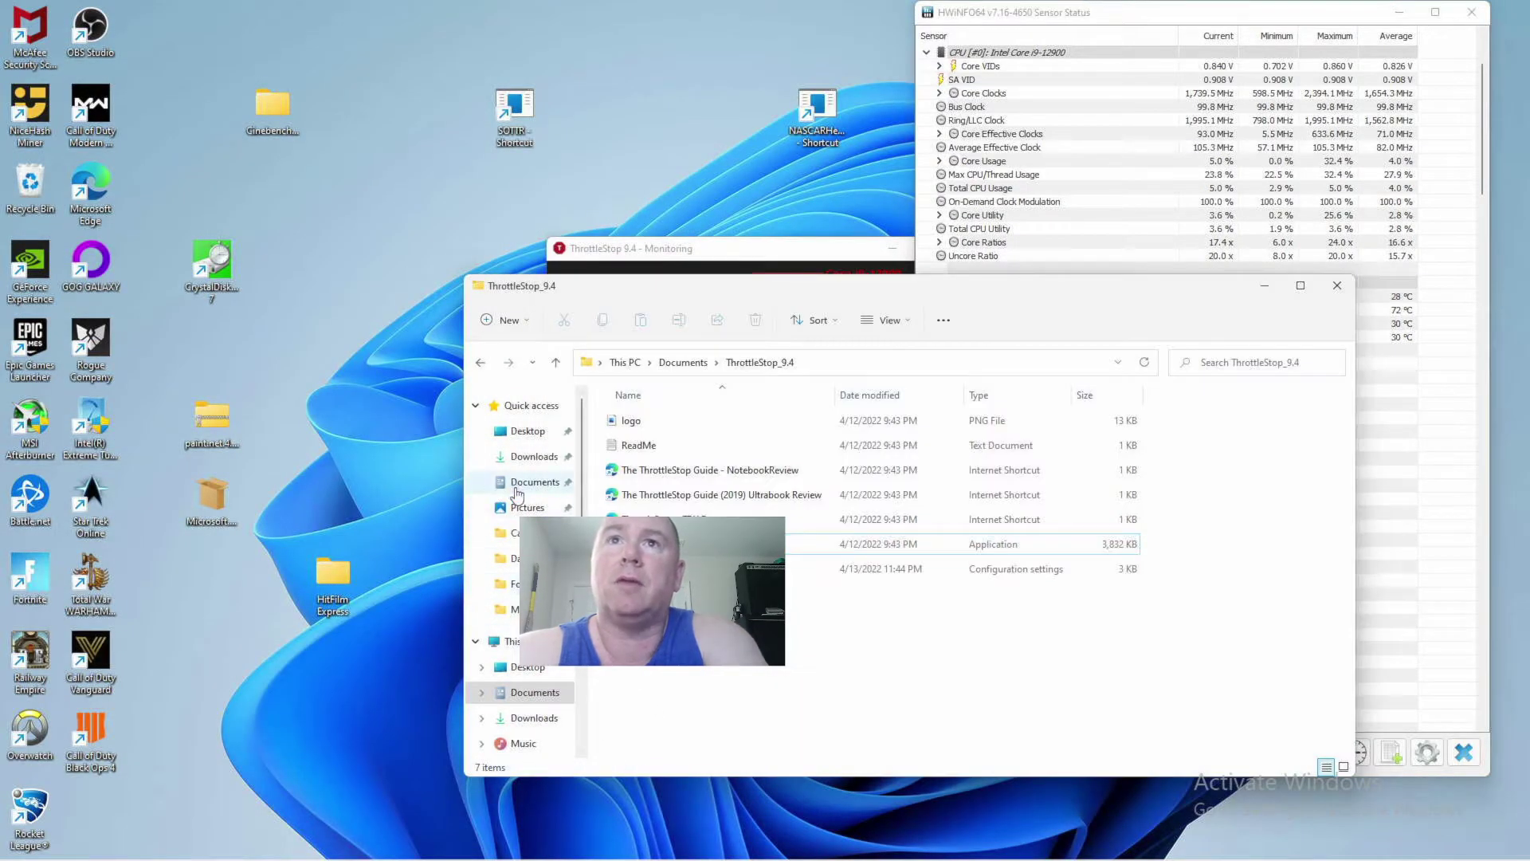
click(528, 482)
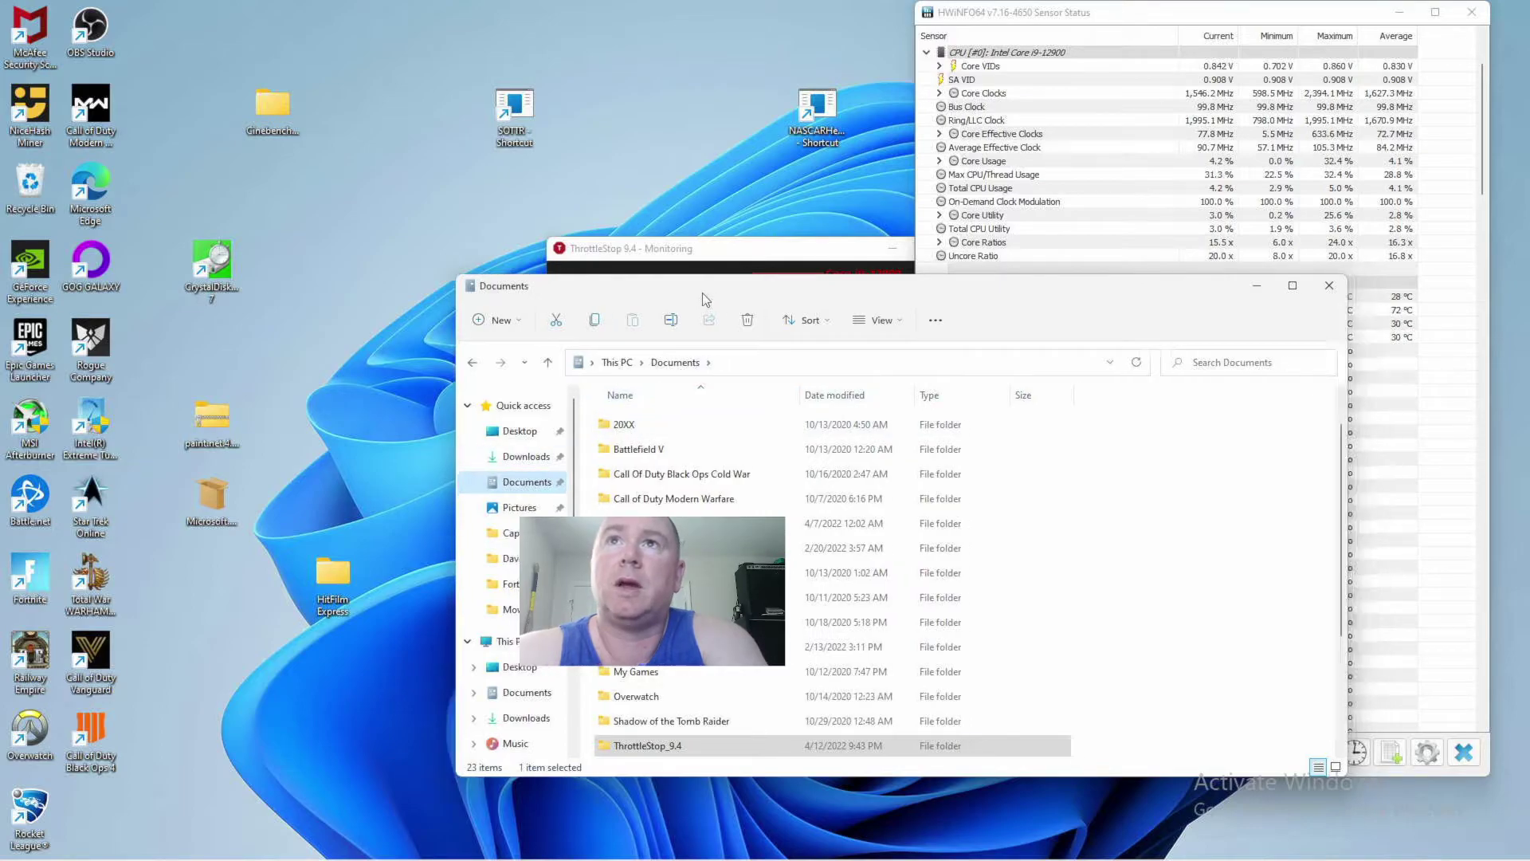
drag(710, 301, 329, 90)
Go to Downloads and open the CinebenchR23 folder
scroll(292, 479, down, 1)
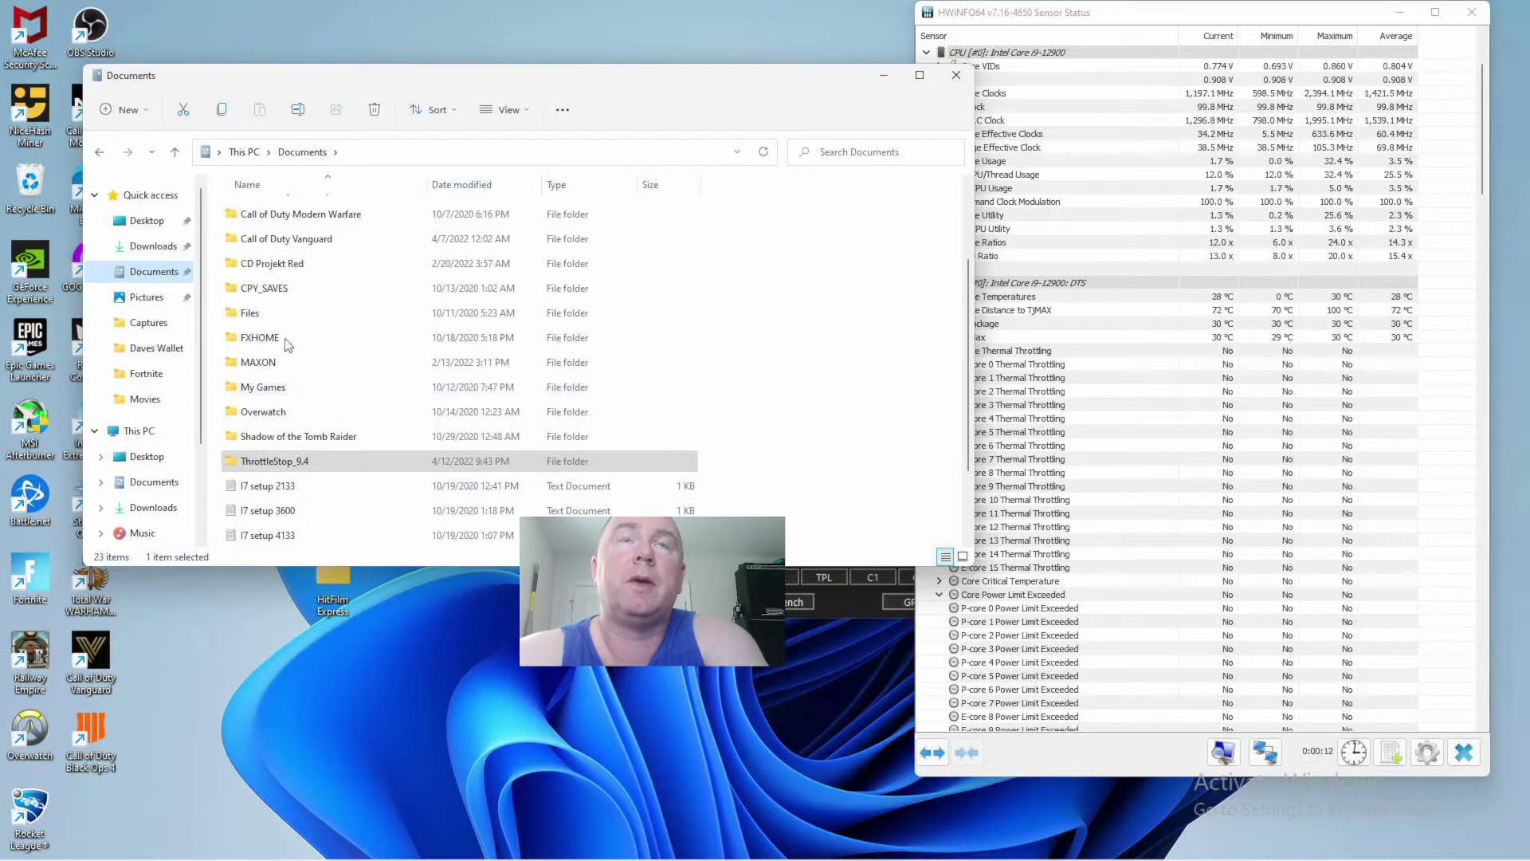
scroll(309, 368, up, 2)
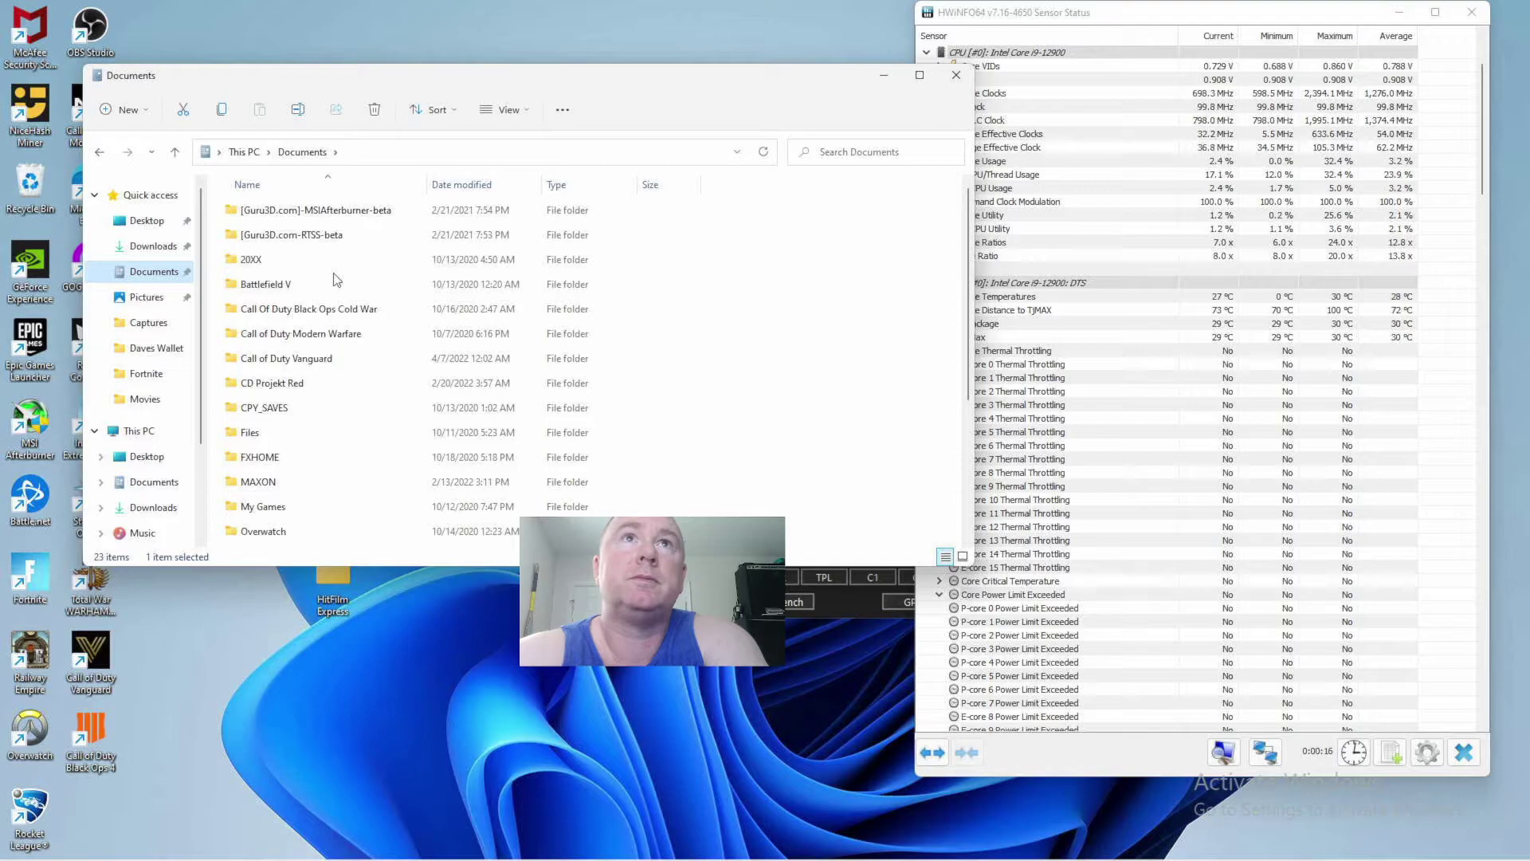
scroll(325, 415, down, 1)
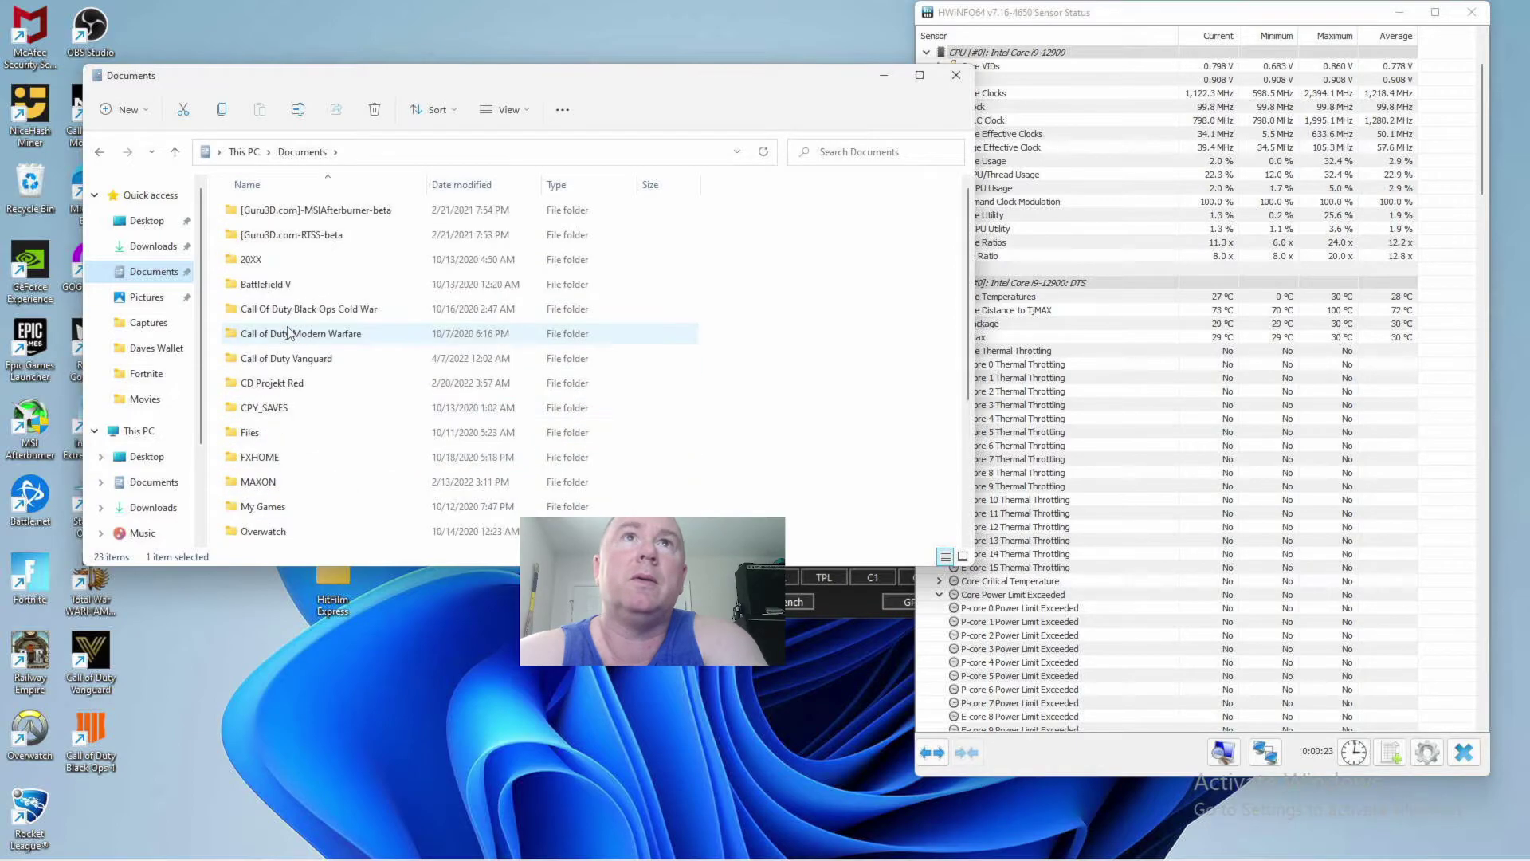
click(153, 246)
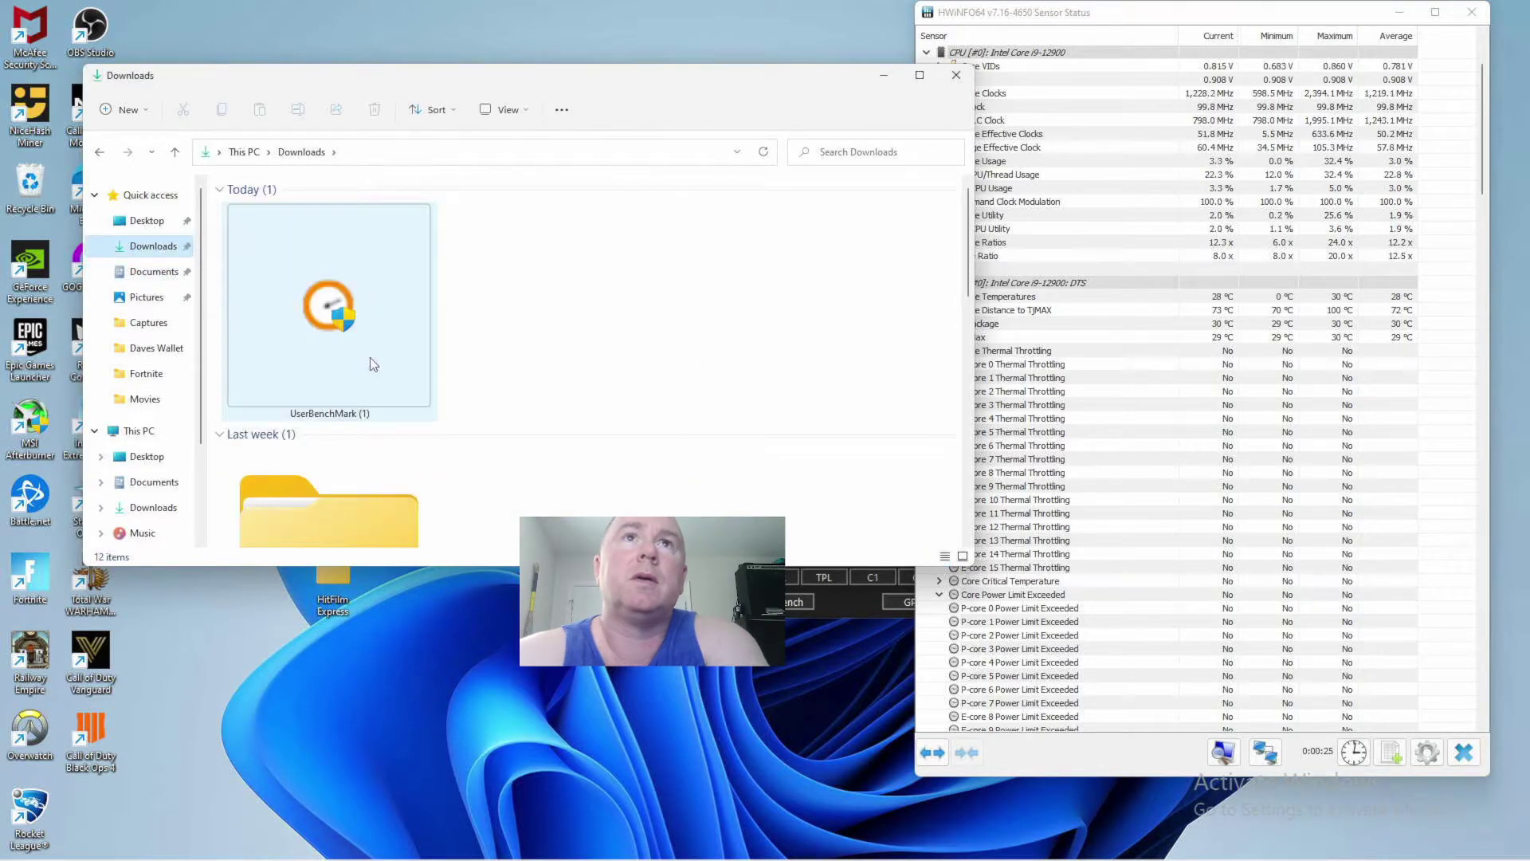
scroll(370, 363, down, 10)
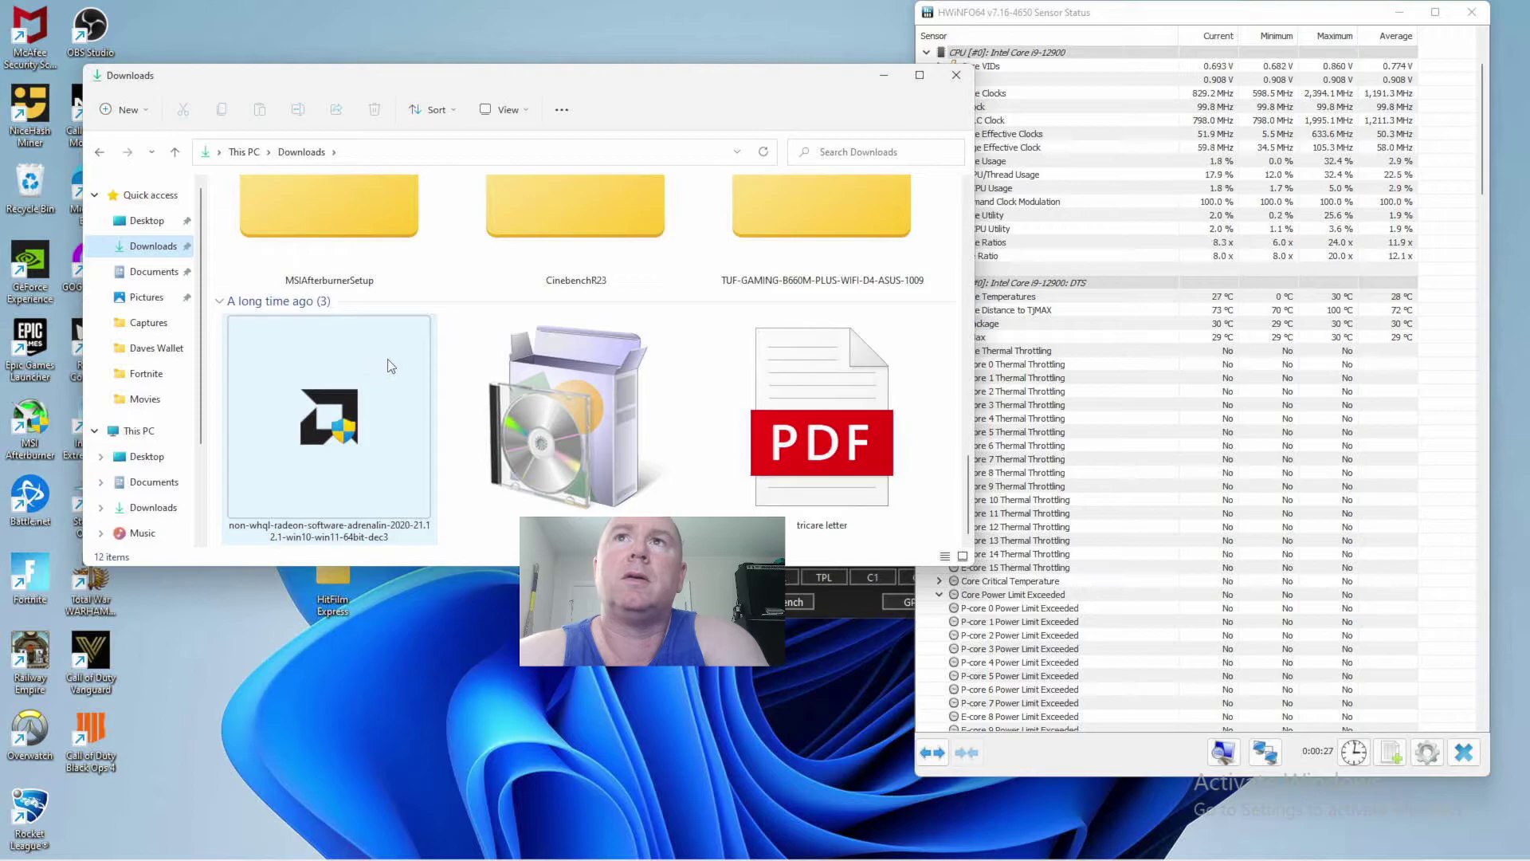
double_click(564, 203)
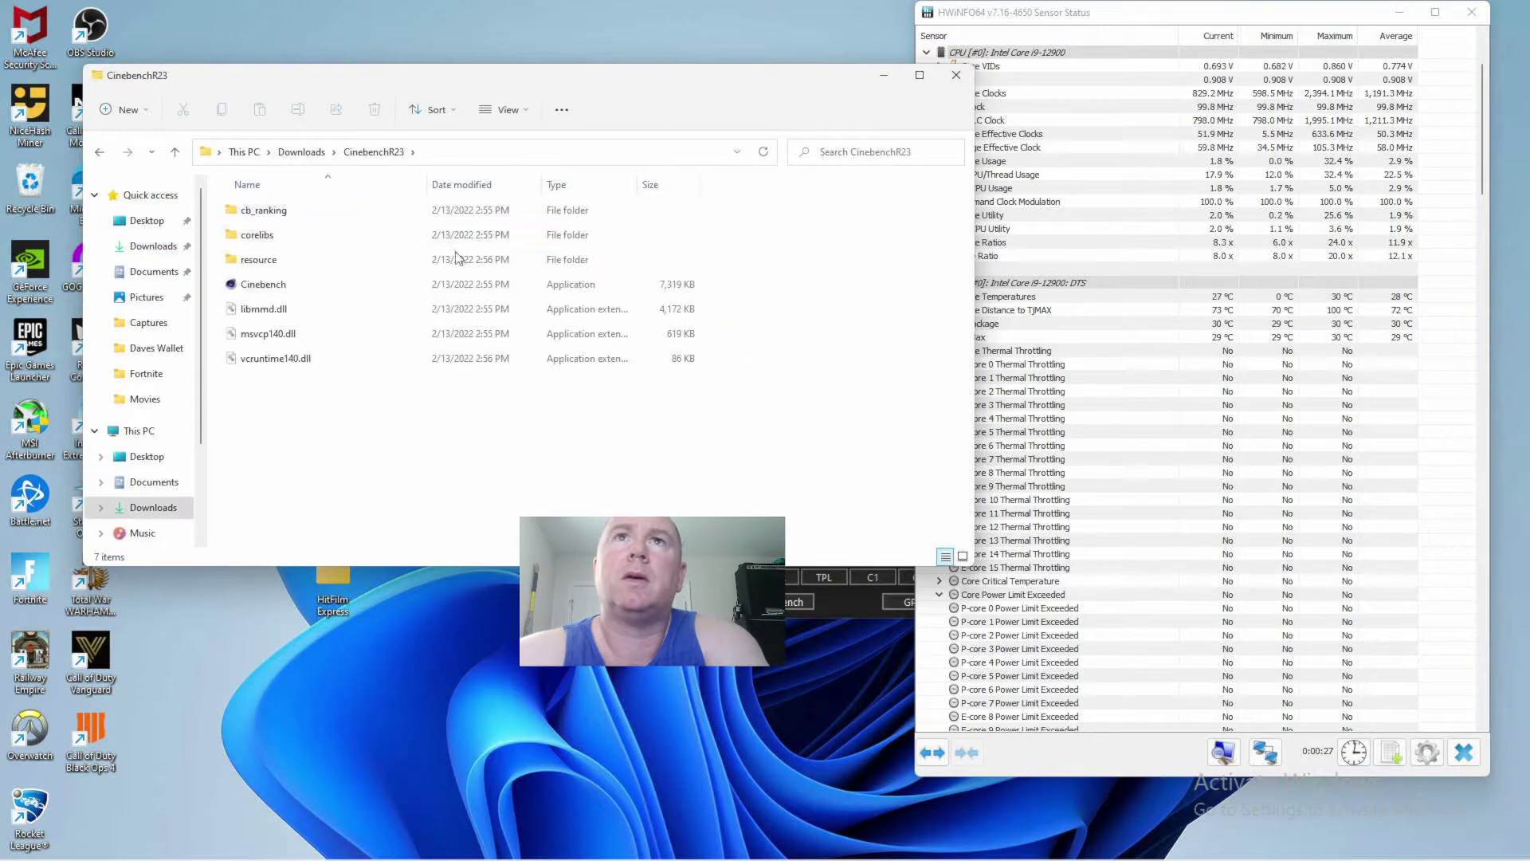
Launch Cinebench R23 and start the CPU Multi Core test
click(309, 292)
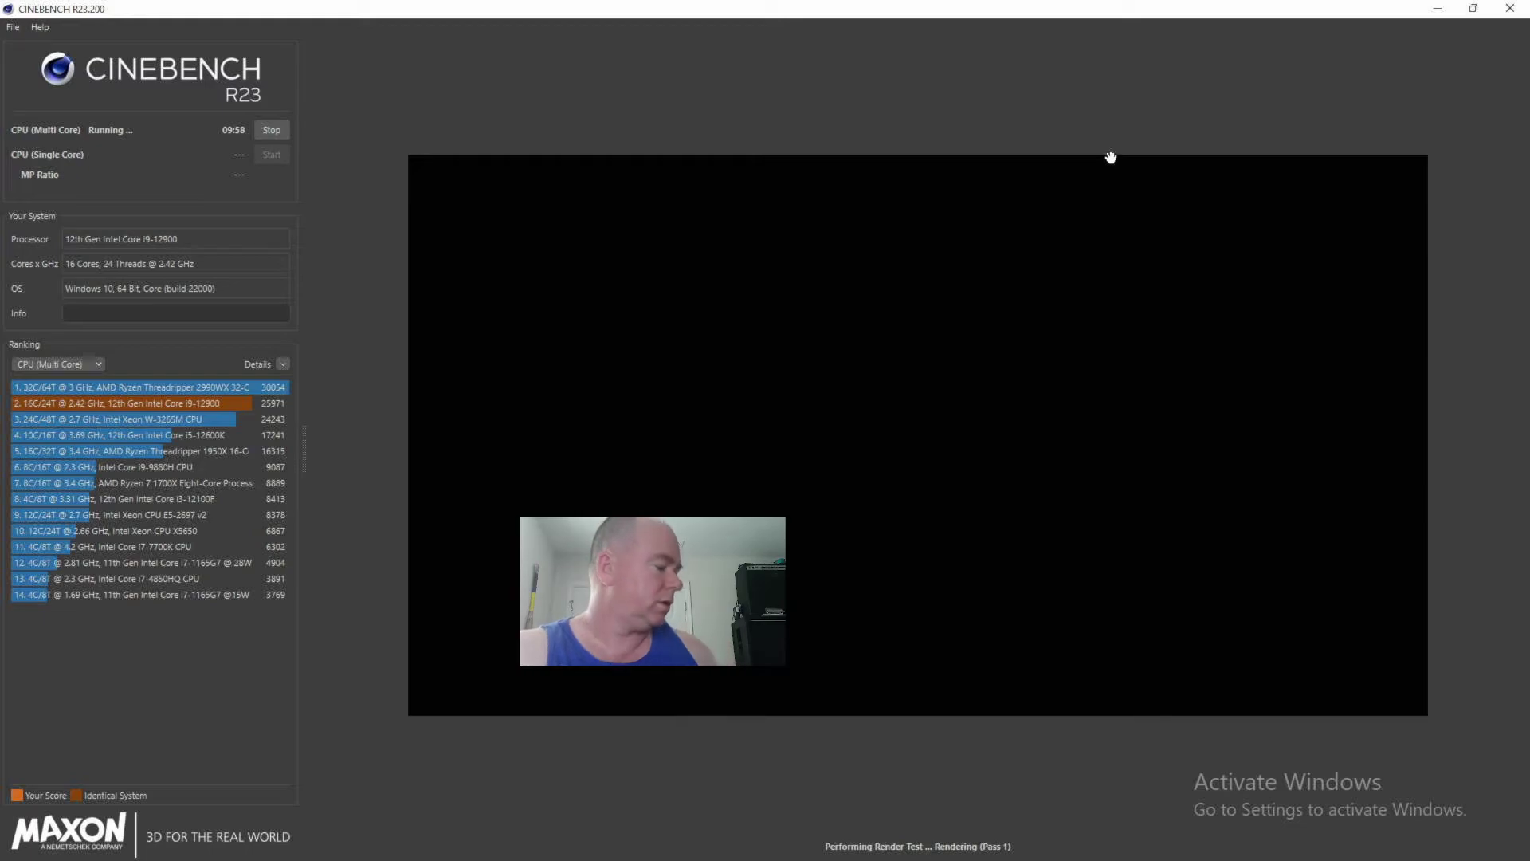
key(super)
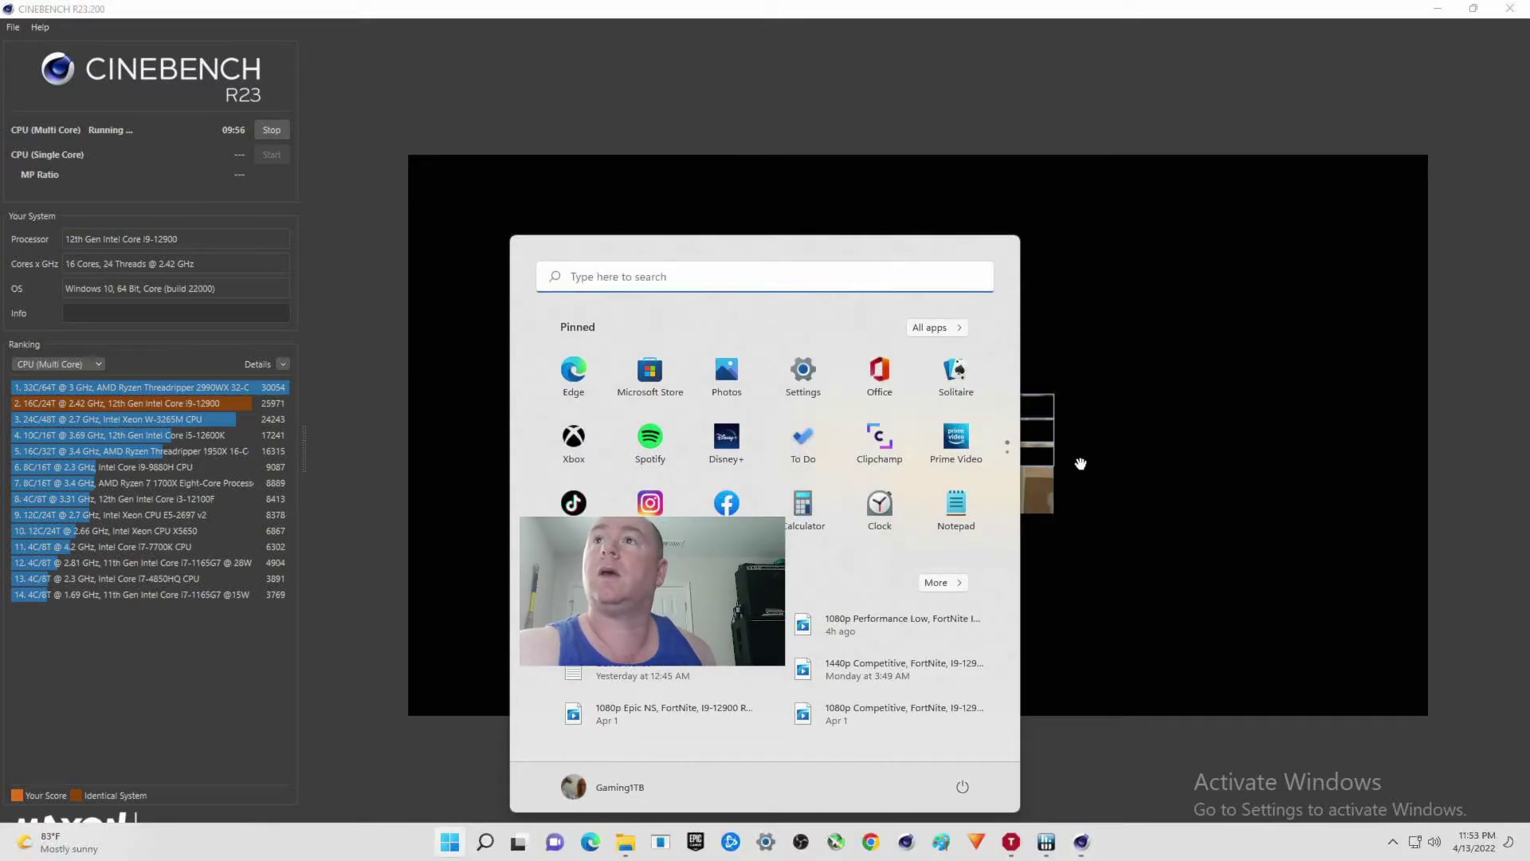
key(super)
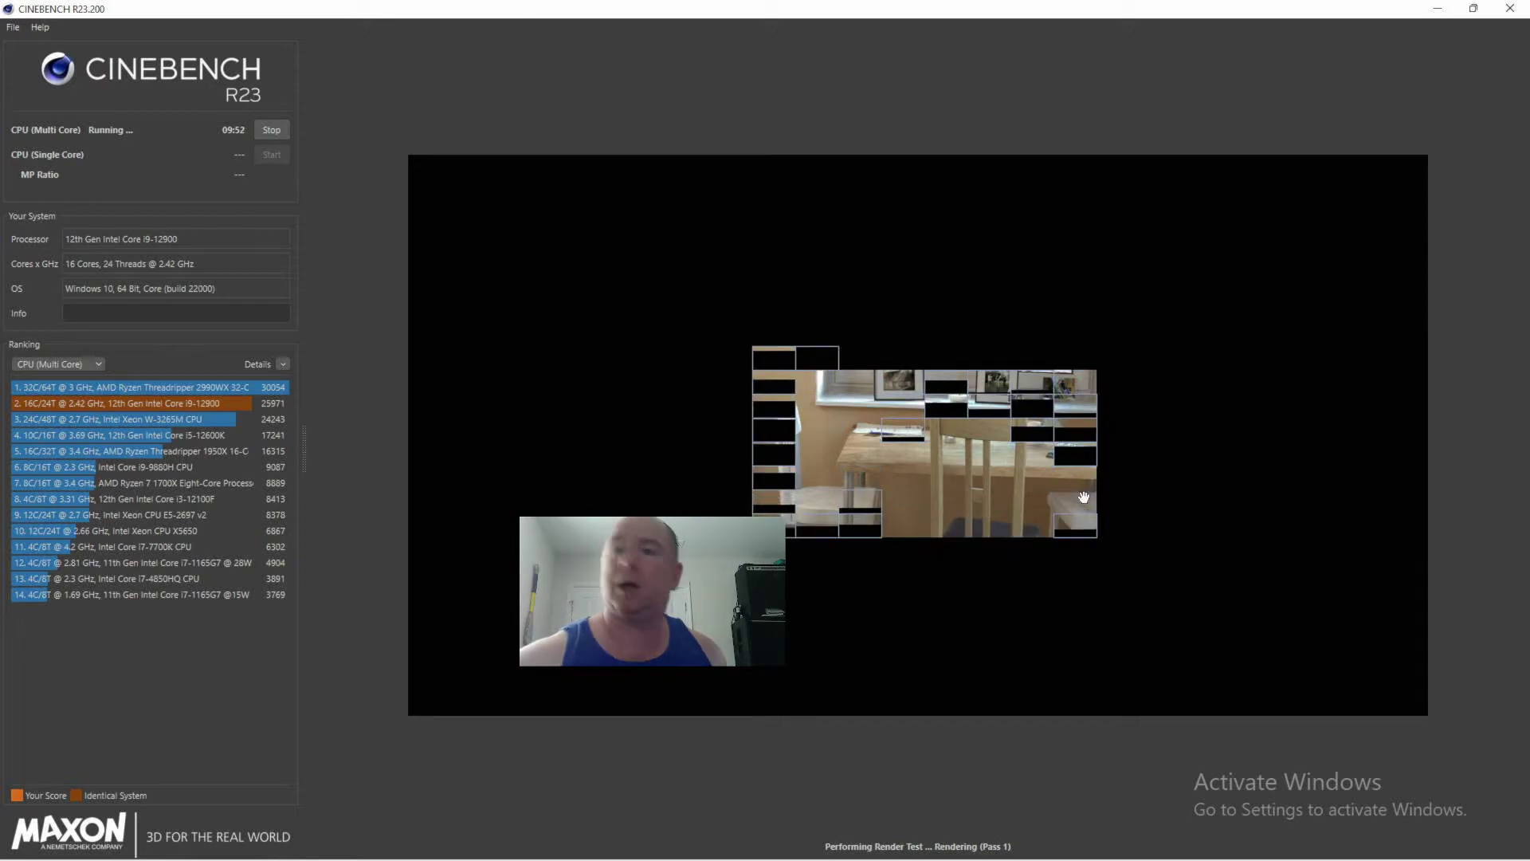
mouse_move(832, 858)
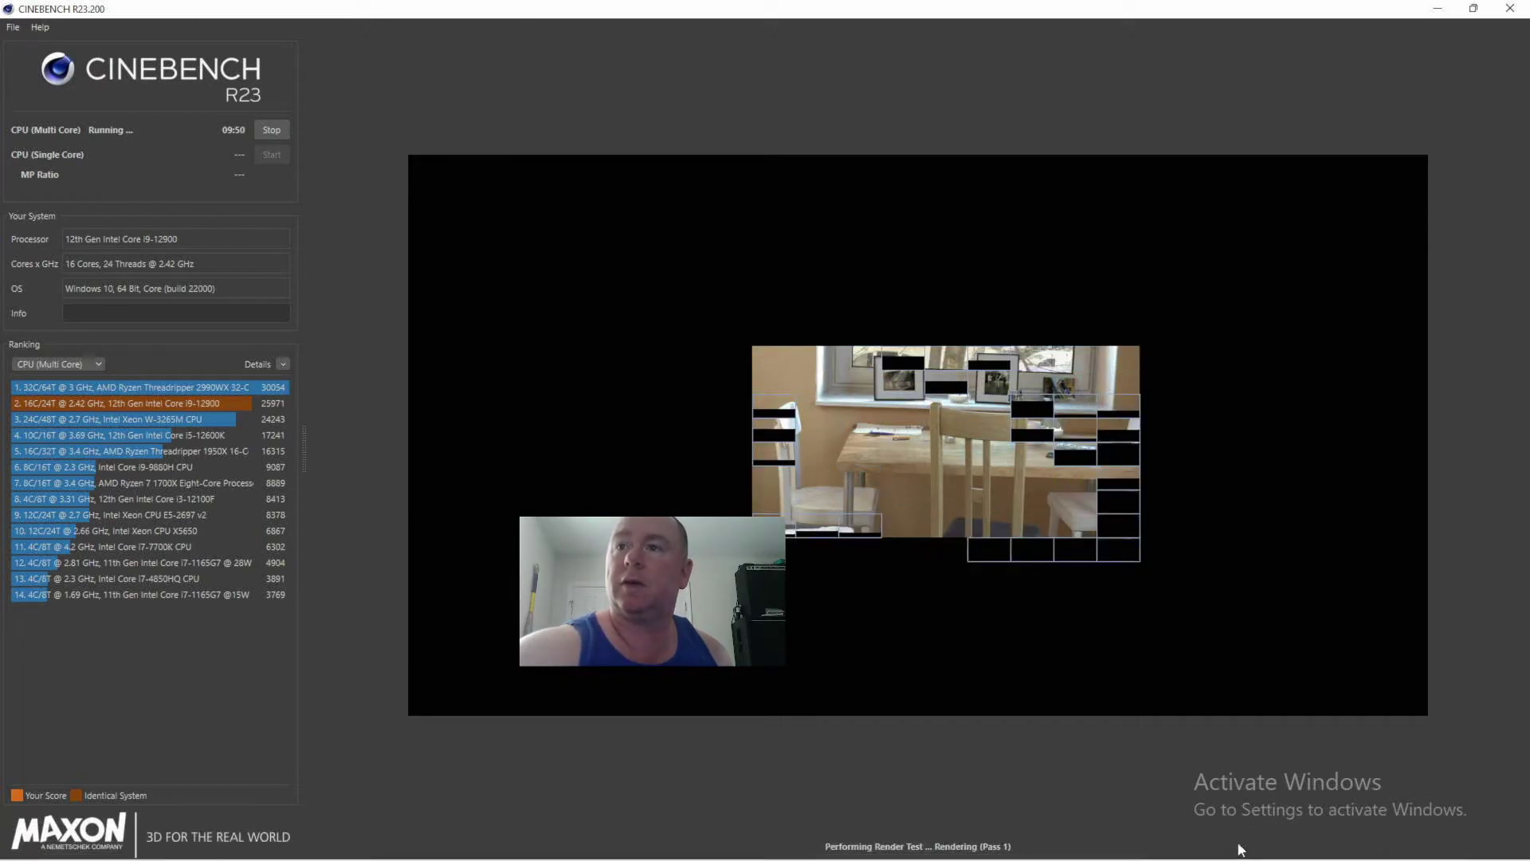
Enlarge the HWiNFO64 Sensor Status window while the multi-core run finishes at 13272 pts
click(1044, 843)
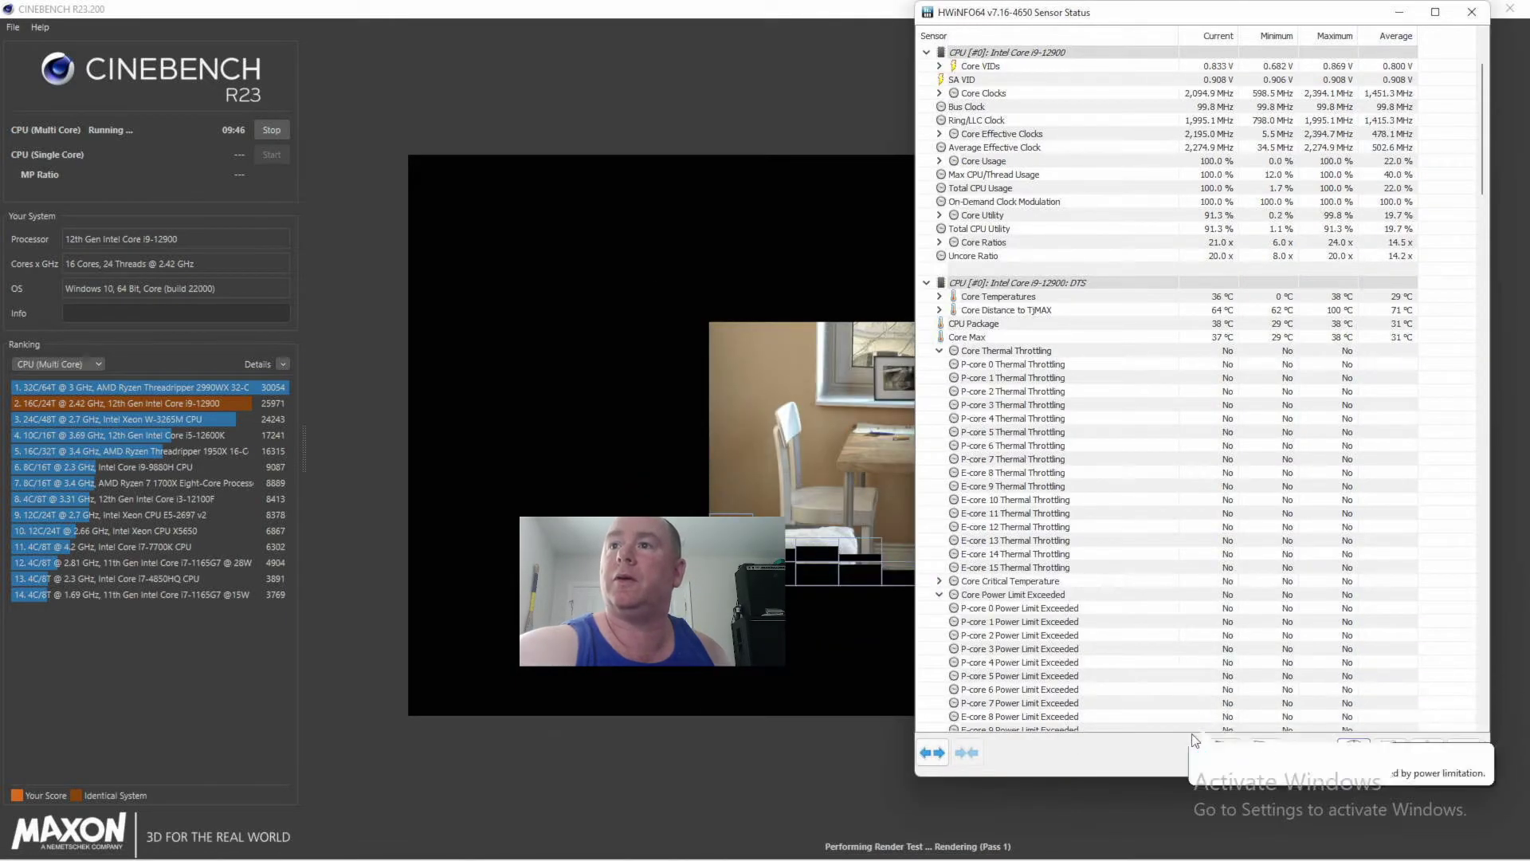
drag(1160, 782, 1160, 858)
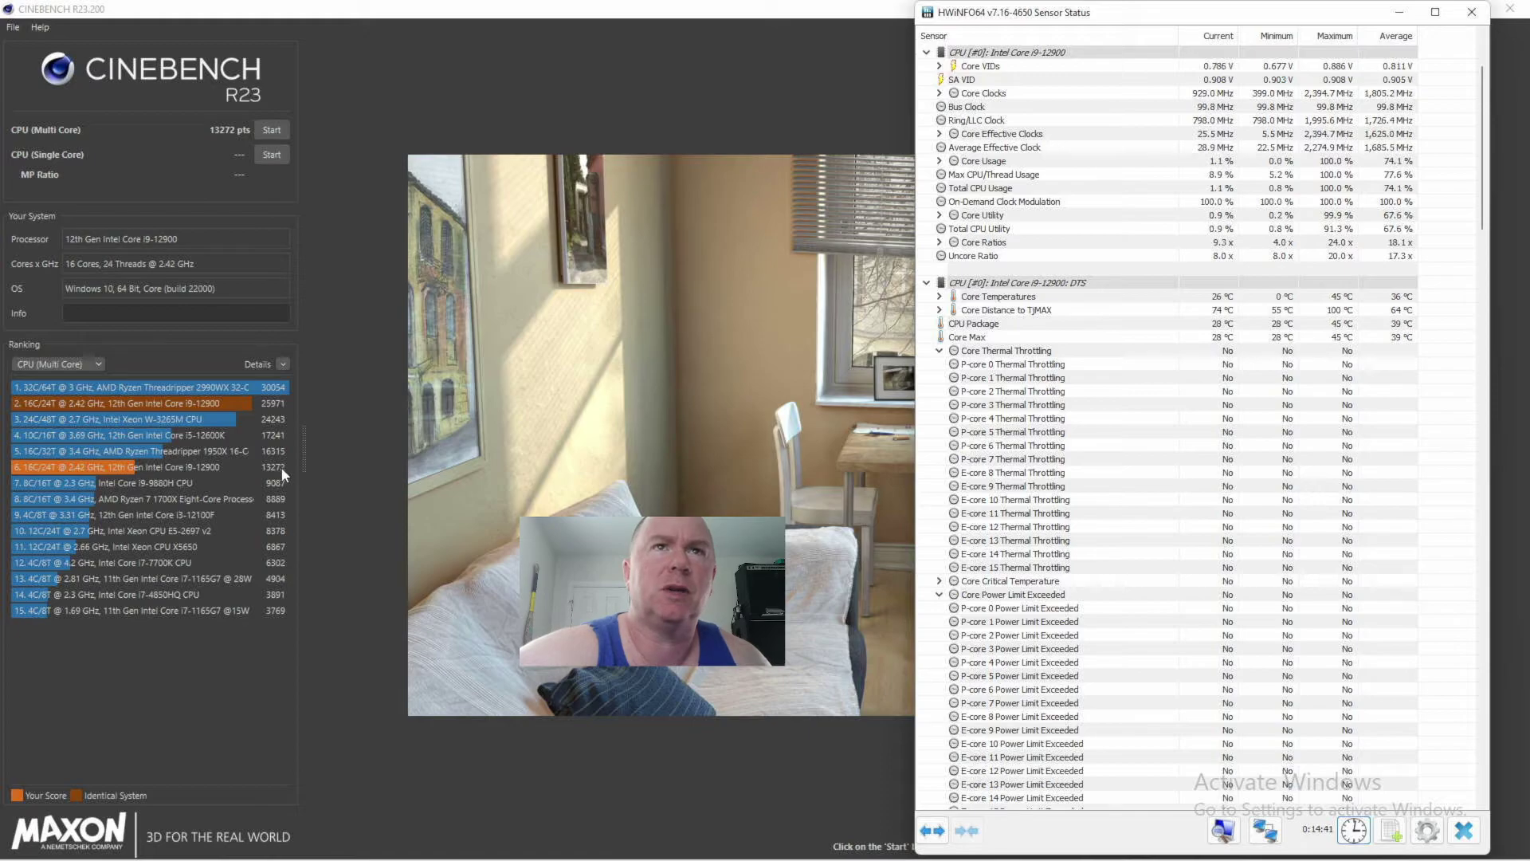
mouse_move(275, 470)
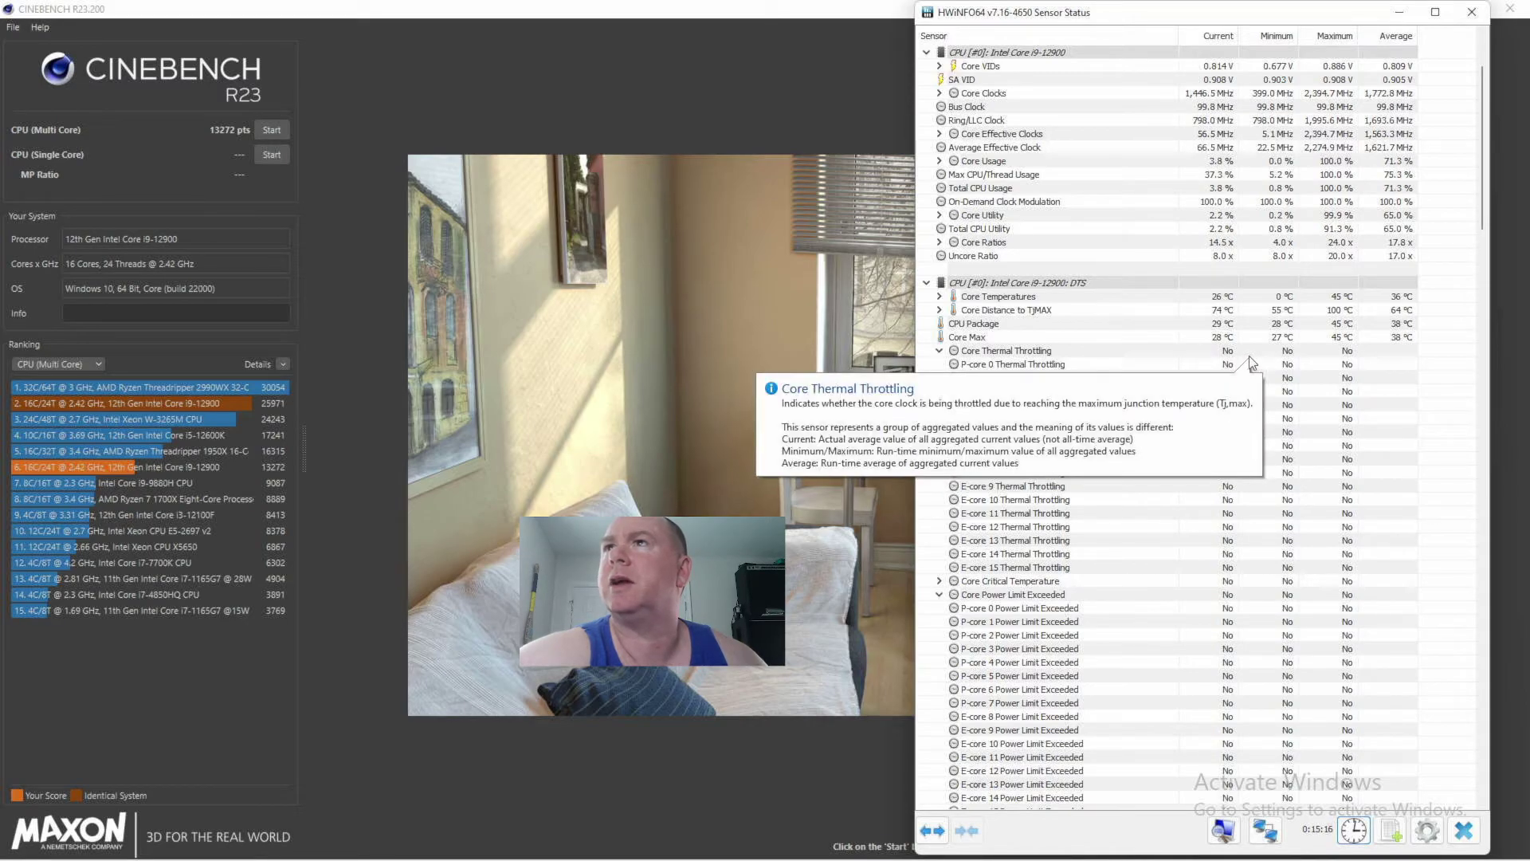
scroll(1249, 364, down, 5)
scroll(1250, 361, down, 2)
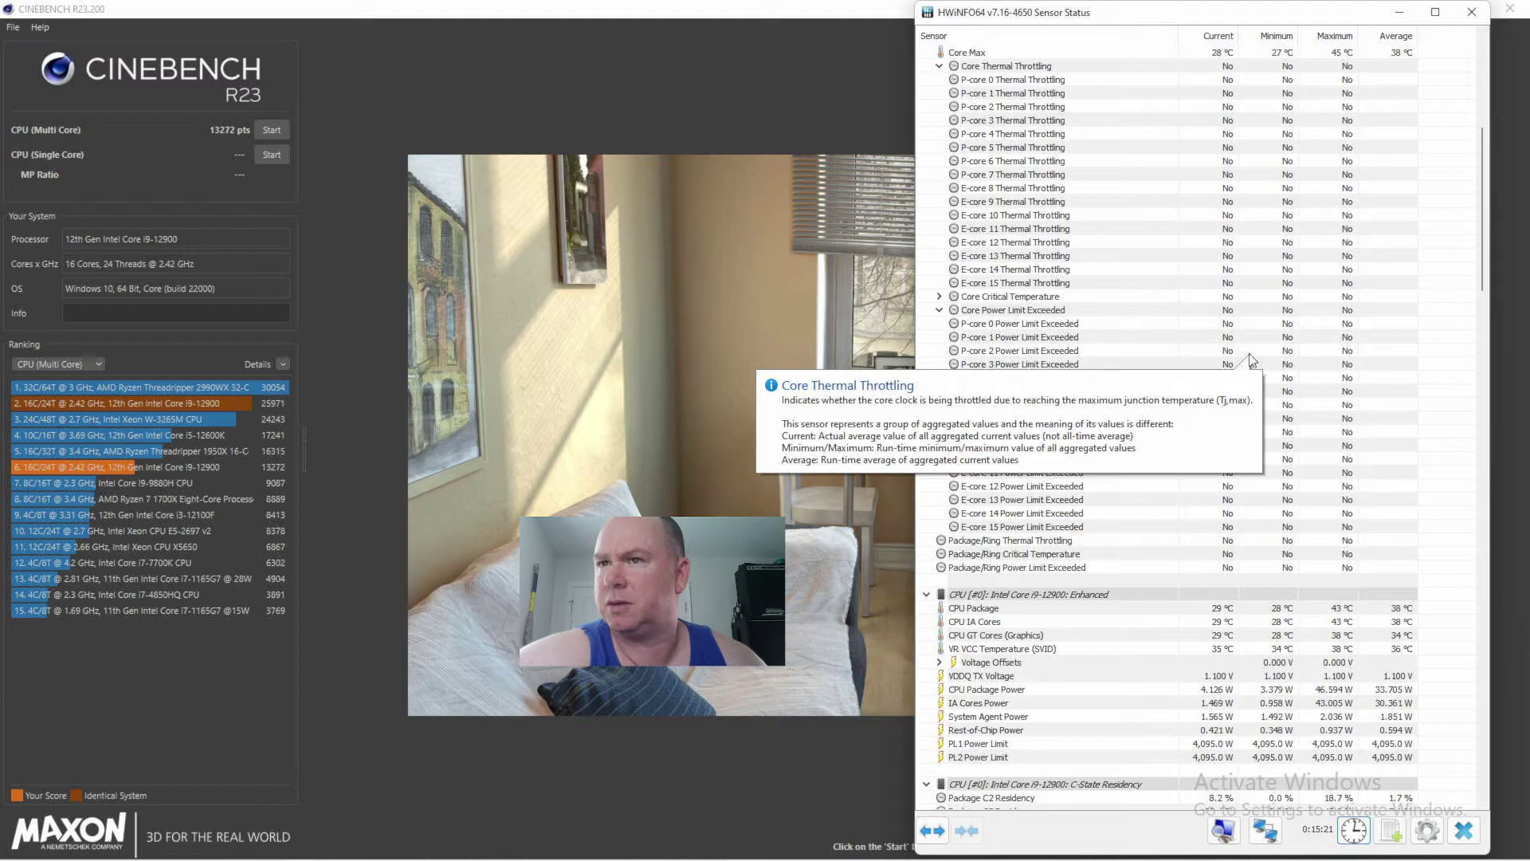
scroll(1249, 360, down, 1)
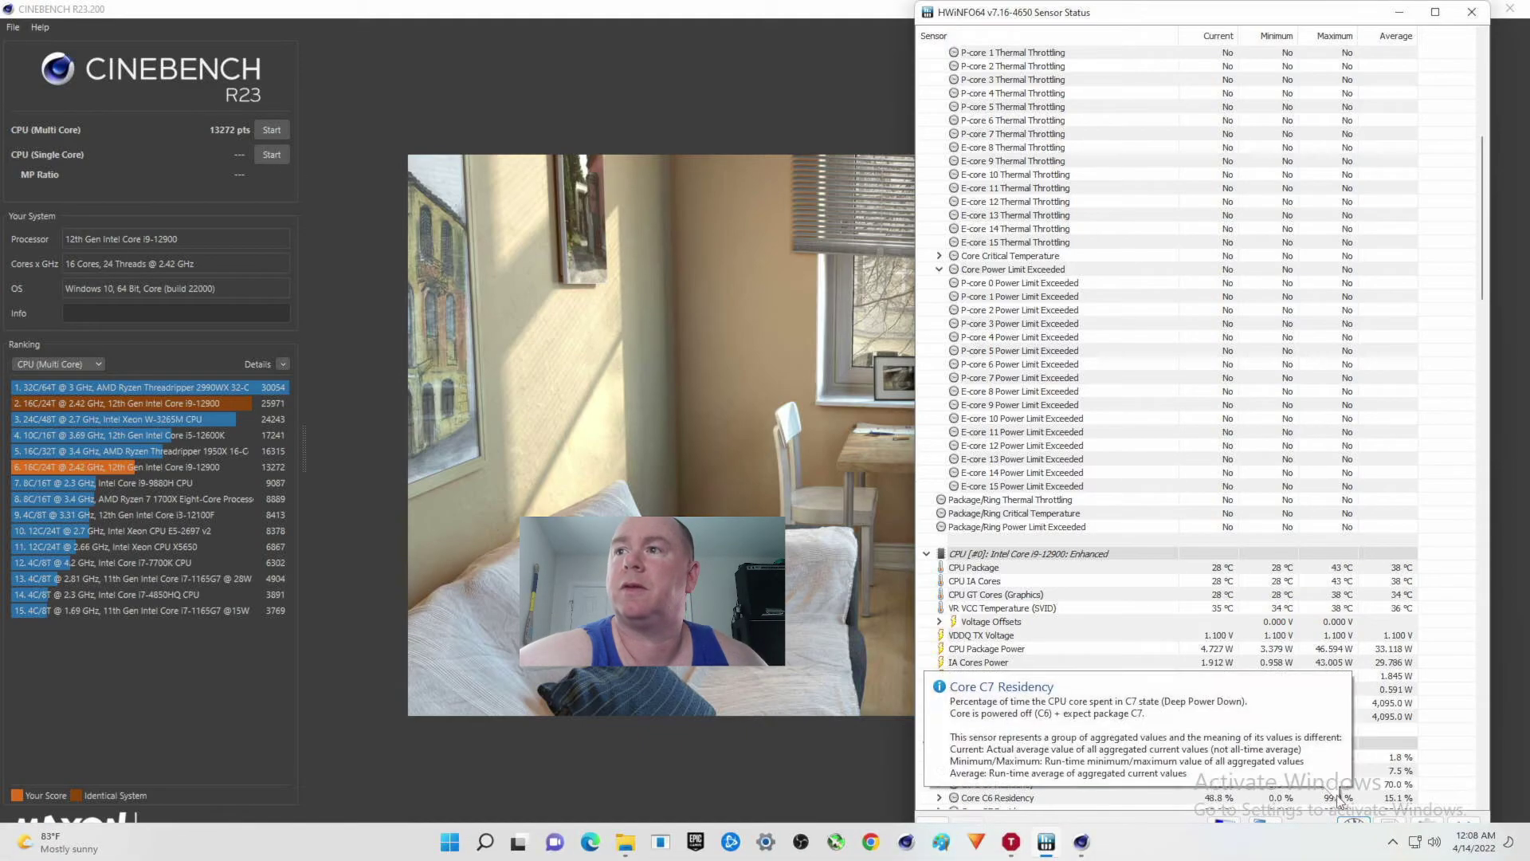
Reset HWiNFO64 min/max readings and start Cinebench R23's CPU Single Core test with sensors in view
click(1352, 829)
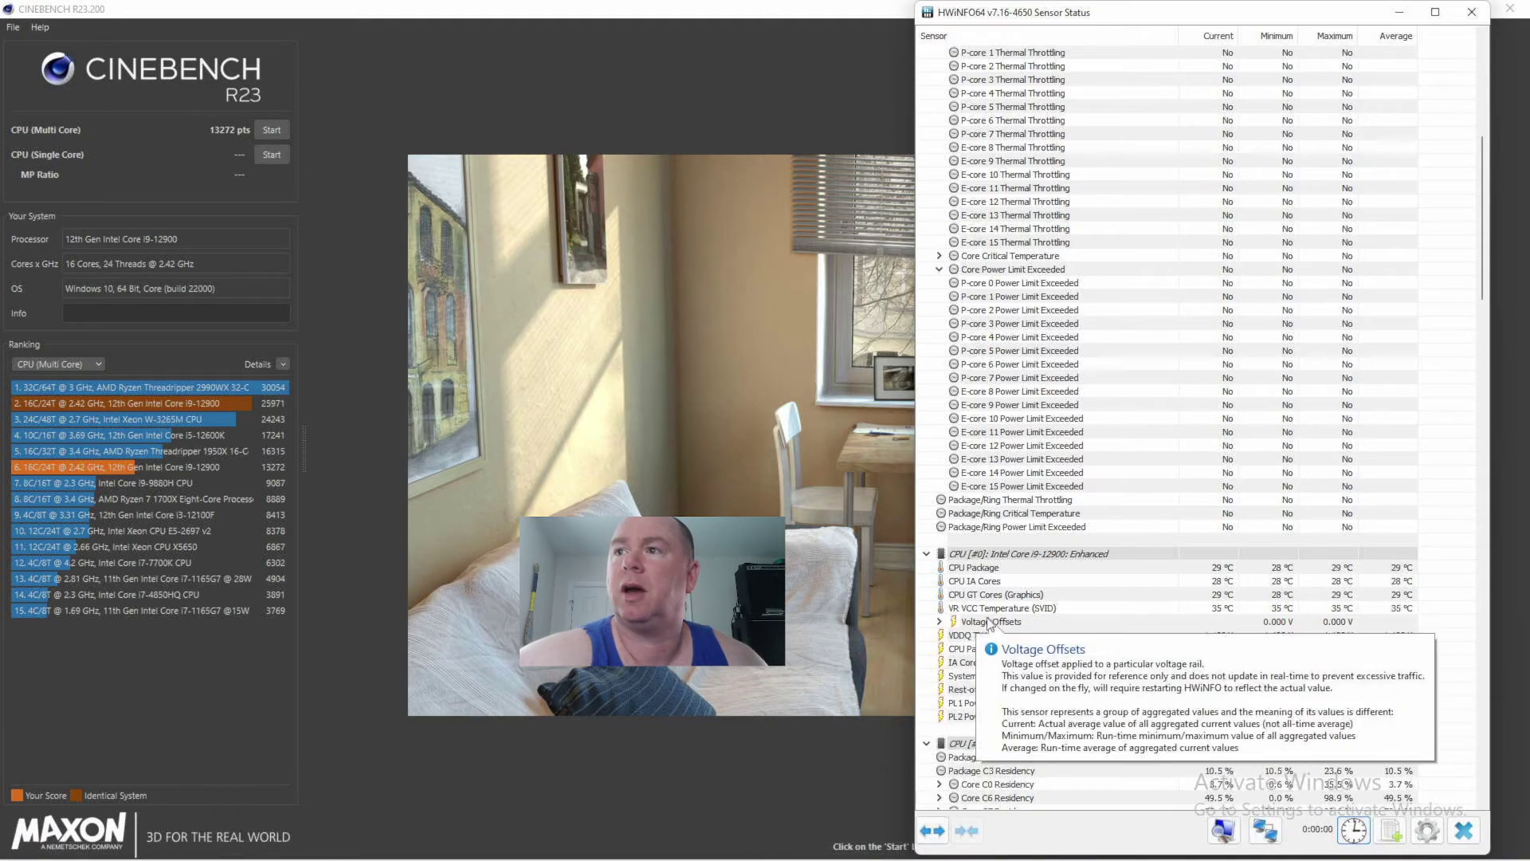
click(273, 158)
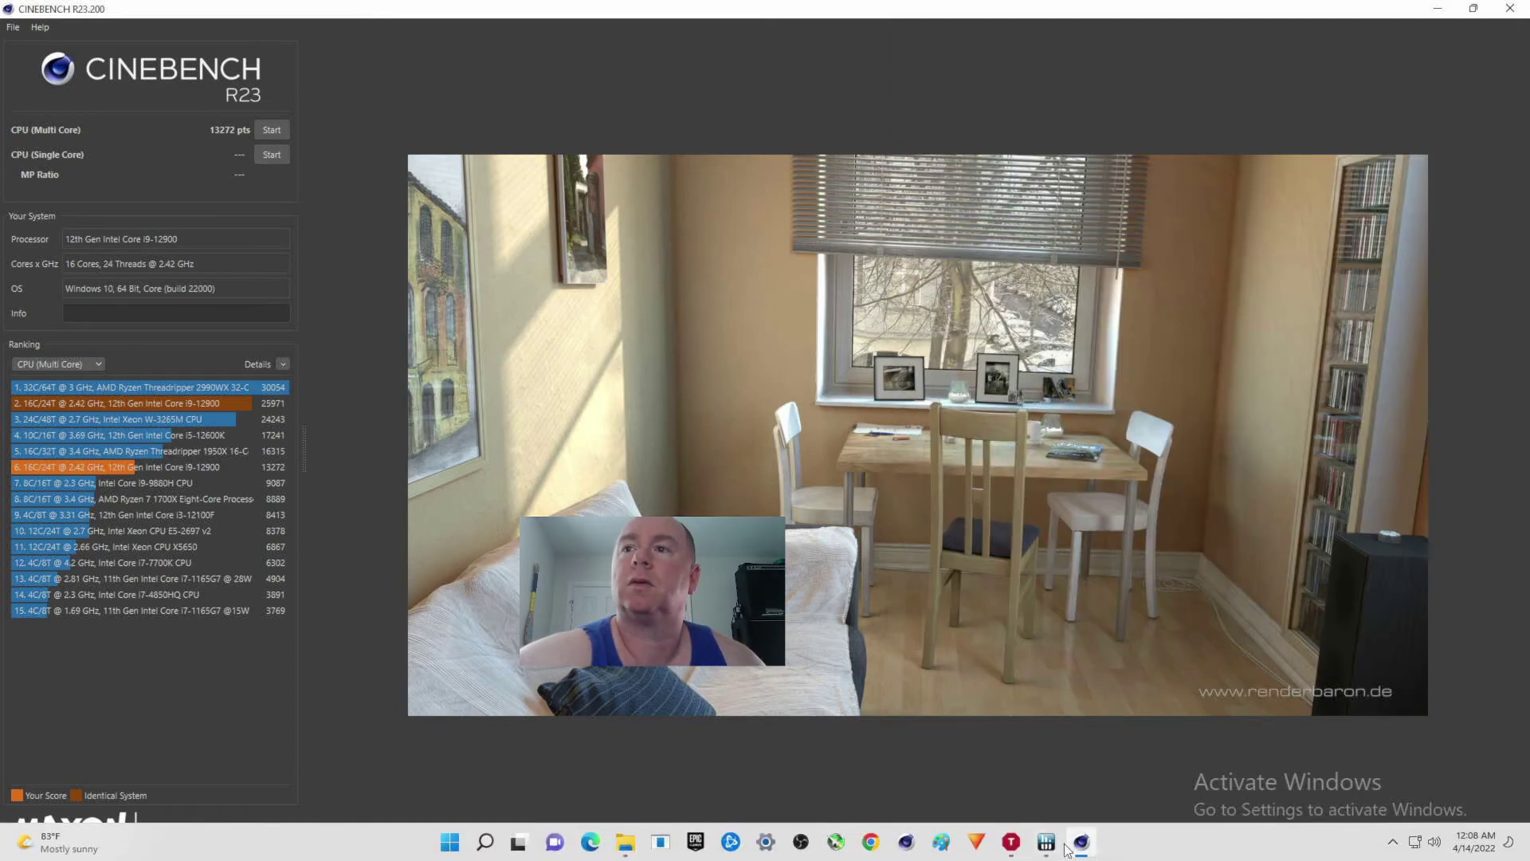
click(1046, 842)
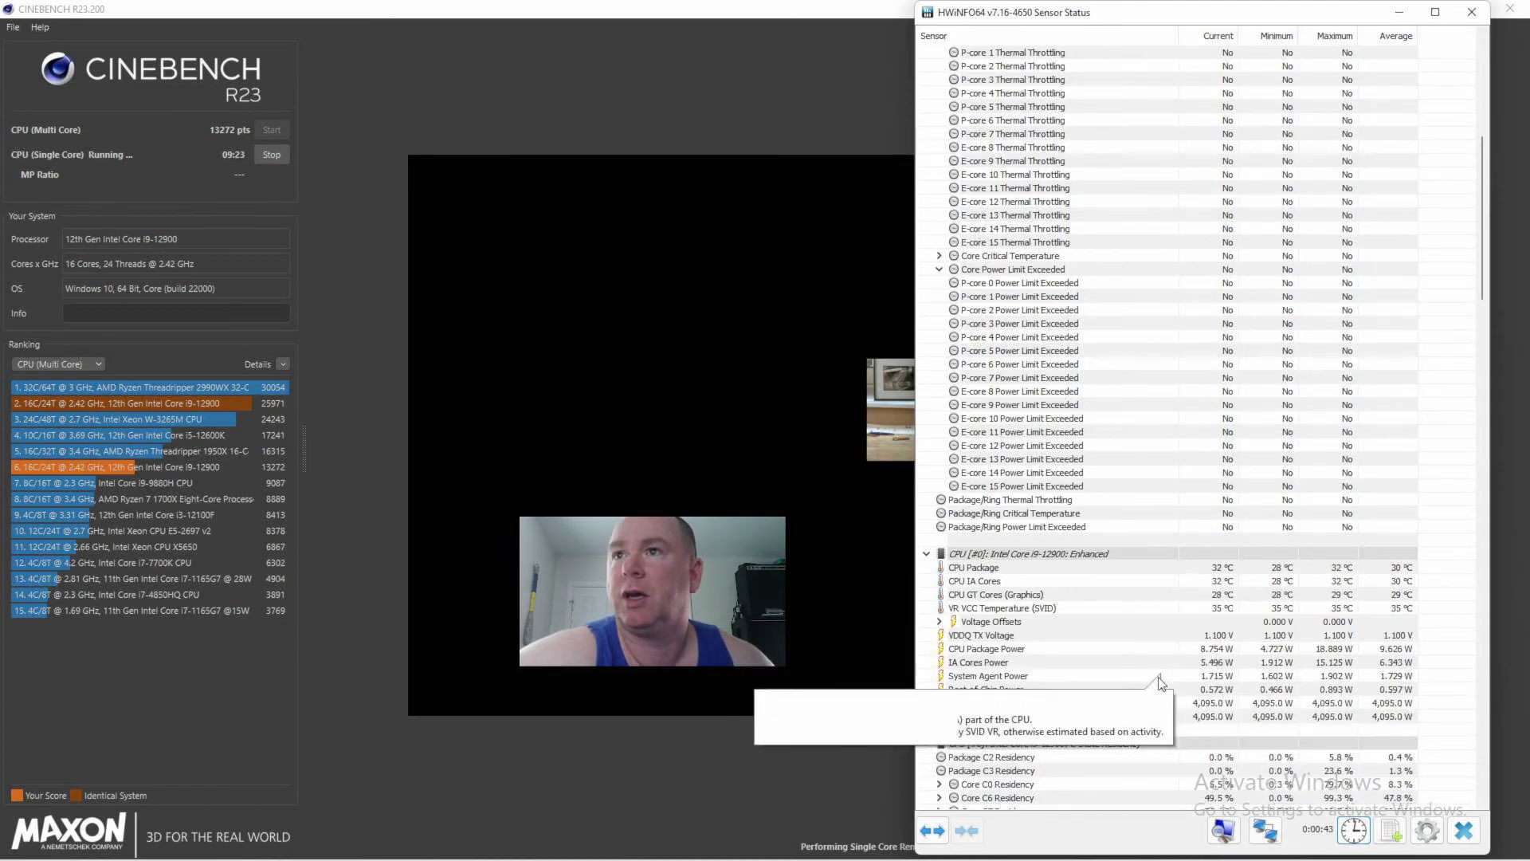
Wait for the single-core run to score 917 pts, an MP ratio of 14.47x
mouse_move(1141, 716)
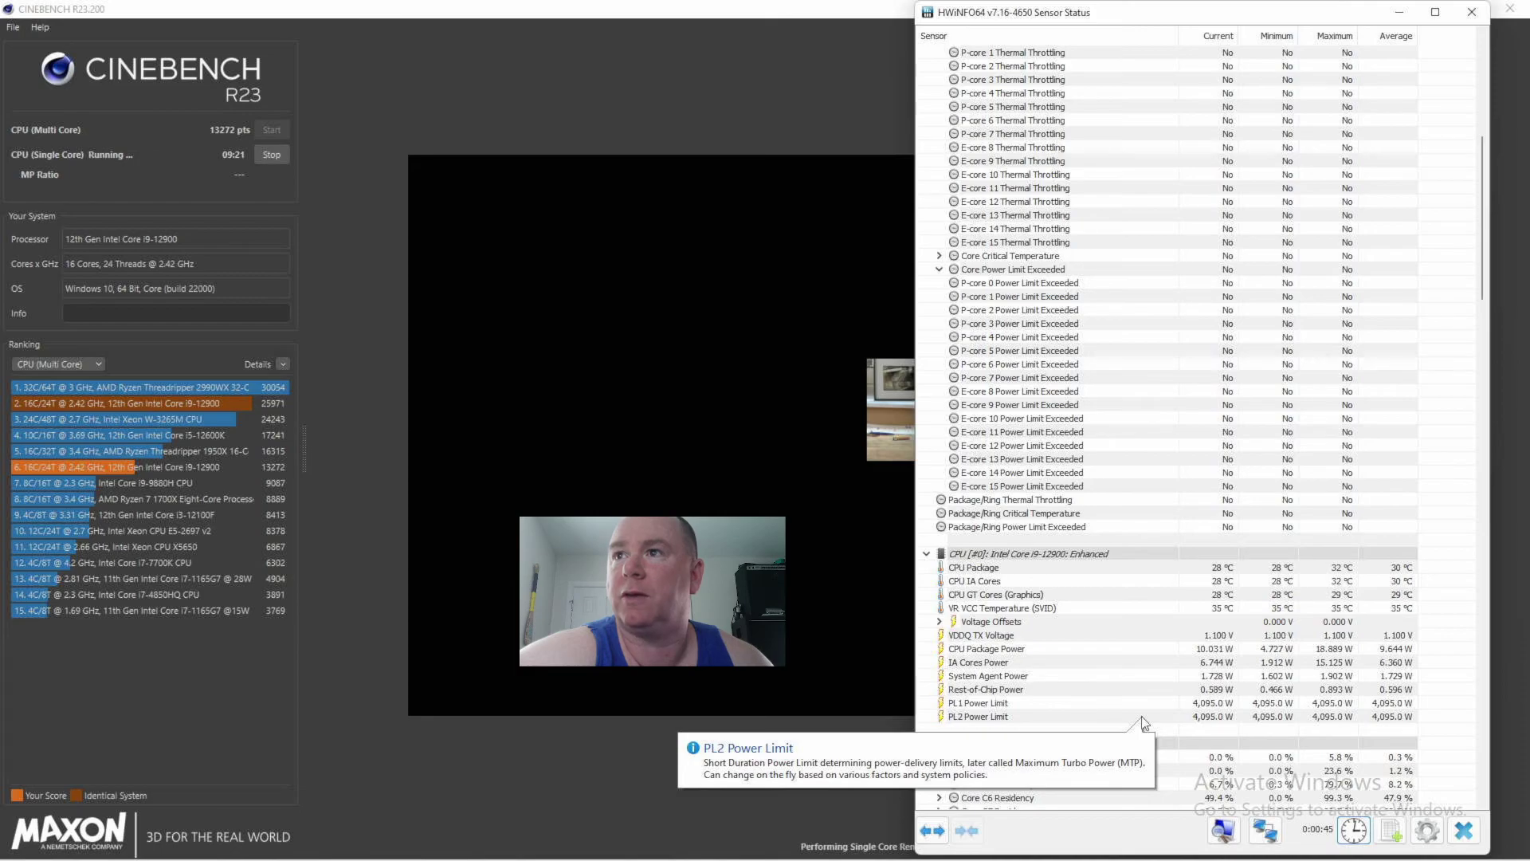
mouse_move(1312, 656)
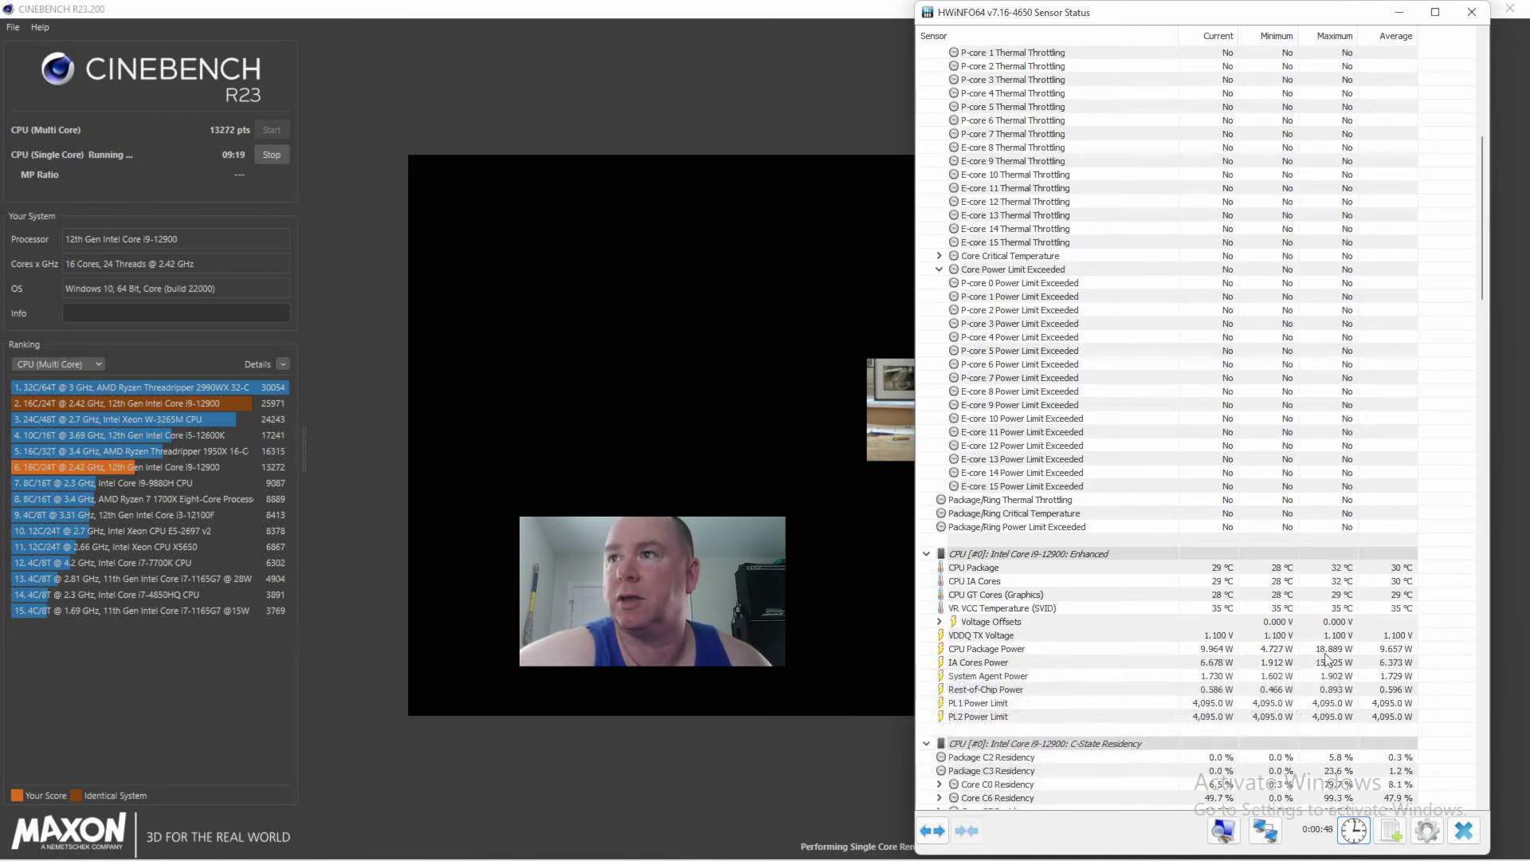